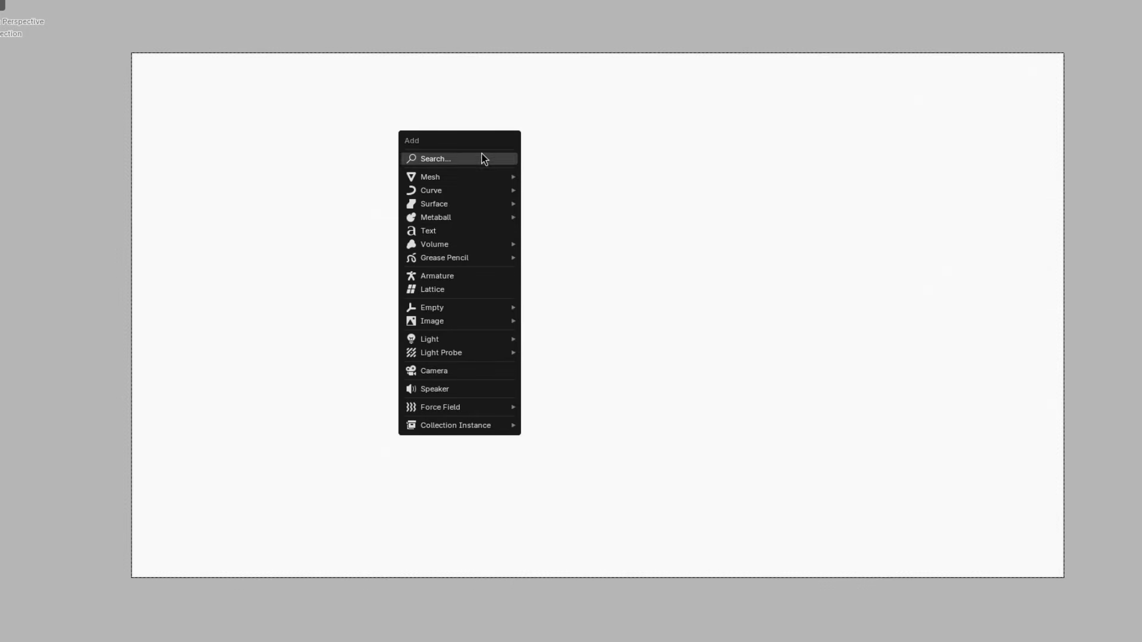
Add a Grease Pencil Monkey object to the scene
{"action": "mouse_move", "coordinate": [482, 260]}
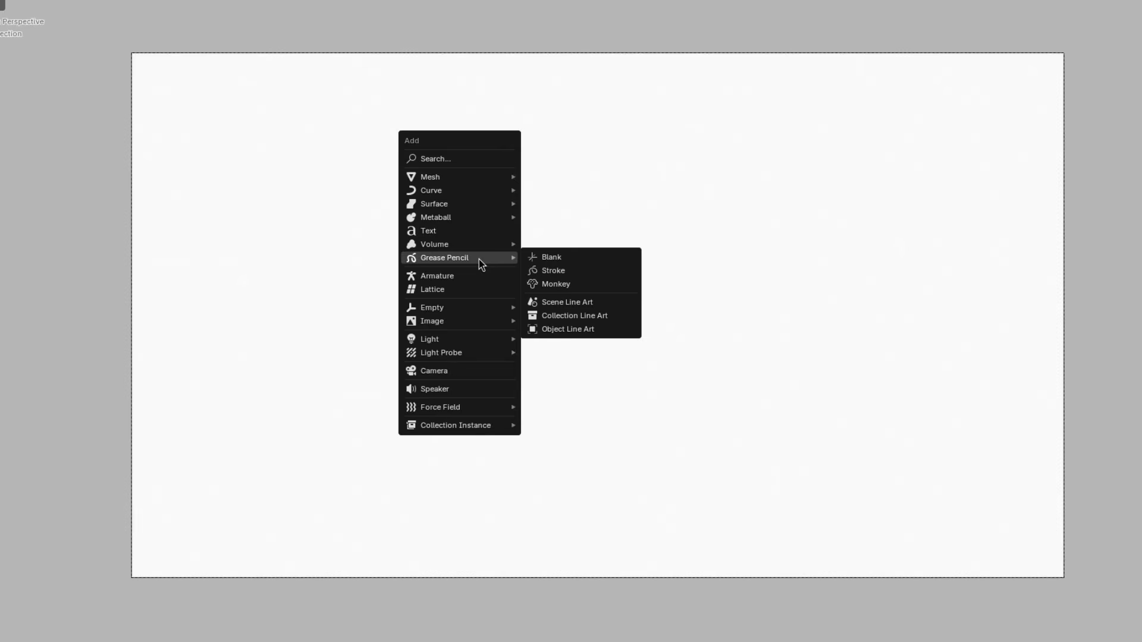
{"action": "left_click", "coordinate": [555, 287]}
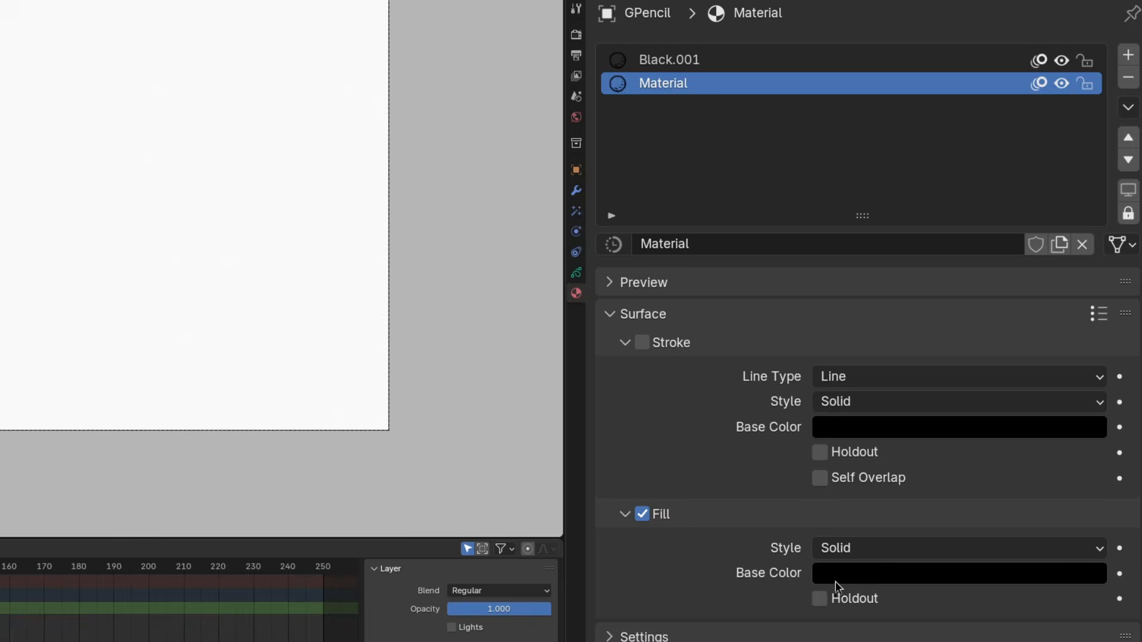
Change the Grease Pencil material's fill base color by raising its brightness and picking a hue
{"action": "left_click", "coordinate": [840, 581]}
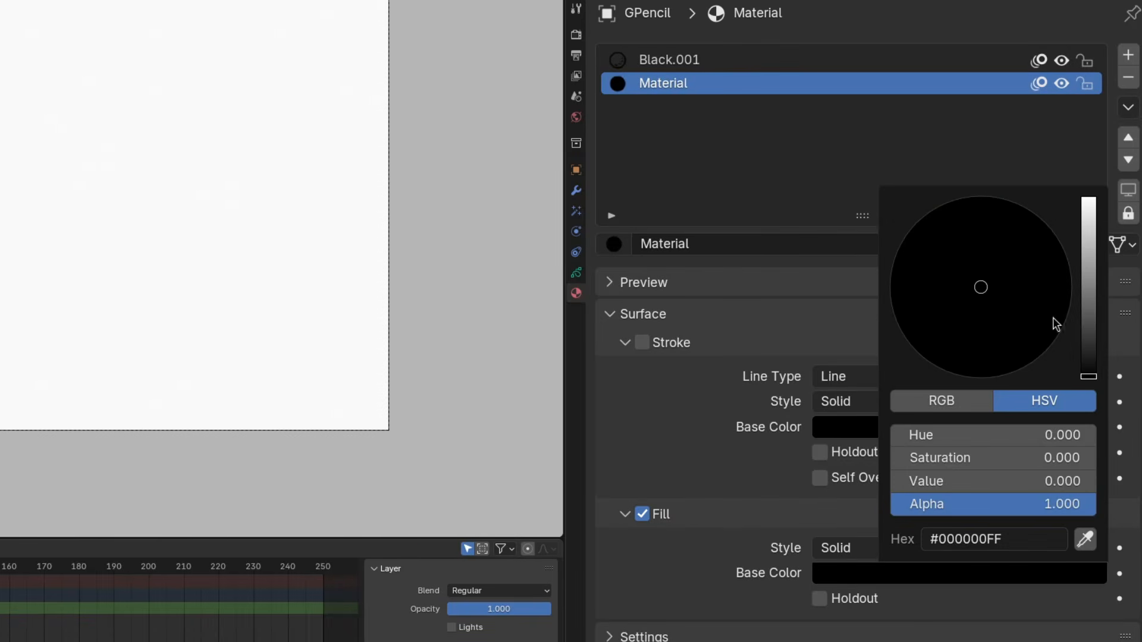
{"action": "left_click", "coordinate": [1092, 319]}
{"action": "left_click", "coordinate": [1009, 242]}
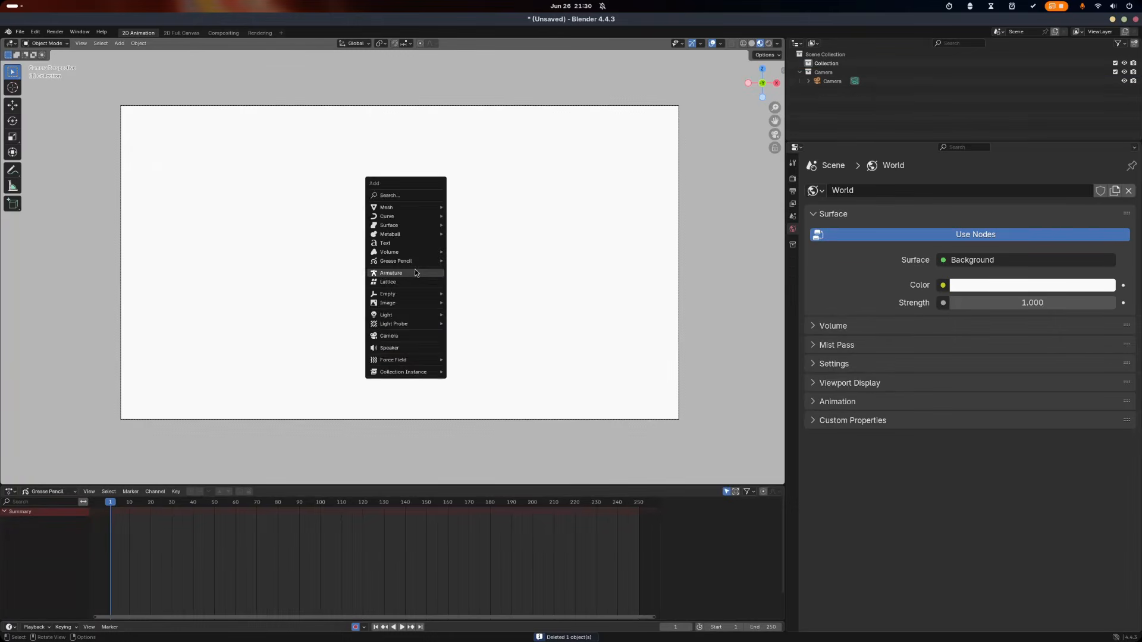
Add an armature and extrude two further connected bones from the tip of its first bone
{"action": "left_click", "coordinate": [415, 273]}
{"action": "middle_click_drag", "start_coordinate": [417, 248], "coordinate": [439, 263], "text": "shift"}
{"action": "scroll", "coordinate": [440, 249], "scroll_direction": "up", "scroll_amount": 2}
{"action": "key", "text": "Tab"}
{"action": "key", "text": "e"}
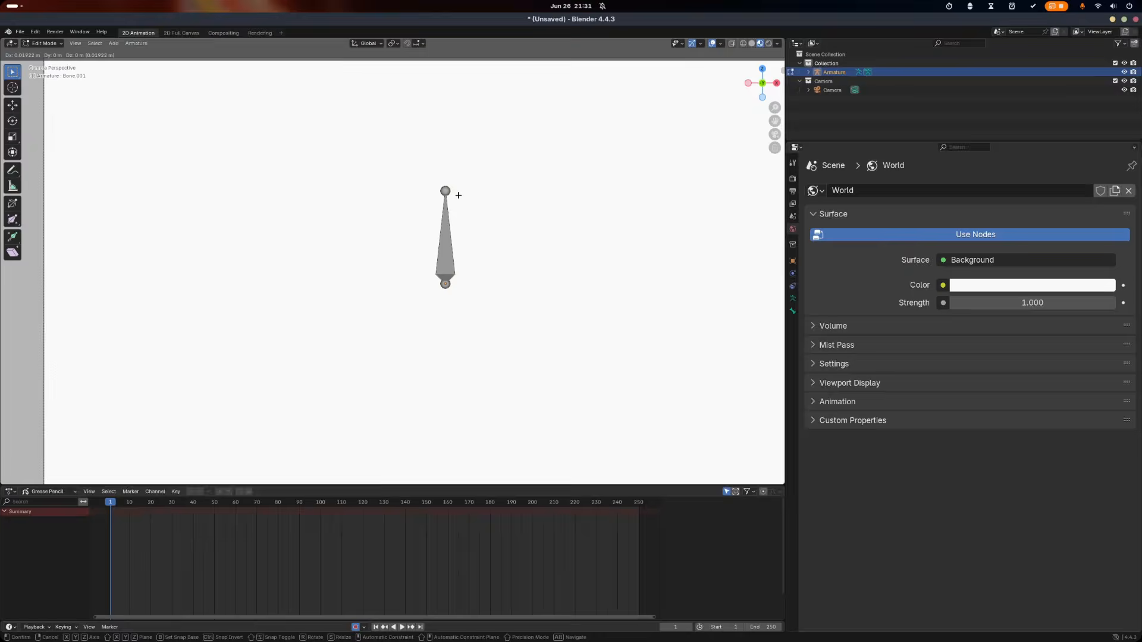
{"action": "left_click", "coordinate": [552, 195]}
{"action": "key", "text": "e"}
{"action": "left_click", "coordinate": [545, 138]}
Leave Edit Mode and switch the armature to Pose Mode
{"action": "key", "text": "Tab"}
{"action": "left_click", "coordinate": [48, 43]}
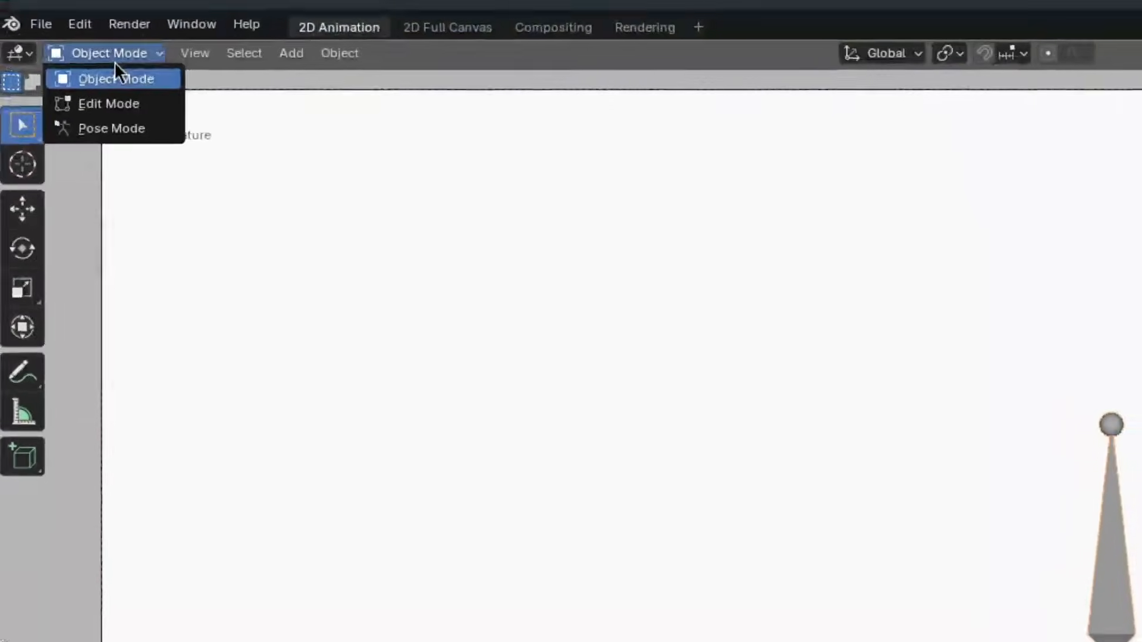
{"action": "left_click", "coordinate": [124, 131]}
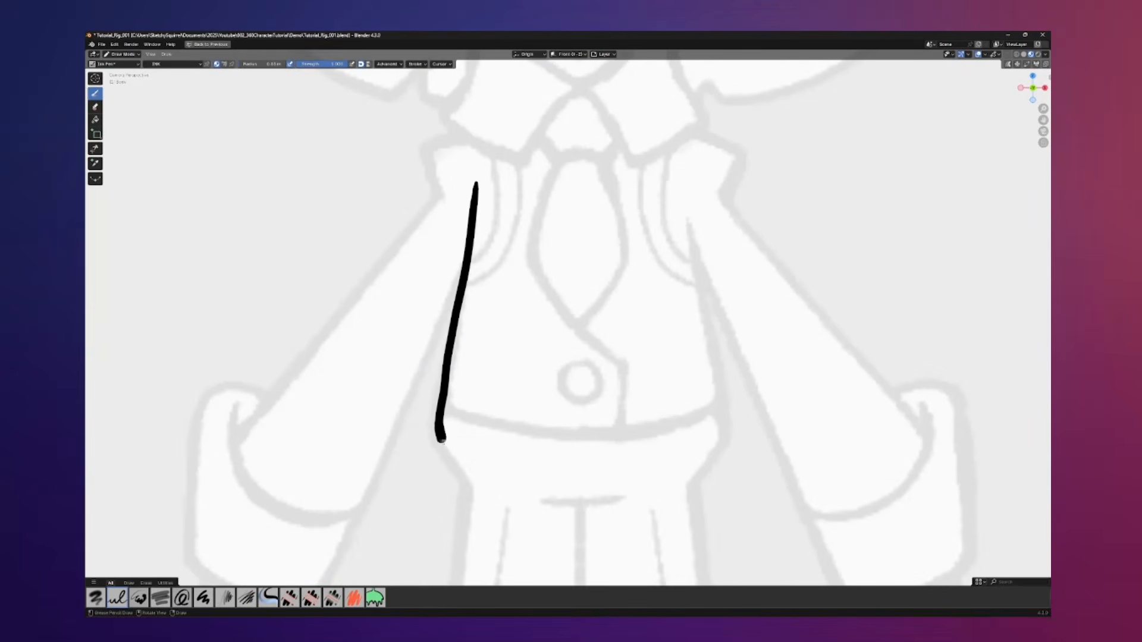
{"action": "middle_click_drag", "start_coordinate": [514, 501], "coordinate": [488, 465], "text": "shift"}
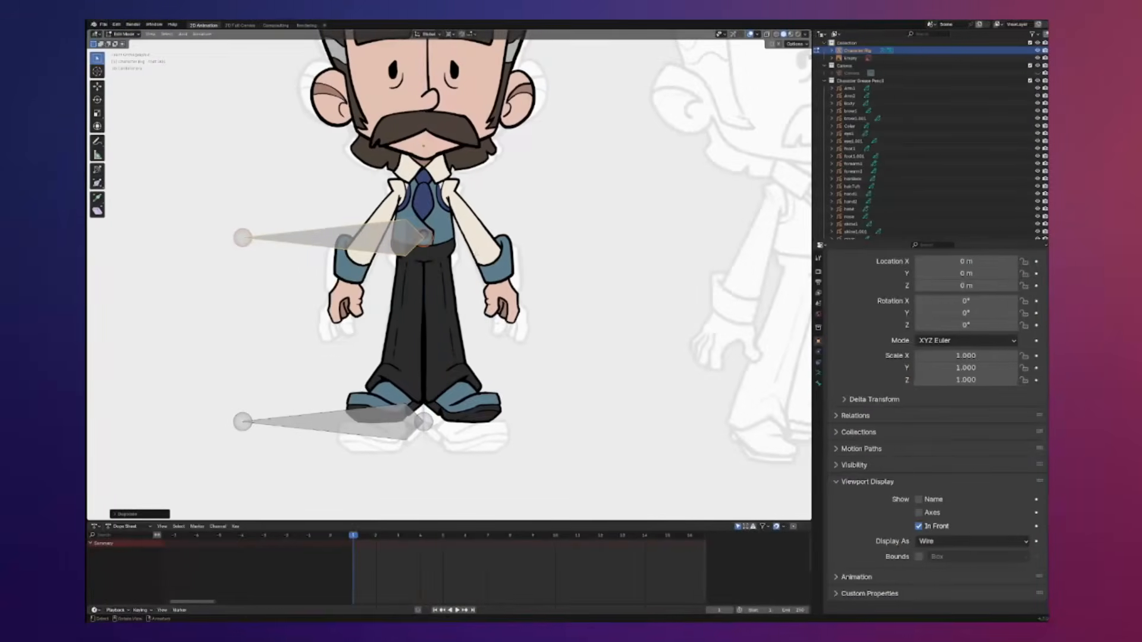
Rotate the duplicated waist bone to point straight up and reposition it along the Z axis on the character's torso
{"action": "key", "text": "r"}
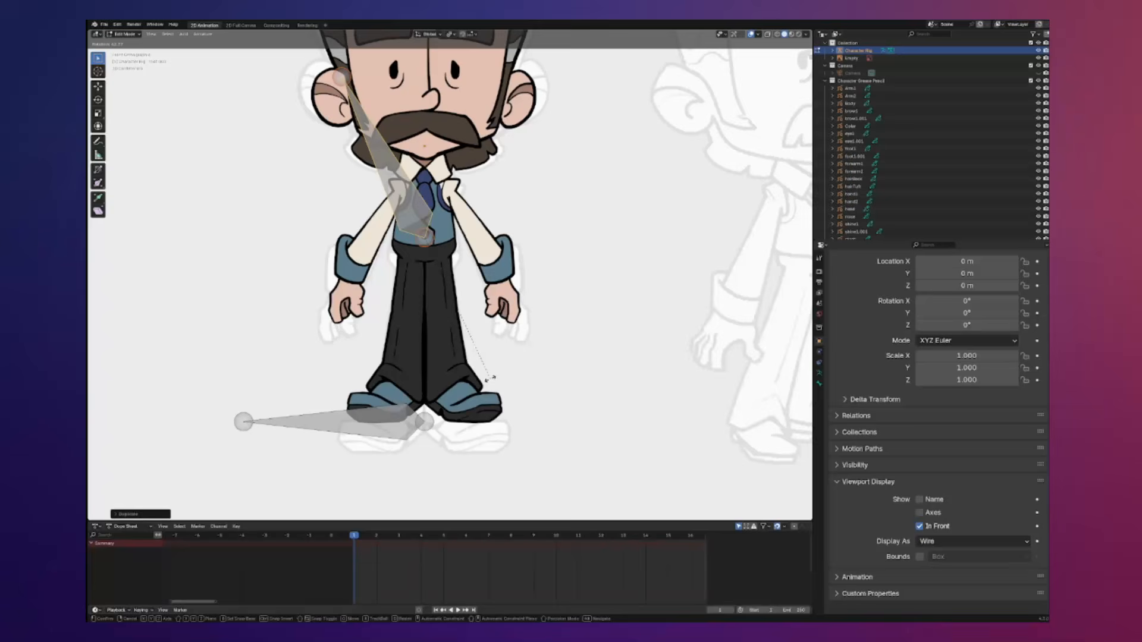
{"action": "left_click", "coordinate": [498, 237]}
{"action": "scroll", "coordinate": [498, 237], "scroll_direction": "up", "scroll_amount": 3}
{"action": "key", "text": "g"}
{"action": "key", "text": "z"}
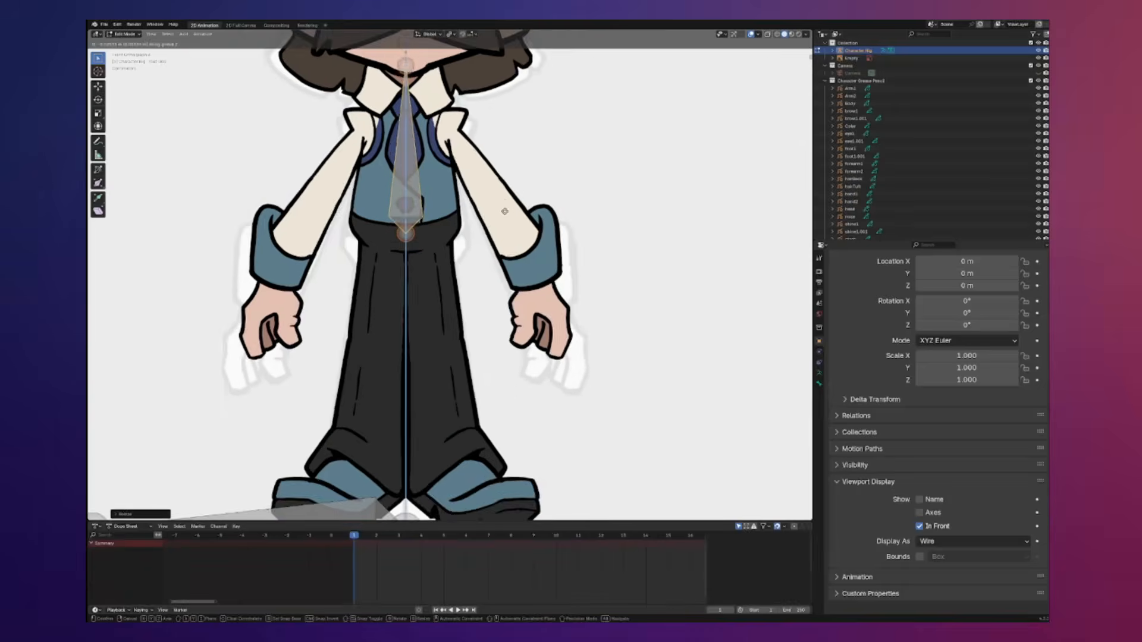
{"action": "left_click", "coordinate": [503, 213]}
Scale the torso bone down and move it along the Z axis so it lies over the tie
{"action": "middle_click_drag", "start_coordinate": [502, 213], "coordinate": [558, 305], "text": "shift"}
{"action": "scroll", "coordinate": [559, 305], "scroll_direction": "up", "scroll_amount": 1}
{"action": "key", "text": "s"}
{"action": "left_click", "coordinate": [563, 276]}
{"action": "key", "text": "g"}
{"action": "key", "text": "z"}
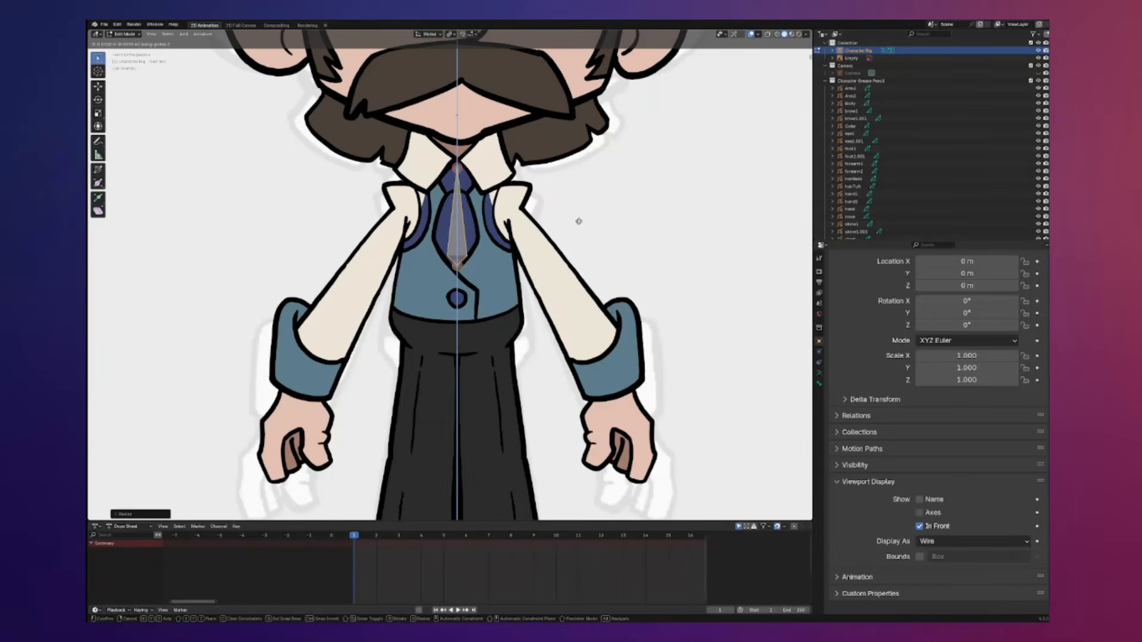
{"action": "left_click", "coordinate": [578, 225]}
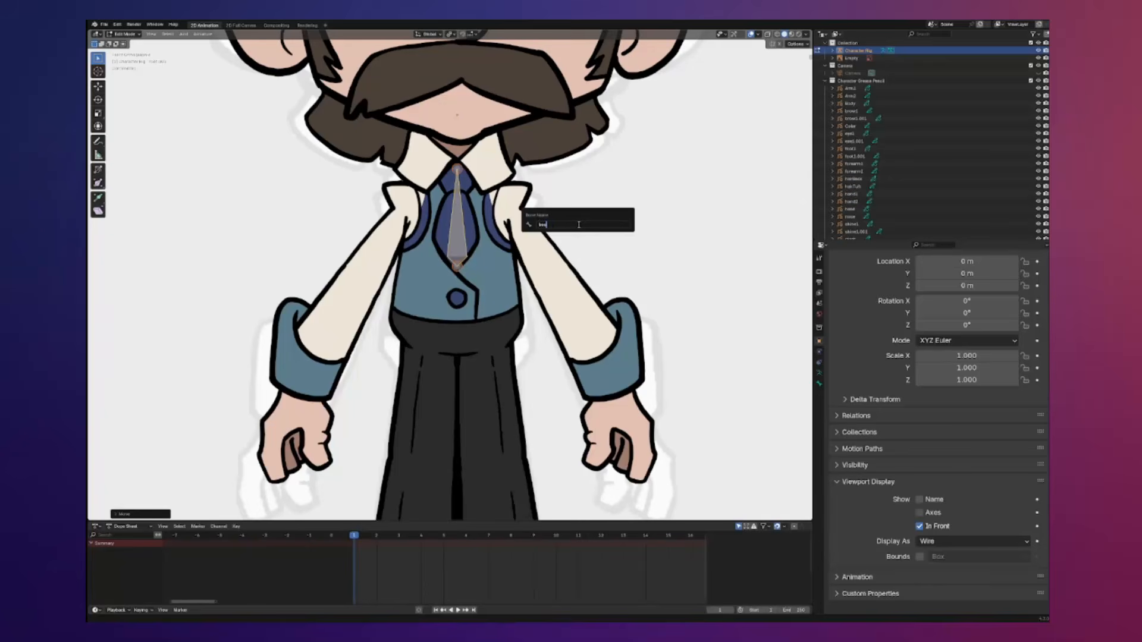
In wireframe display, extrude a bone upward from the torso bone into the neck and name it neck
{"action": "key", "text": "shift+z"}
{"action": "key", "text": "e"}
{"action": "left_click", "coordinate": [472, 207]}
{"action": "key", "text": "F2"}
{"action": "type", "text": "neck"}
{"action": "key", "text": "Return"}
{"action": "scroll", "coordinate": [475, 226], "scroll_direction": "down", "scroll_amount": 3}
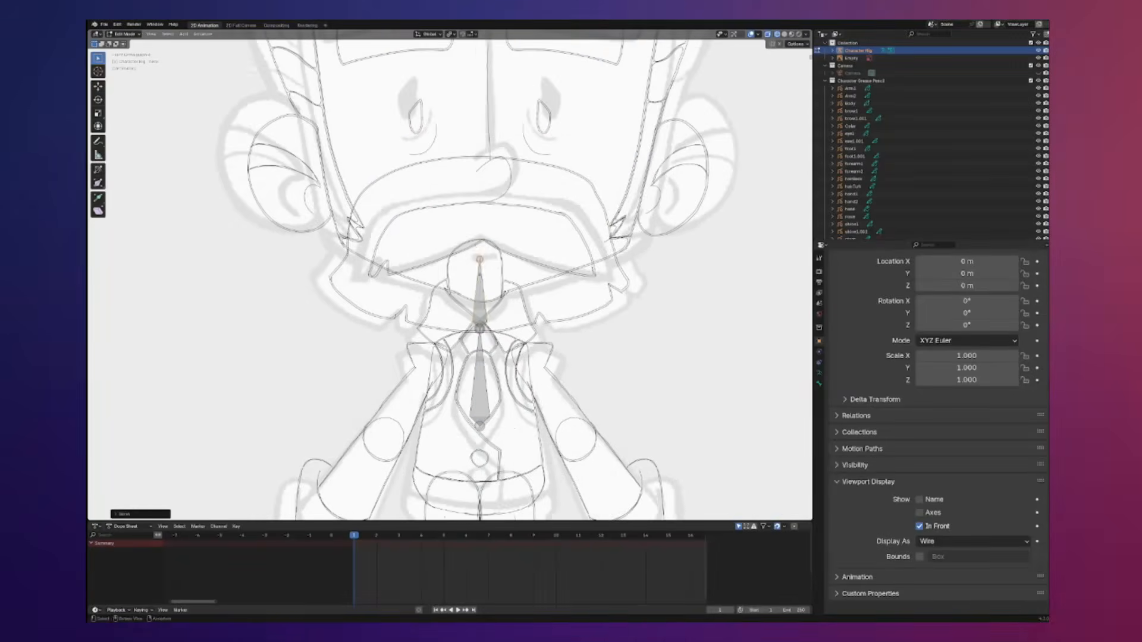
Extrude a head bone upward from the tip of the neck bone
{"action": "key", "text": "e"}
{"action": "left_click", "coordinate": [473, 146]}
{"action": "scroll", "coordinate": [452, 357], "scroll_direction": "up", "scroll_amount": 3}
Duplicate a bone, rotate and scale it to fit the upper arm, and name it arm.L
{"action": "key", "text": "shift+d"}
{"action": "key", "text": "r"}
{"action": "left_click", "coordinate": [708, 276]}
{"action": "key", "text": "s"}
{"action": "left_click", "coordinate": [715, 268]}
{"action": "middle_click_drag", "start_coordinate": [715, 268], "coordinate": [749, 169], "text": "shift"}
{"action": "type", "text": "arm.L"}
{"action": "key", "text": "Return"}
Extrude a forearm bone from the elbow end of the upper arm bone down to the wrist
{"action": "scroll", "coordinate": [685, 278], "scroll_direction": "up", "scroll_amount": 1}
{"action": "left_click", "coordinate": [661, 239]}
{"action": "key", "text": "e"}
{"action": "left_click", "coordinate": [620, 344]}
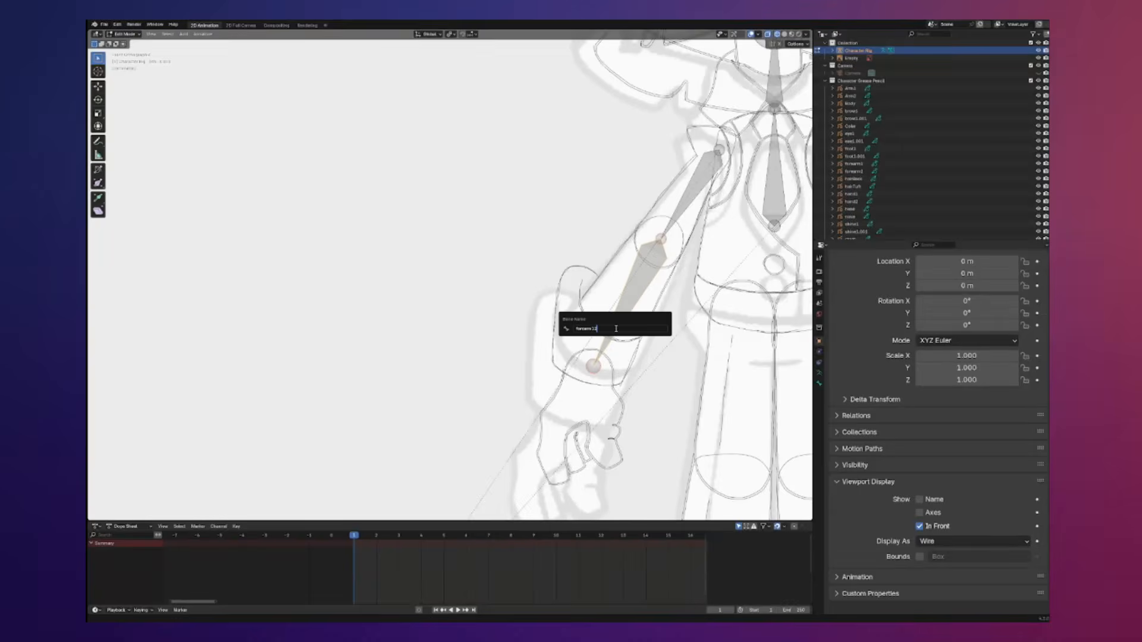
{"action": "scroll", "coordinate": [615, 329], "scroll_direction": "down", "scroll_amount": 5}
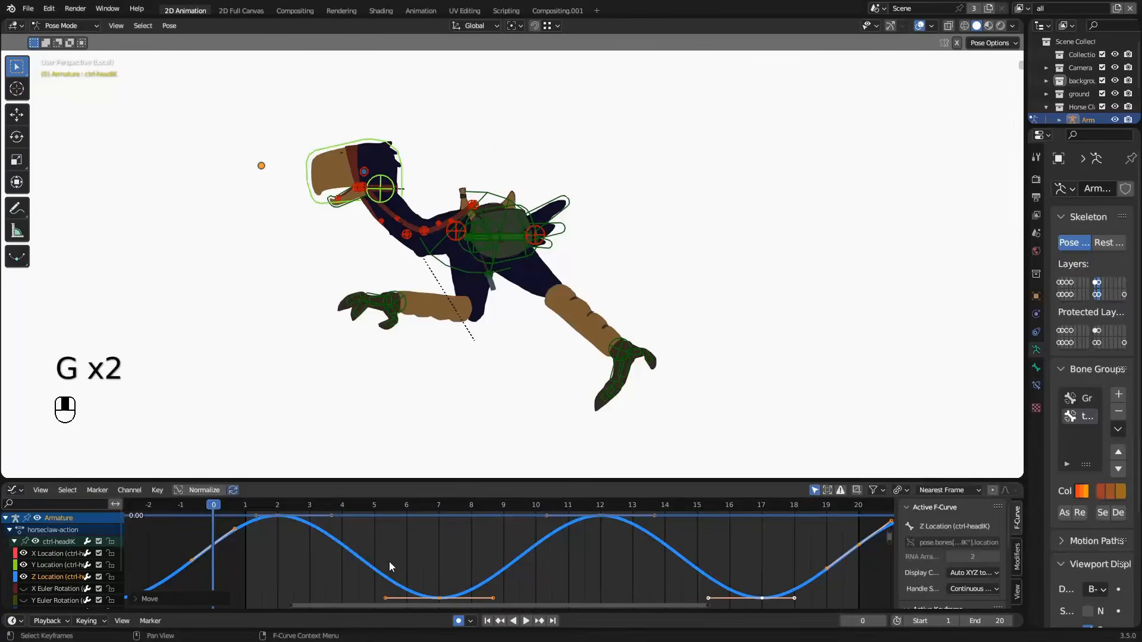
Play back the running bird's animation
{"action": "key", "text": "space"}
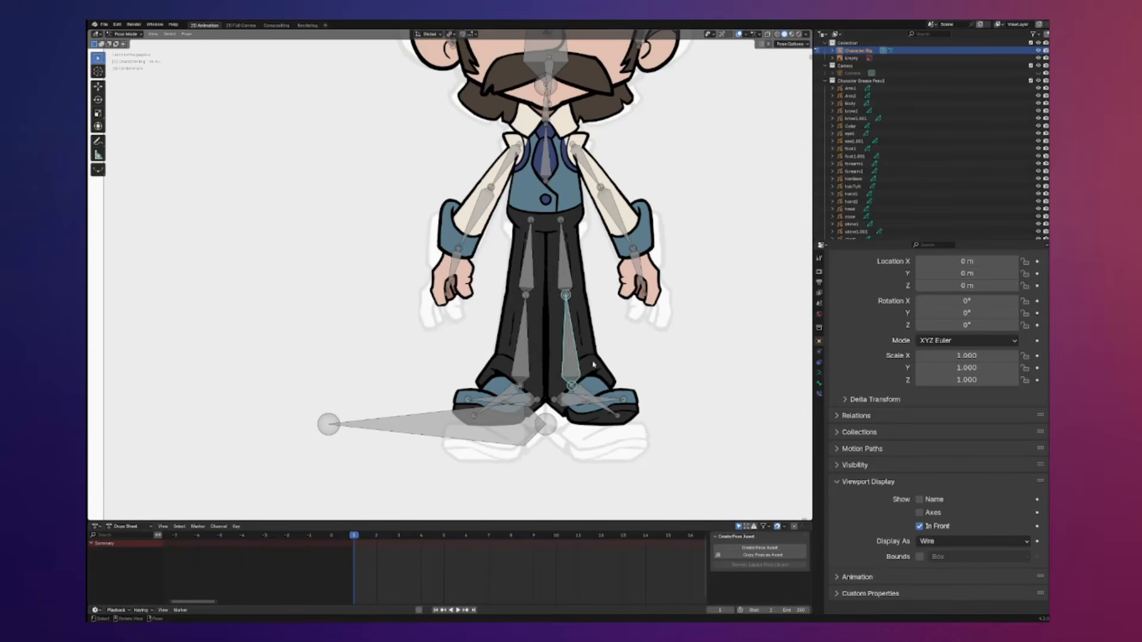
Switch the character rig from Pose Mode to Object Mode and save the file
{"action": "scroll", "coordinate": [567, 313], "scroll_direction": "down", "scroll_amount": 1}
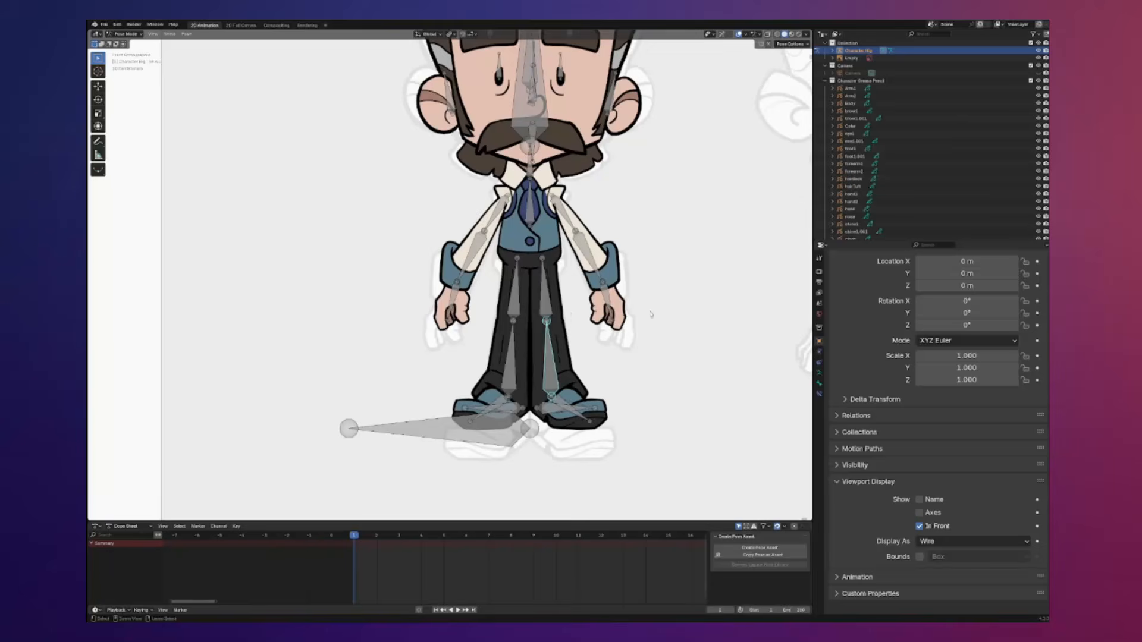
{"action": "scroll", "coordinate": [557, 353], "scroll_direction": "up", "scroll_amount": 5}
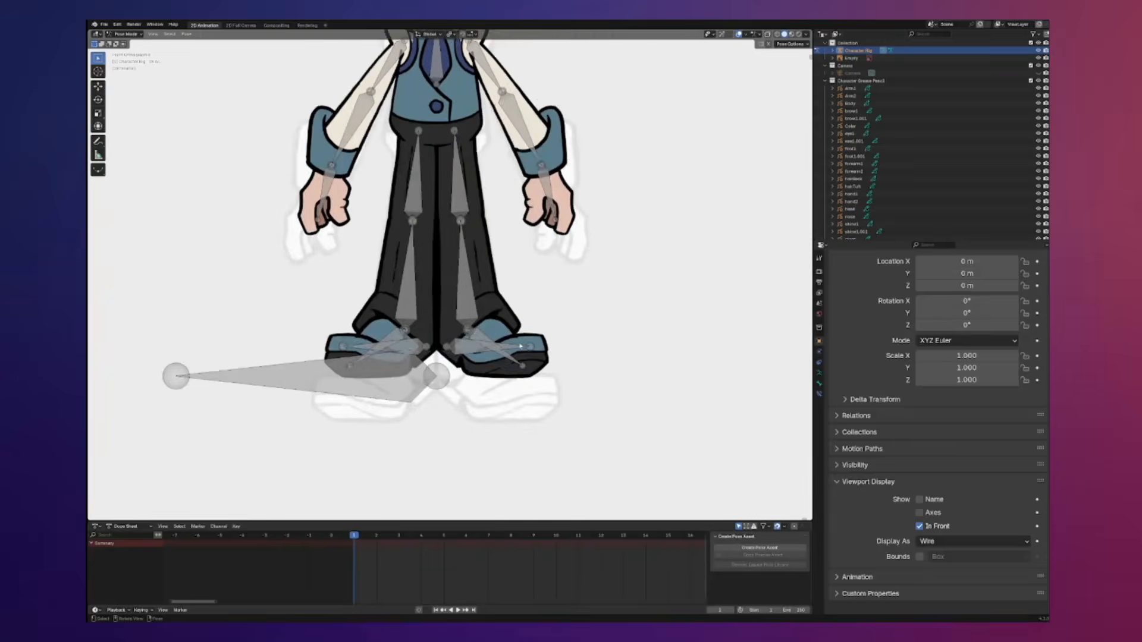
{"action": "key", "text": "ctrl+Tab"}
{"action": "key", "text": "ctrl+s"}
Select the shoe drawing together with the rig and parent it to its foot bone in Pose Mode
{"action": "left_click", "coordinate": [519, 376]}
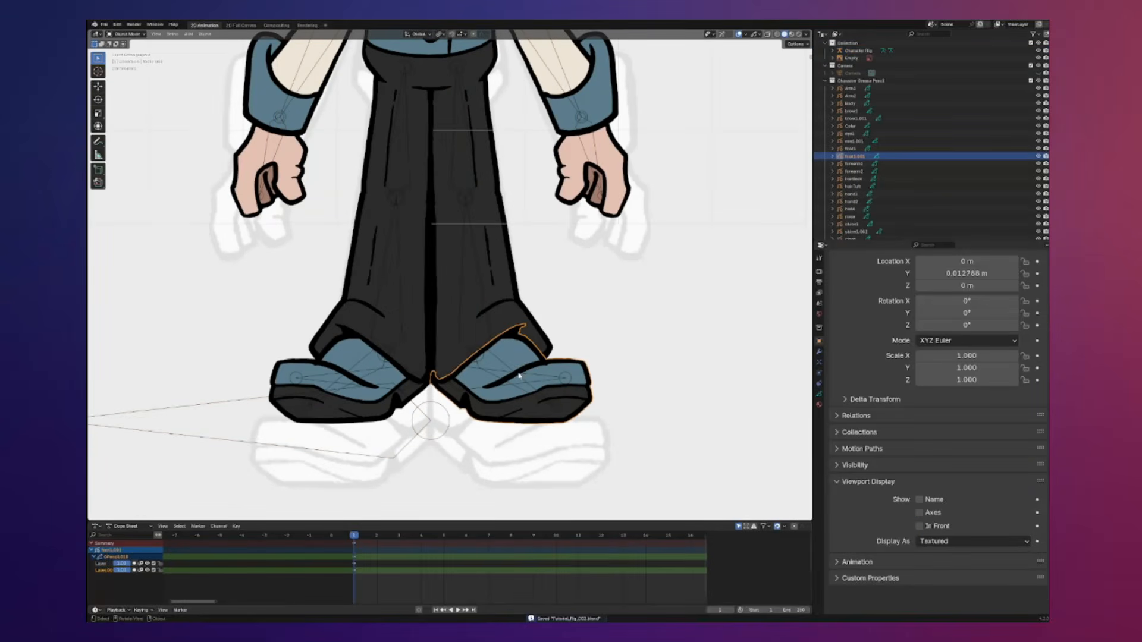
{"action": "key", "text": "ctrl+z"}
{"action": "key", "text": "ctrl+Tab"}
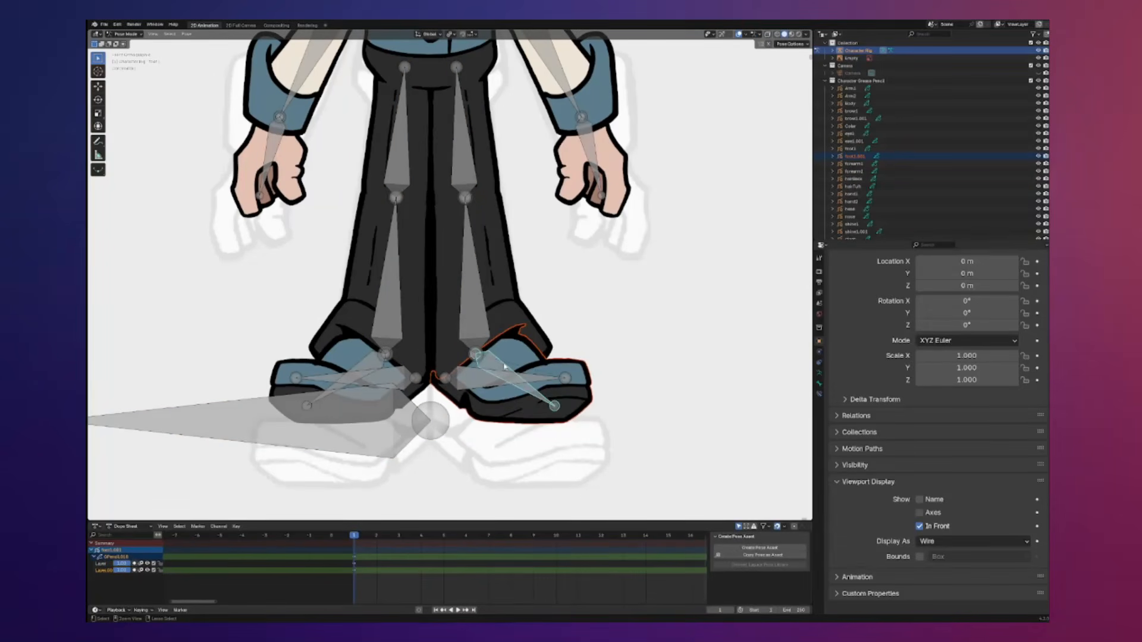
{"action": "key", "text": "ctrl+p"}
{"action": "left_click", "coordinate": [503, 365]}
Select the lower trouser leg drawing with the rig and parent it to the shin bone in Pose Mode
{"action": "key", "text": "ctrl+Tab"}
{"action": "left_click", "coordinate": [488, 326]}
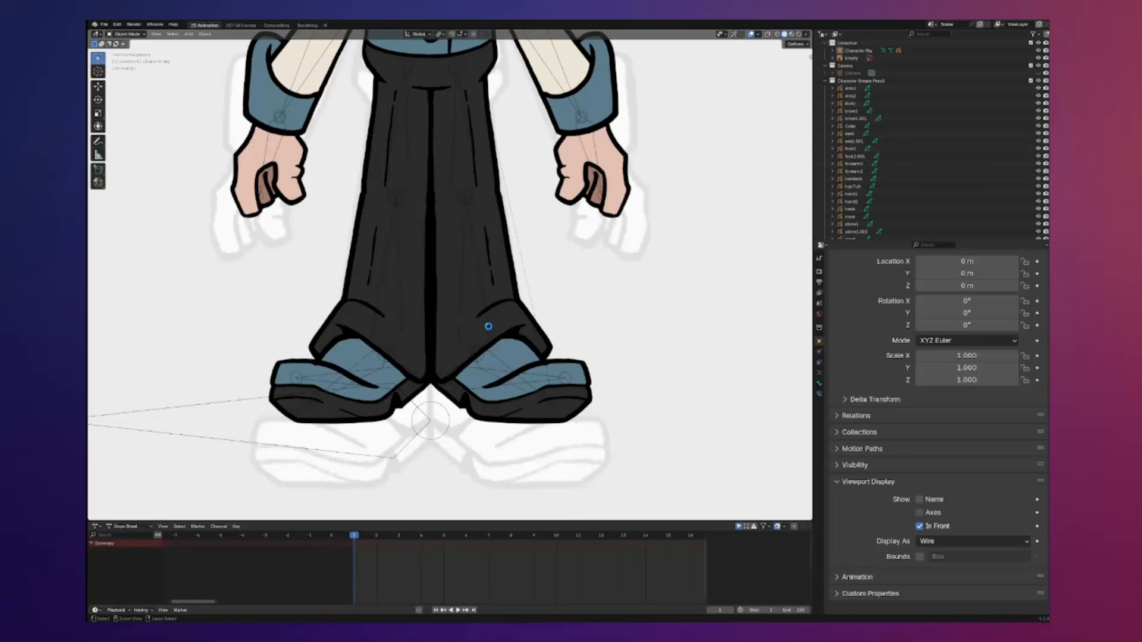
{"action": "left_click", "coordinate": [487, 323]}
{"action": "left_click", "coordinate": [488, 321]}
{"action": "left_click", "coordinate": [487, 318], "text": "shift"}
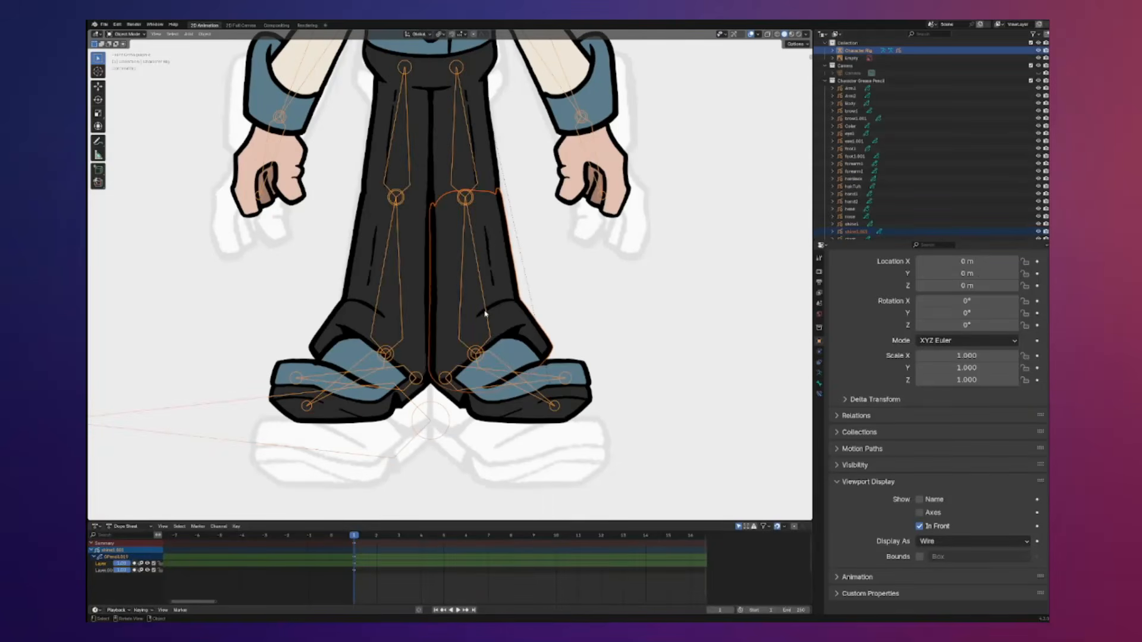
{"action": "key", "text": "ctrl+Tab"}
{"action": "key", "text": "ctrl+p"}
{"action": "left_click", "coordinate": [487, 370]}
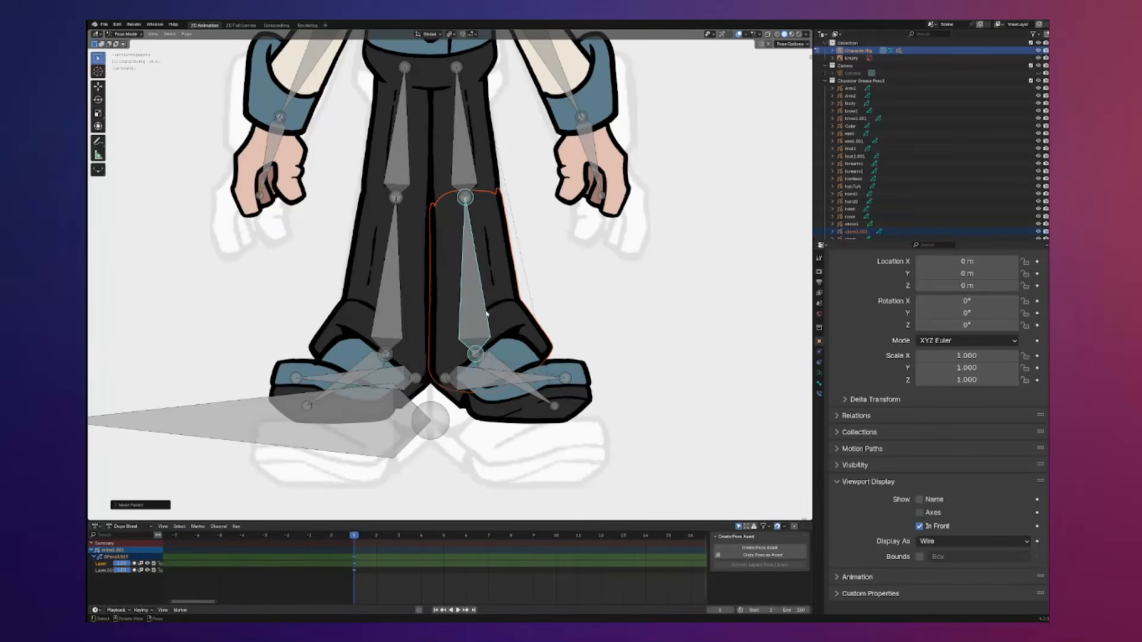
{"action": "left_click_drag", "start_coordinate": [501, 239], "coordinate": [508, 260], "text": "shift"}
{"action": "middle_click_drag", "start_coordinate": [502, 239], "coordinate": [533, 348], "text": "shift"}
{"action": "left_click", "coordinate": [569, 268]}
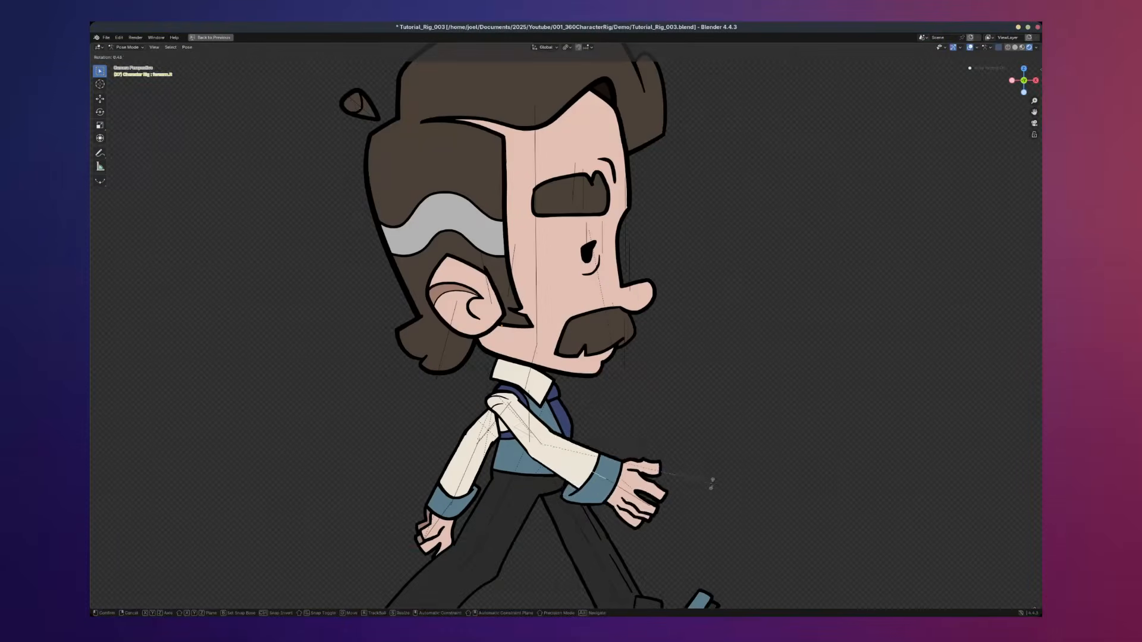
Rotate the walking character's front forearm up to about horizontal
{"action": "left_click", "coordinate": [743, 430]}
Put the front hand drawing in Draw Mode and insert a blank keyframe for a redrawn hand
{"action": "left_click", "coordinate": [655, 449]}
{"action": "middle_click_drag", "start_coordinate": [655, 449], "coordinate": [644, 425], "text": "shift"}
{"action": "key", "text": "ctrl+Tab"}
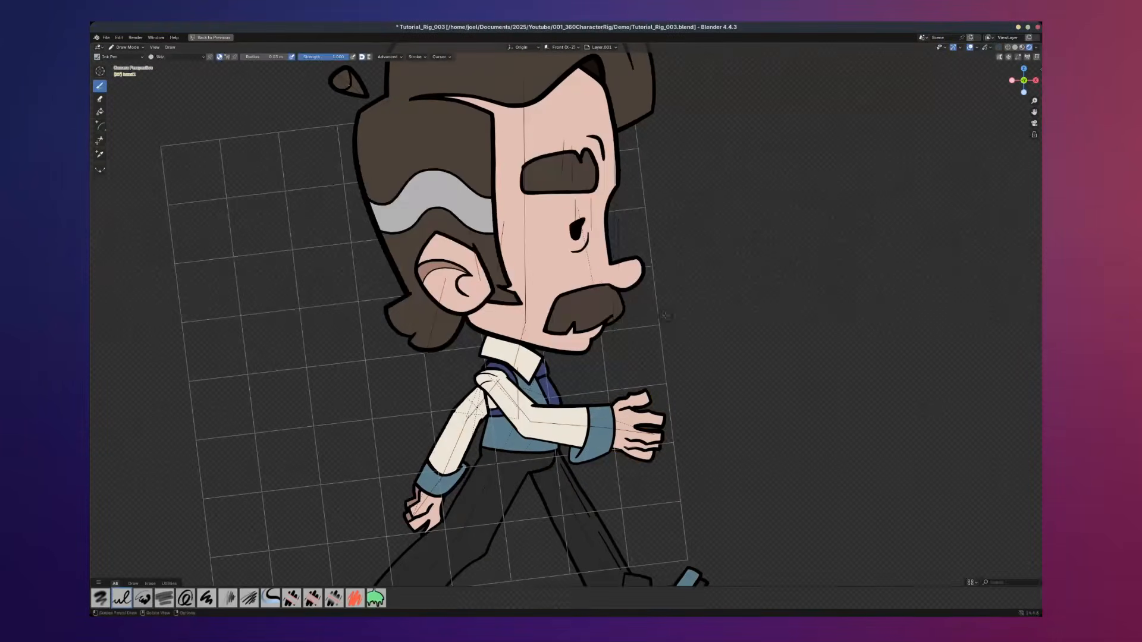
{"action": "key", "text": "i"}
{"action": "left_click", "coordinate": [565, 376]}
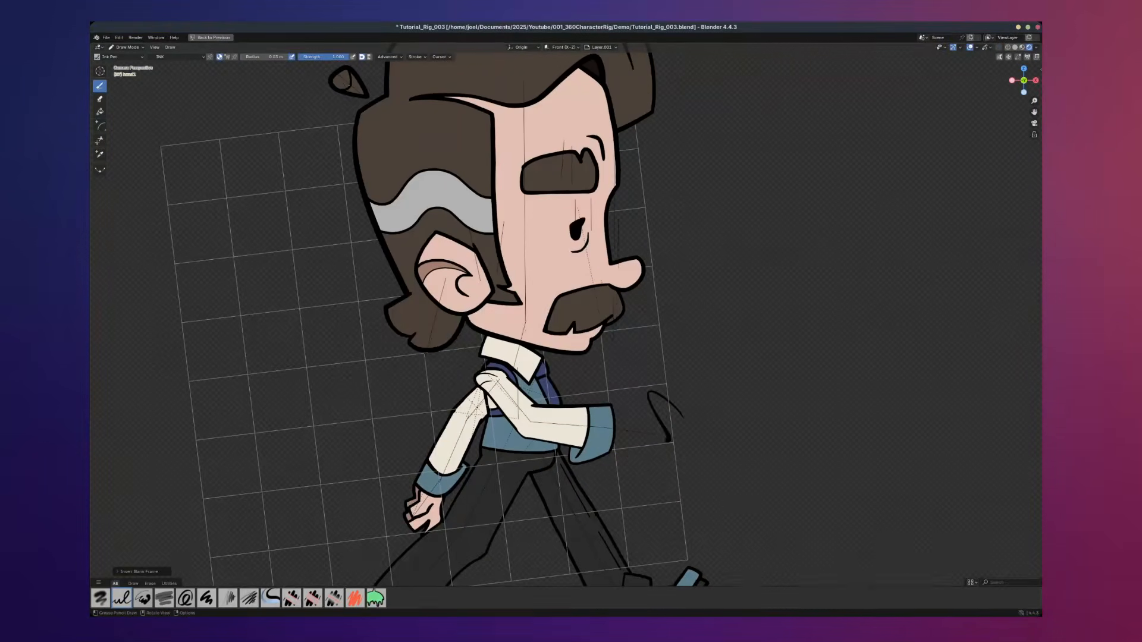
{"action": "key", "text": "r"}
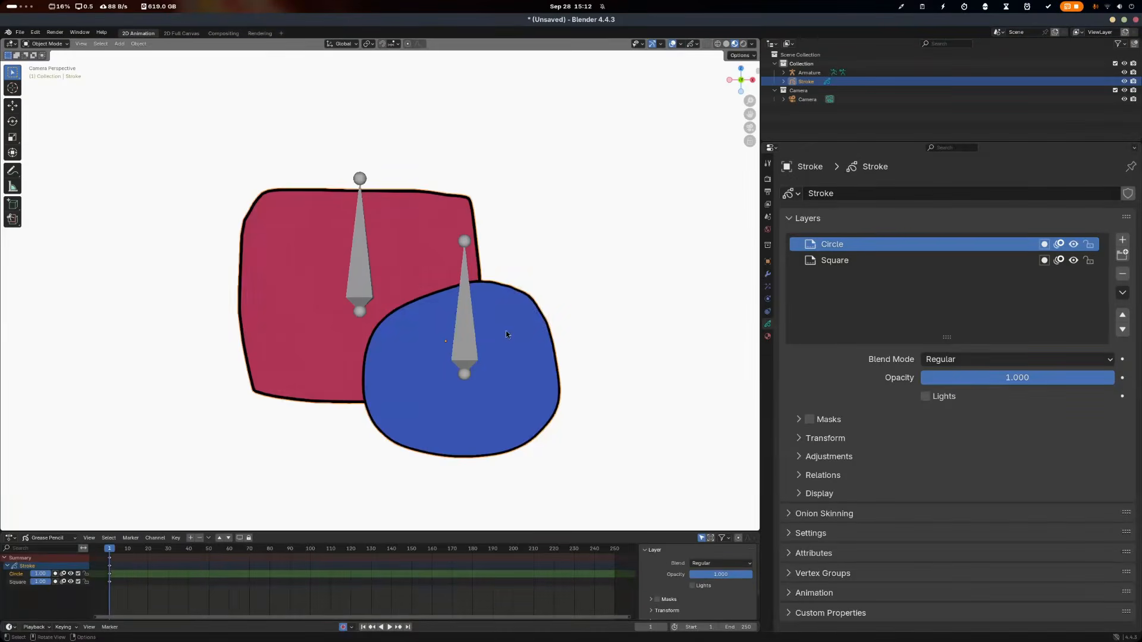
Try moving the whole Stroke object away from the two bones
{"action": "key", "text": "g"}
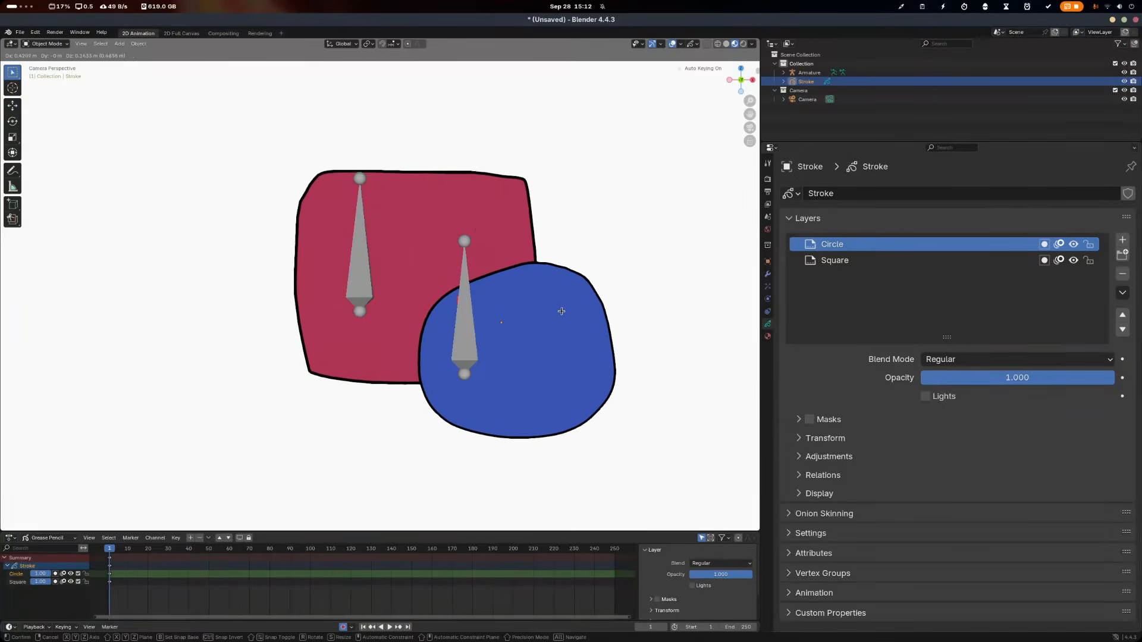
{"action": "left_click", "coordinate": [514, 318]}
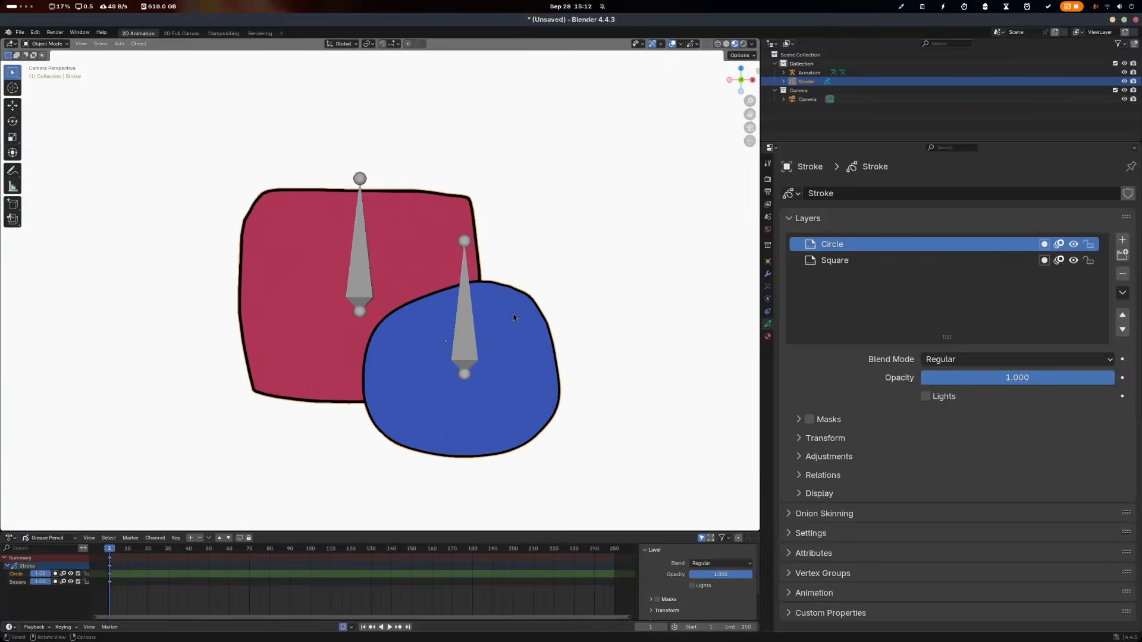
Hide and show the Circle layer and the Square layer in turn to check what each contains
{"action": "left_click", "coordinate": [1073, 244]}
{"action": "left_click", "coordinate": [1075, 244]}
{"action": "left_click", "coordinate": [1073, 261]}
{"action": "left_click", "coordinate": [1073, 260]}
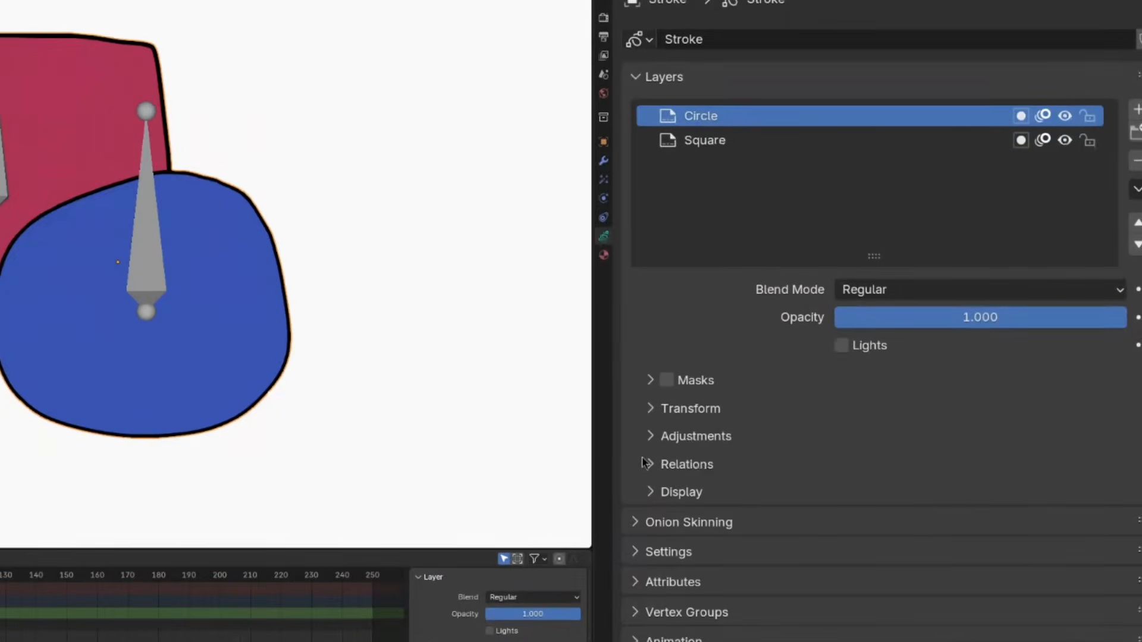
Under the Circle layer's Relations, set the parent to Armature and choose a bone for the layer
{"action": "left_click", "coordinate": [799, 475]}
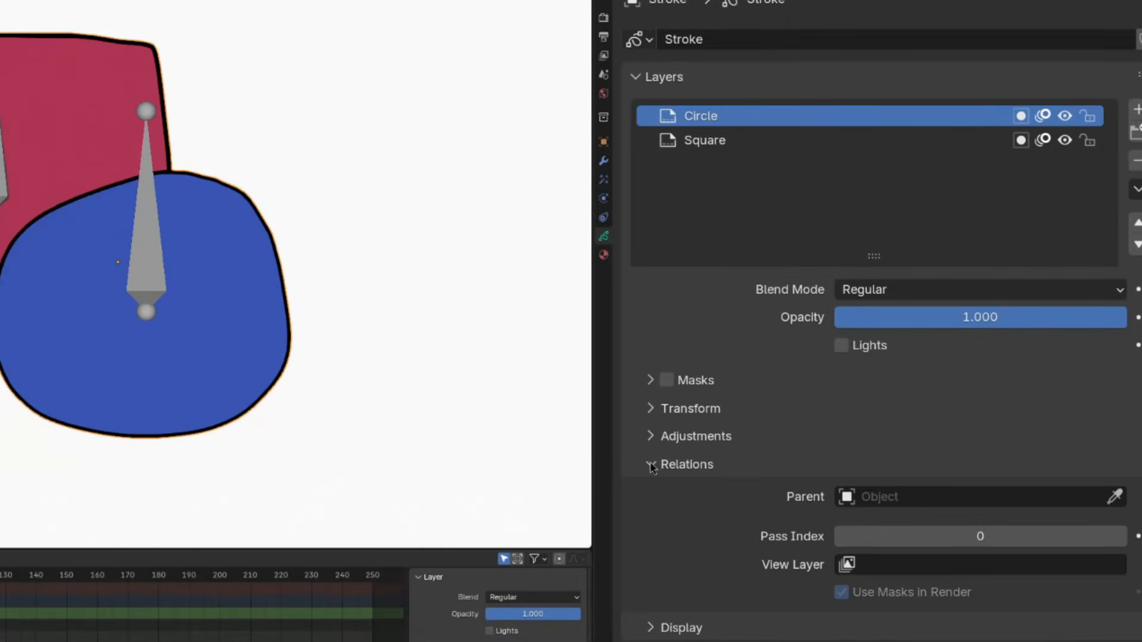
{"action": "middle_click_drag", "start_coordinate": [703, 539], "coordinate": [740, 390]}
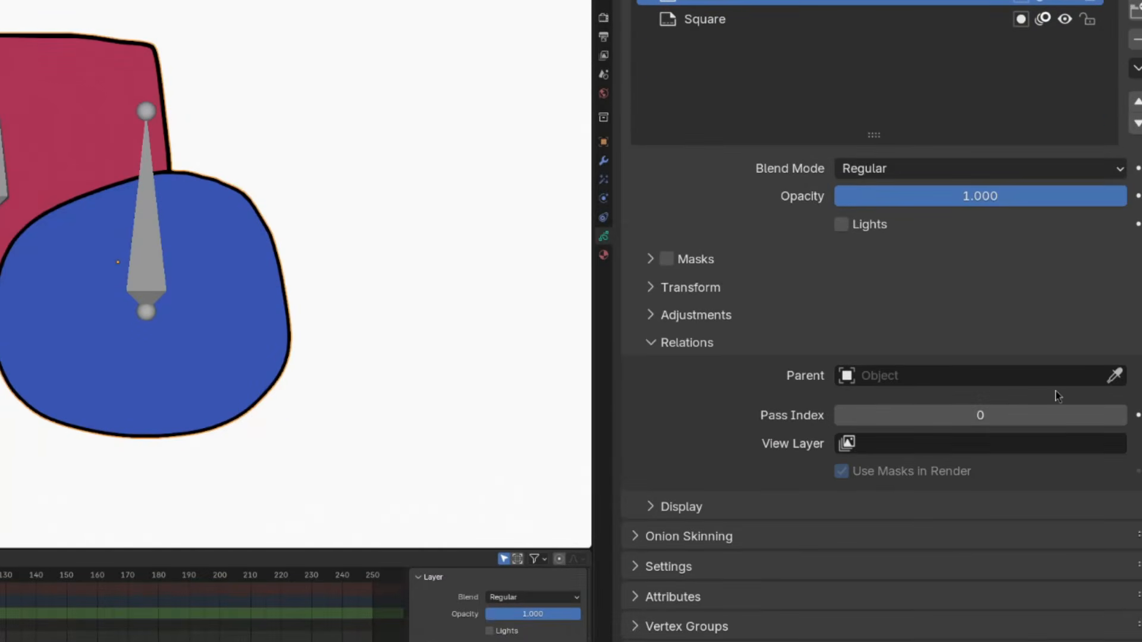
{"action": "left_click", "coordinate": [1084, 376]}
{"action": "left_click", "coordinate": [989, 400]}
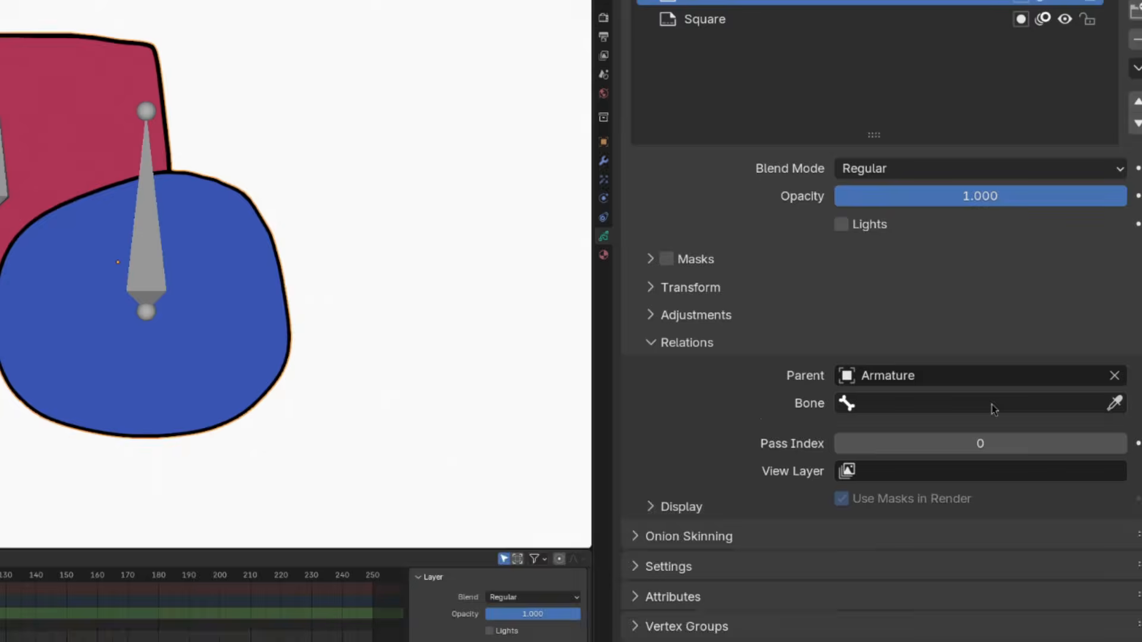
{"action": "left_click", "coordinate": [989, 403]}
{"action": "left_click", "coordinate": [934, 453]}
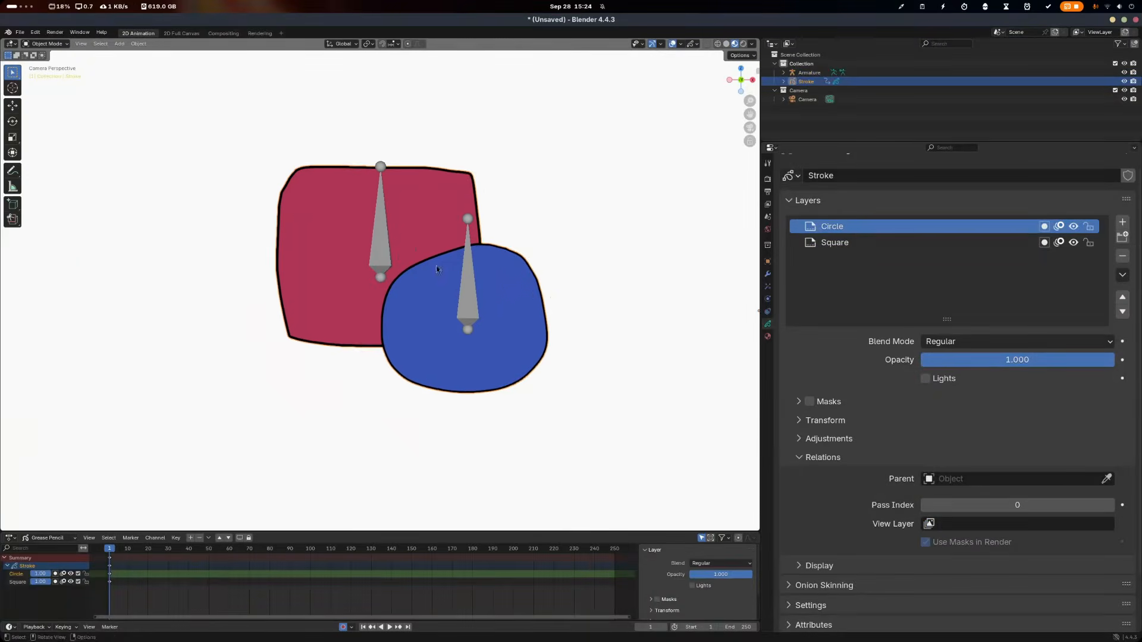
{"action": "middle_click_drag", "start_coordinate": [463, 297], "coordinate": [404, 297], "text": "shift"}
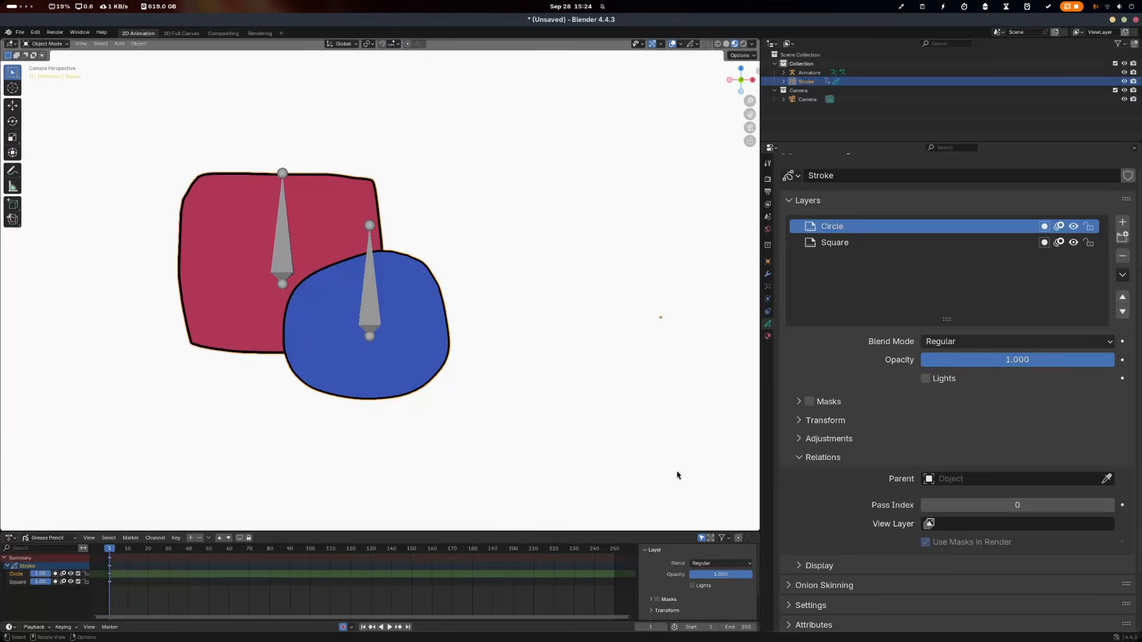
Parent the Circle layer to Bone1 of the Armature and move its strokes back over the bone in Edit Mode
{"action": "left_click", "coordinate": [958, 479]}
{"action": "left_click", "coordinate": [922, 324]}
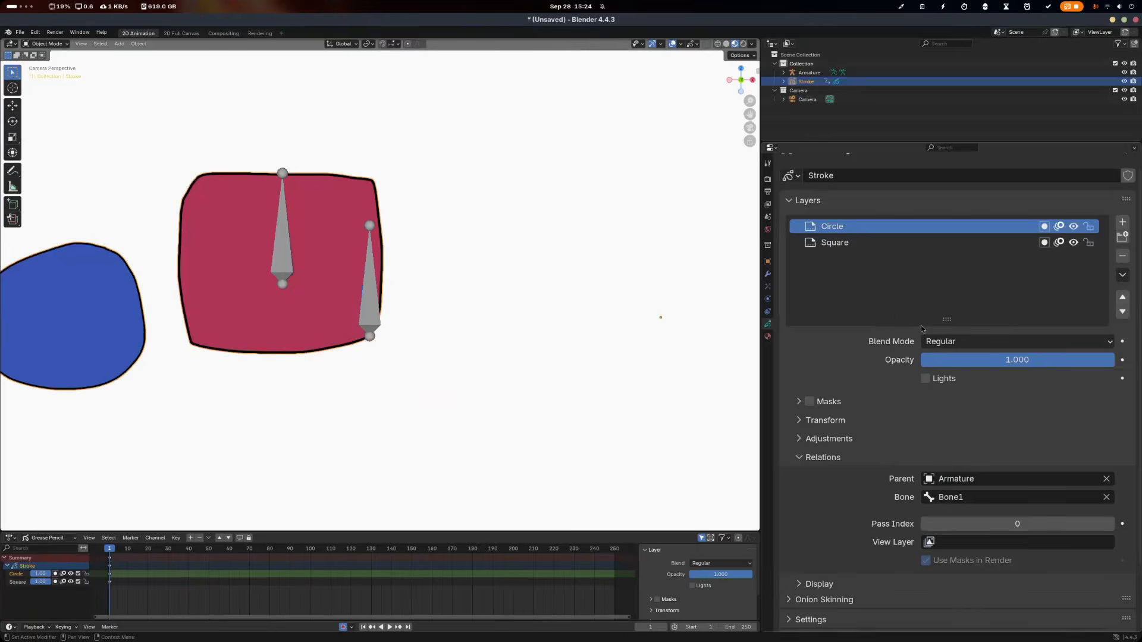
{"action": "middle_click_drag", "start_coordinate": [129, 284], "coordinate": [217, 306], "text": "shift"}
{"action": "key", "text": "Tab"}
{"action": "key", "text": "g"}
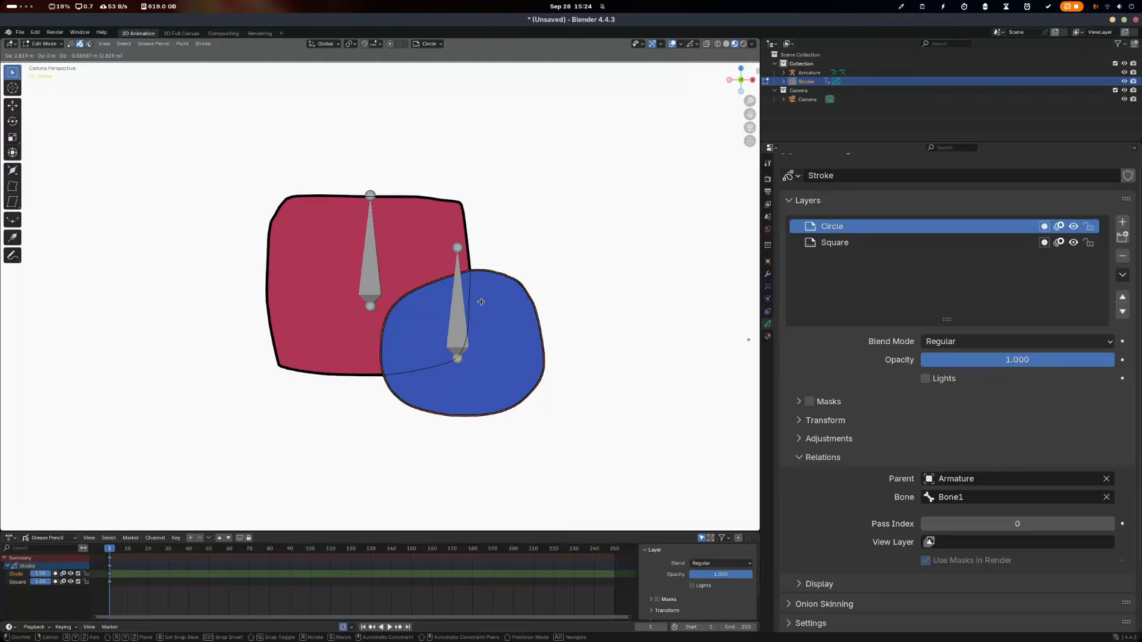
{"action": "left_click", "coordinate": [481, 302]}
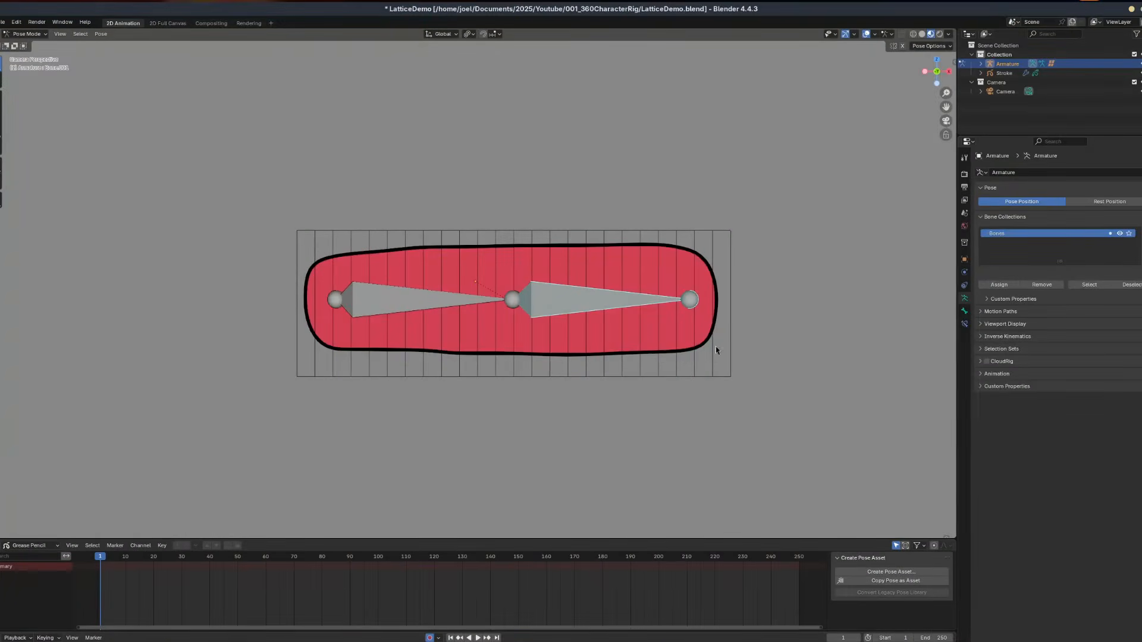
Try rotating the second bone upward in a maximized viewport to bend the lattice-deformed drawing
{"action": "key", "text": "ctrl+alt+space"}
{"action": "middle_click_drag", "start_coordinate": [755, 383], "coordinate": [622, 352], "text": "shift"}
{"action": "key", "text": "r"}
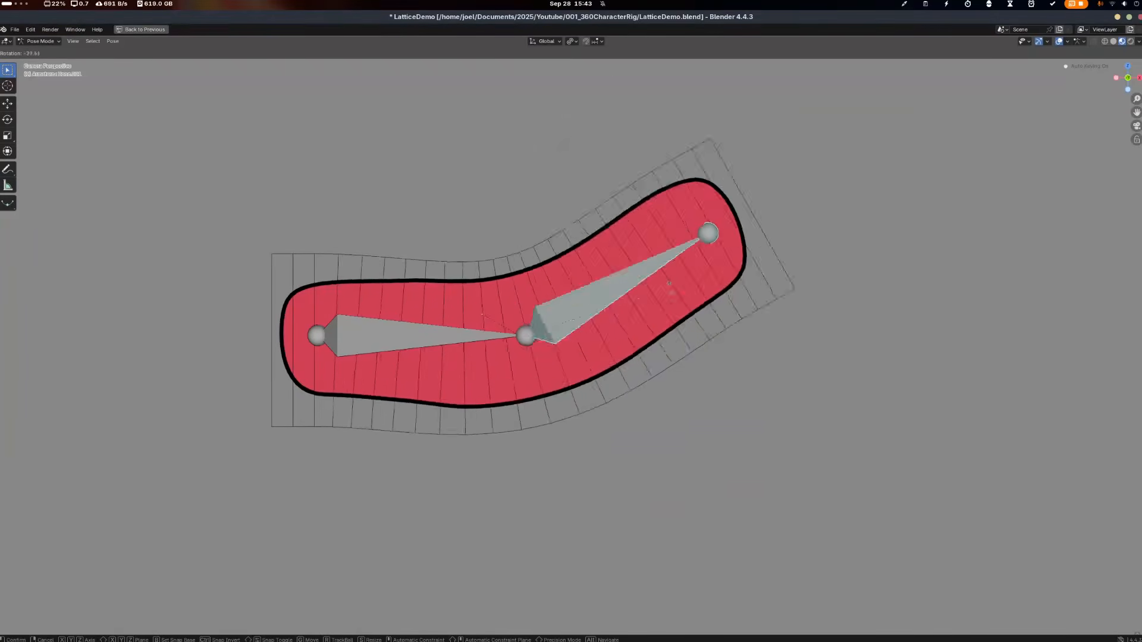
{"action": "key", "text": "Escape"}
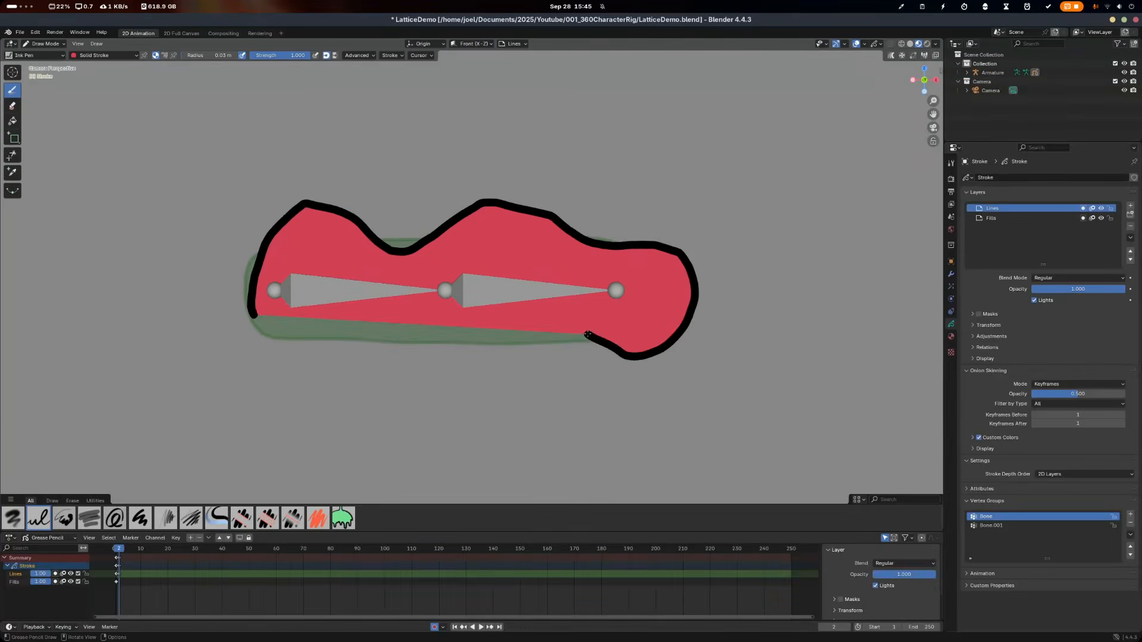
Finish the redrawn wavy outline as a closed shape and start rotating a bone of the armature in Pose Mode
{"action": "key", "text": "alt+c"}
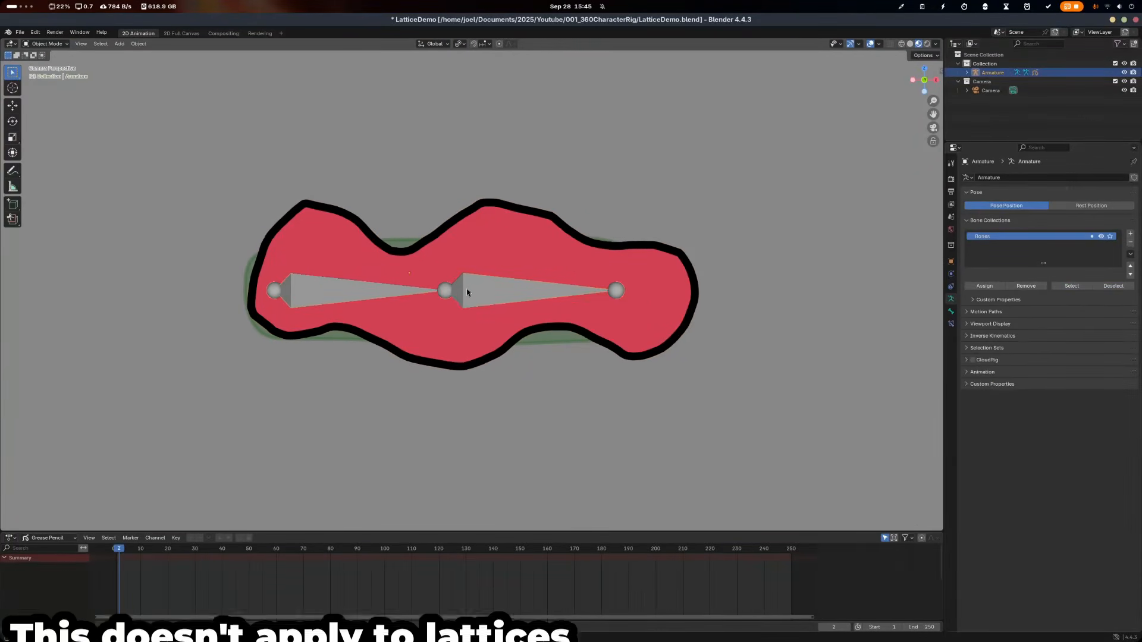
{"action": "key", "text": "ctrl+Tab"}
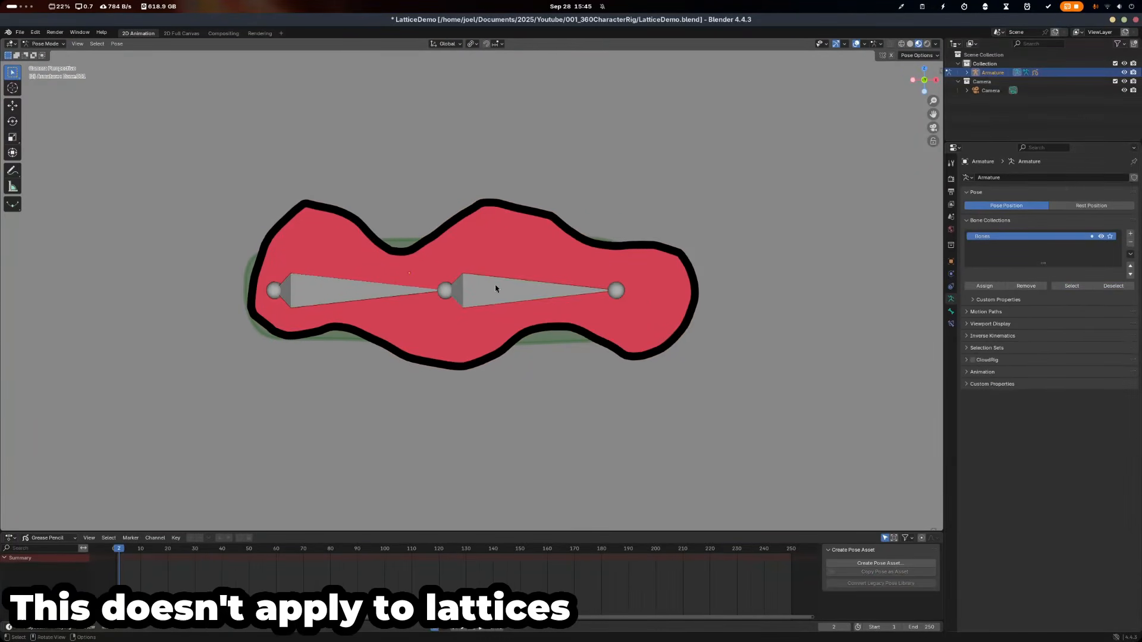
{"action": "key", "text": "r"}
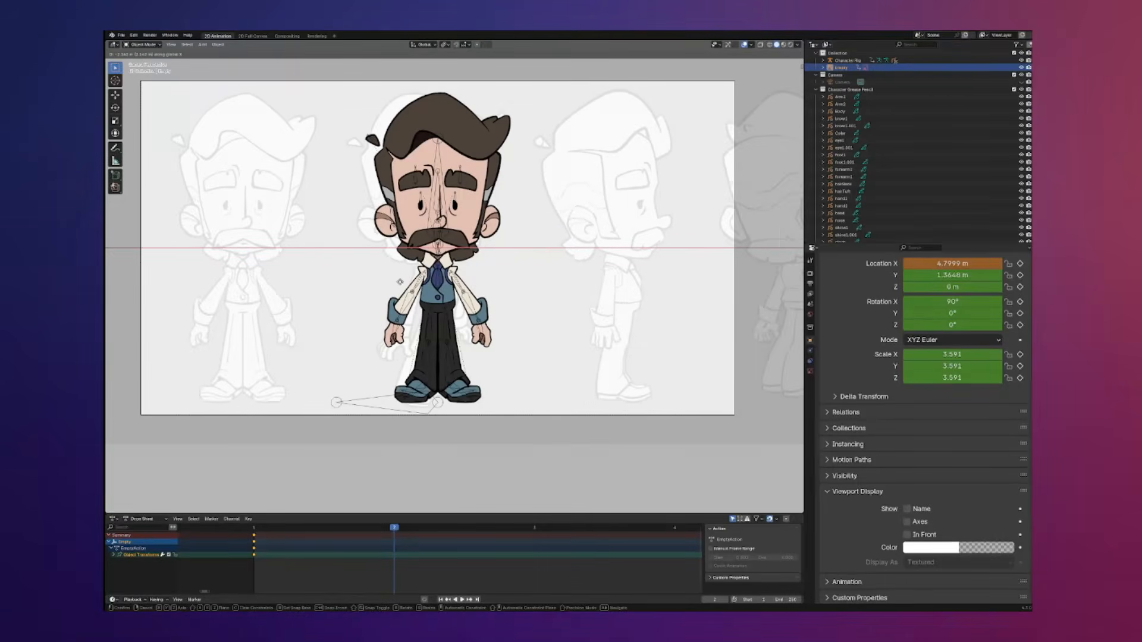
Shift the reference image Empty along X behind the character, continuing on the following frame
{"action": "left_click", "coordinate": [407, 281]}
{"action": "key", "text": "Right"}
{"action": "key", "text": "g"}
{"action": "key", "text": "x"}
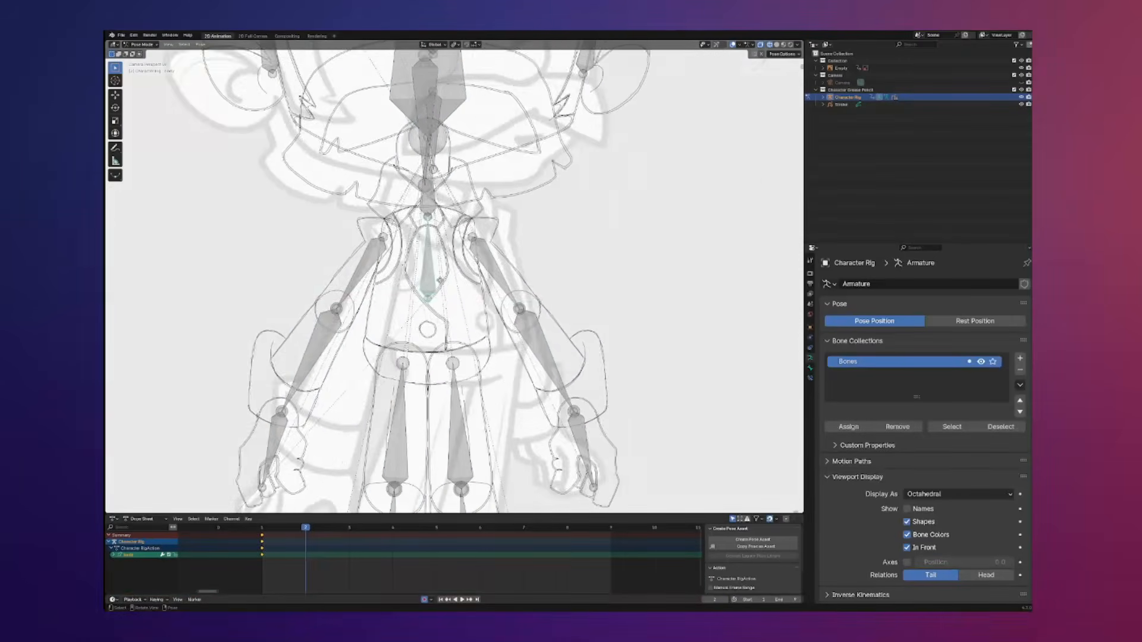
Move the body bone along X on frame 2 to line the torso up with the three-quarter reference
{"action": "key", "text": "g"}
{"action": "key", "text": "x"}
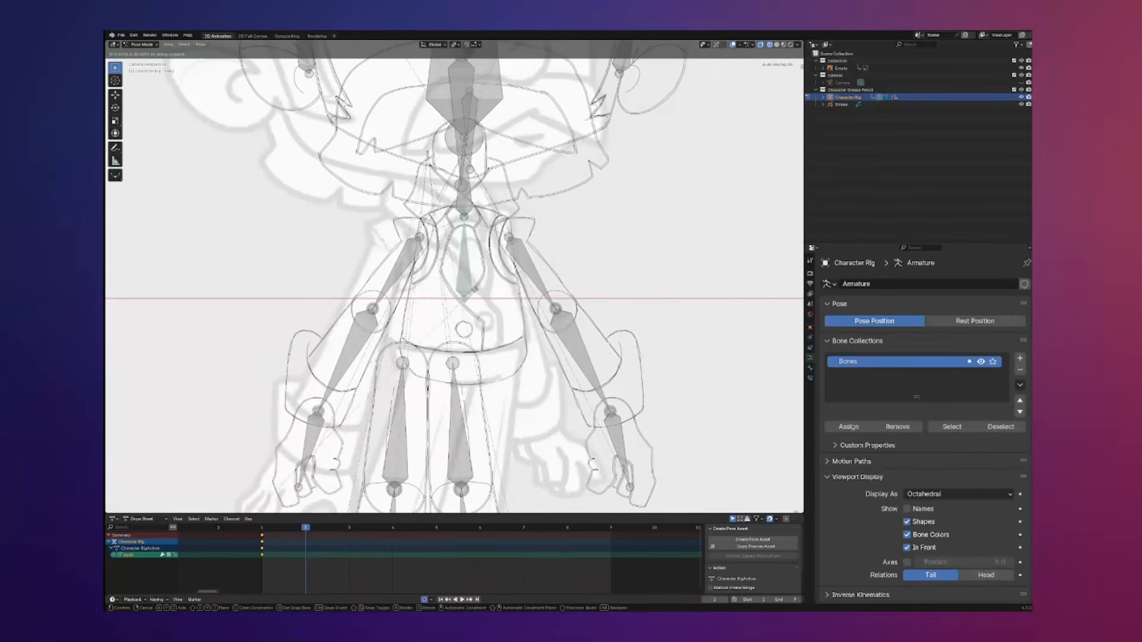
{"action": "left_click", "coordinate": [608, 258]}
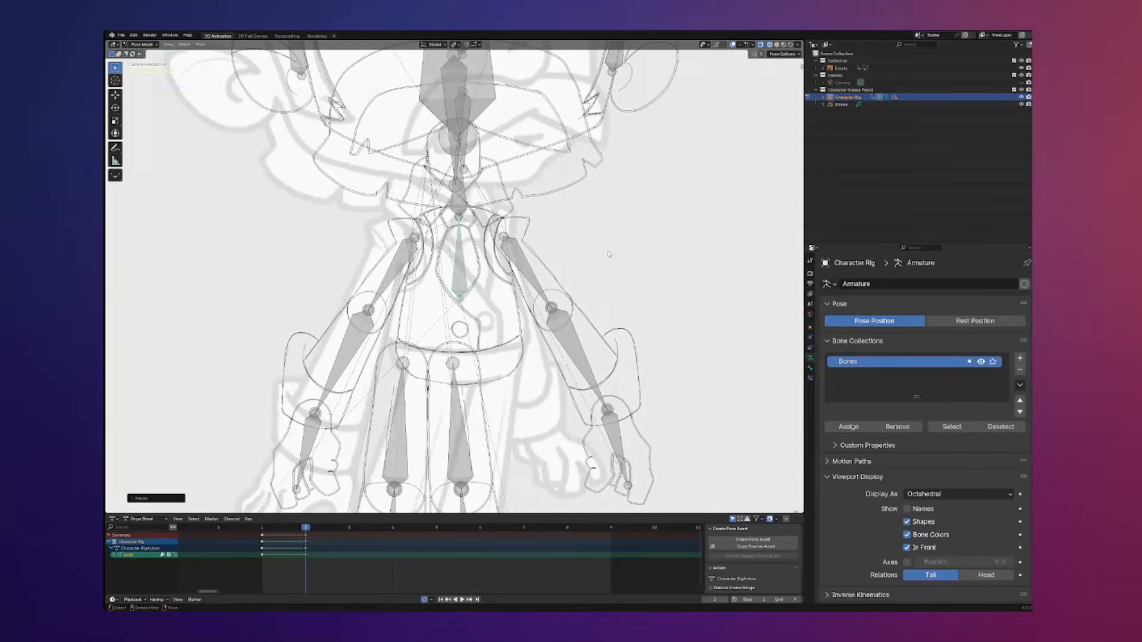
{"action": "key", "text": "g"}
{"action": "key", "text": "x"}
{"action": "left_click", "coordinate": [586, 245]}
{"action": "scroll", "coordinate": [586, 245], "scroll_direction": "up", "scroll_amount": 3}
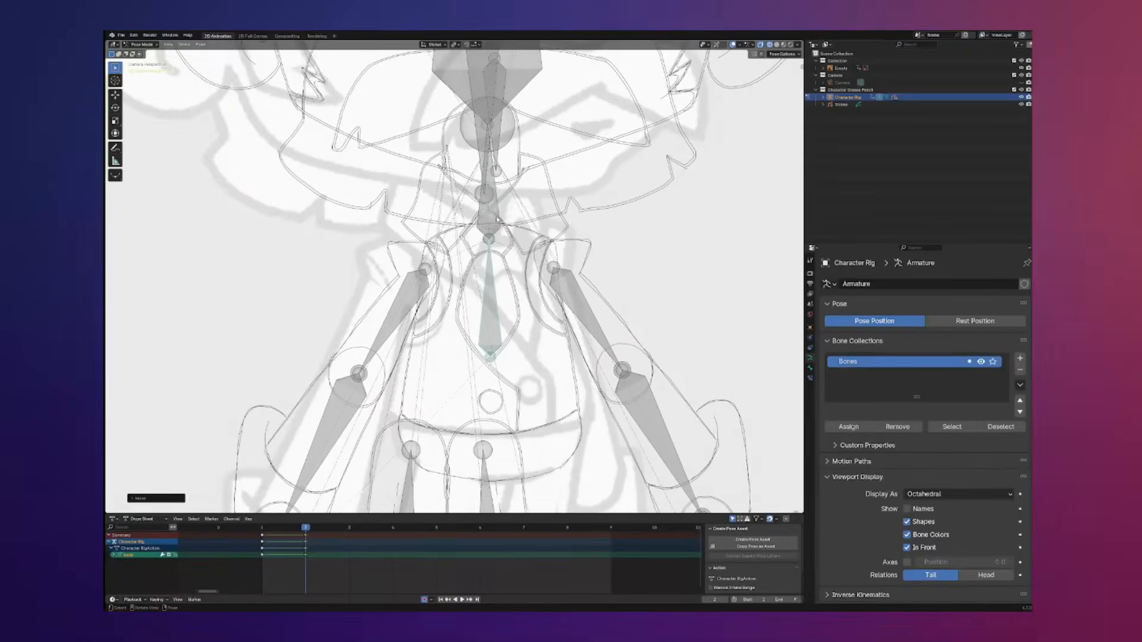
Reposition the neck bone along X toward the three-quarter reference and undo the last adjustment
{"action": "key", "text": "g"}
{"action": "key", "text": "x"}
{"action": "key", "text": "r"}
{"action": "key", "text": "x"}
{"action": "left_click", "coordinate": [555, 206]}
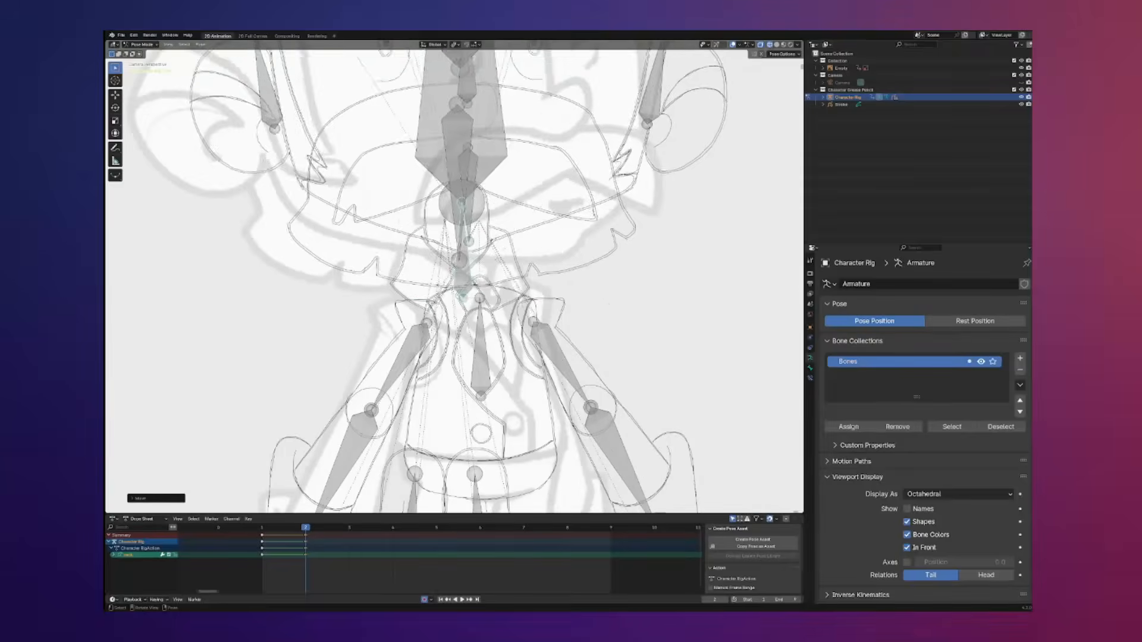
{"action": "key", "text": "ctrl+z"}
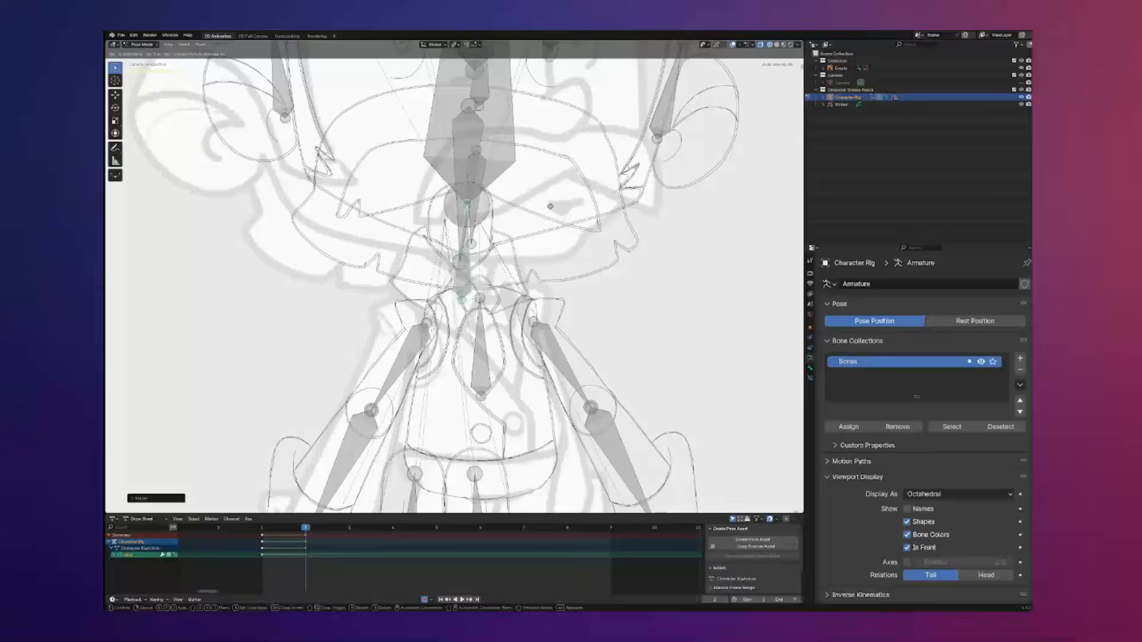
Move the neck and facial feature bones sideways along X to match the turned head in the reference
{"action": "scroll", "coordinate": [552, 238], "scroll_direction": "up", "scroll_amount": 2}
{"action": "key", "text": "g"}
{"action": "key", "text": "x"}
{"action": "key", "text": "r"}
{"action": "key", "text": "x"}
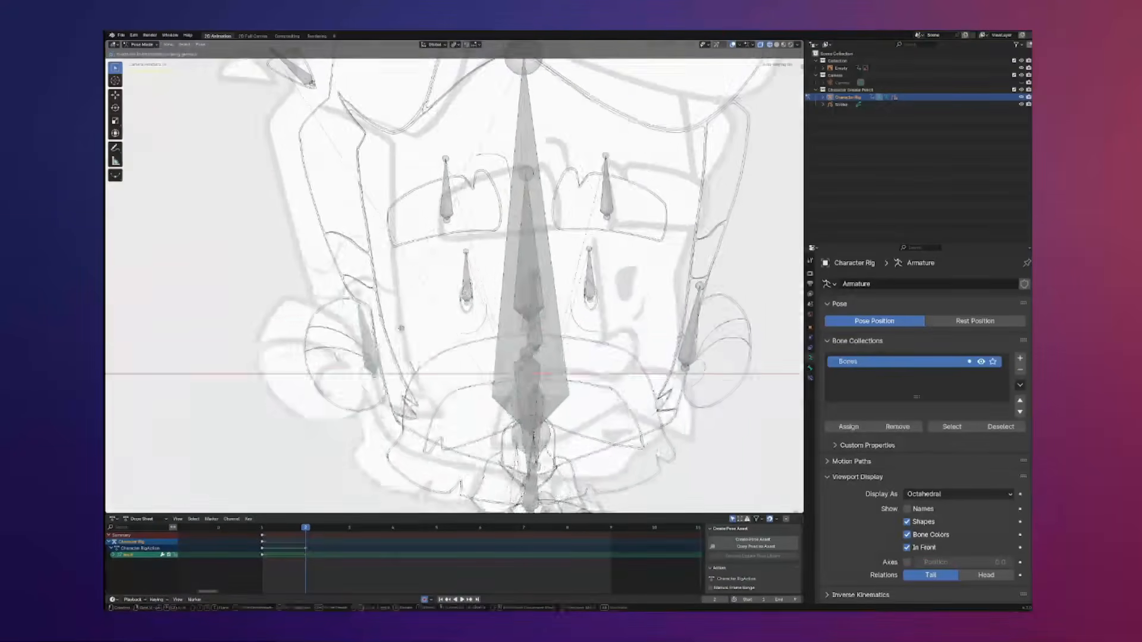
{"action": "left_click", "coordinate": [552, 317]}
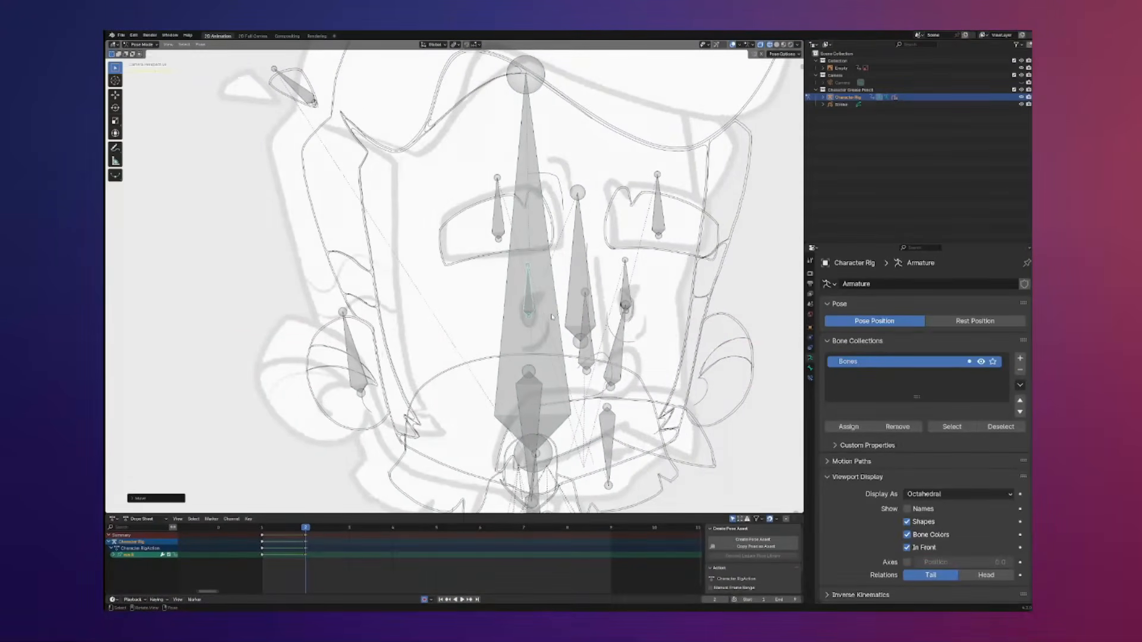
Switch the viewport from wireframe to coloured shading and check the posed three-quarter character
{"action": "scroll", "coordinate": [552, 317], "scroll_direction": "down", "scroll_amount": 5}
{"action": "key", "text": "z"}
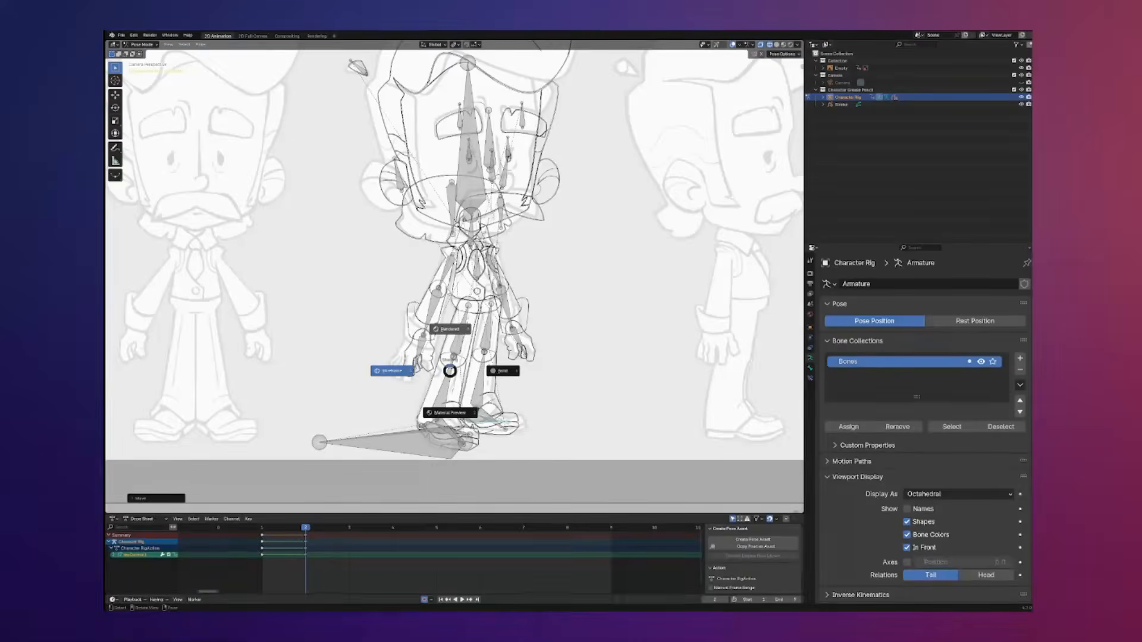
{"action": "left_click", "coordinate": [450, 329]}
{"action": "scroll", "coordinate": [550, 301], "scroll_direction": "up", "scroll_amount": 3}
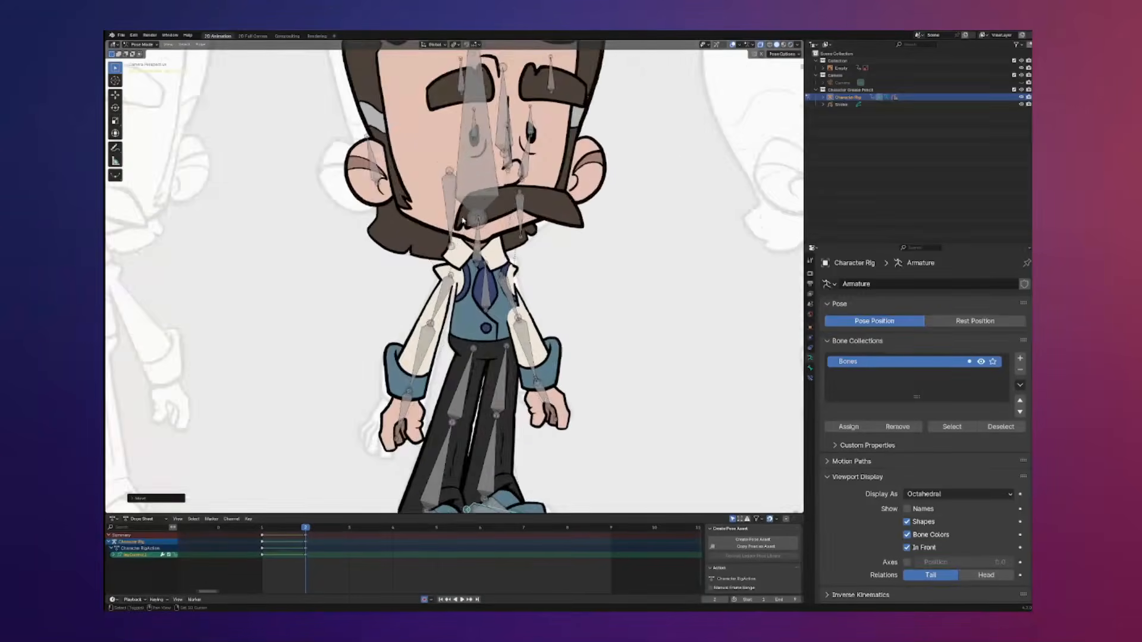
{"action": "scroll", "coordinate": [551, 301], "scroll_direction": "down", "scroll_amount": 3}
{"action": "scroll", "coordinate": [550, 302], "scroll_direction": "up", "scroll_amount": 3}
{"action": "scroll", "coordinate": [482, 315], "scroll_direction": "down", "scroll_amount": 1}
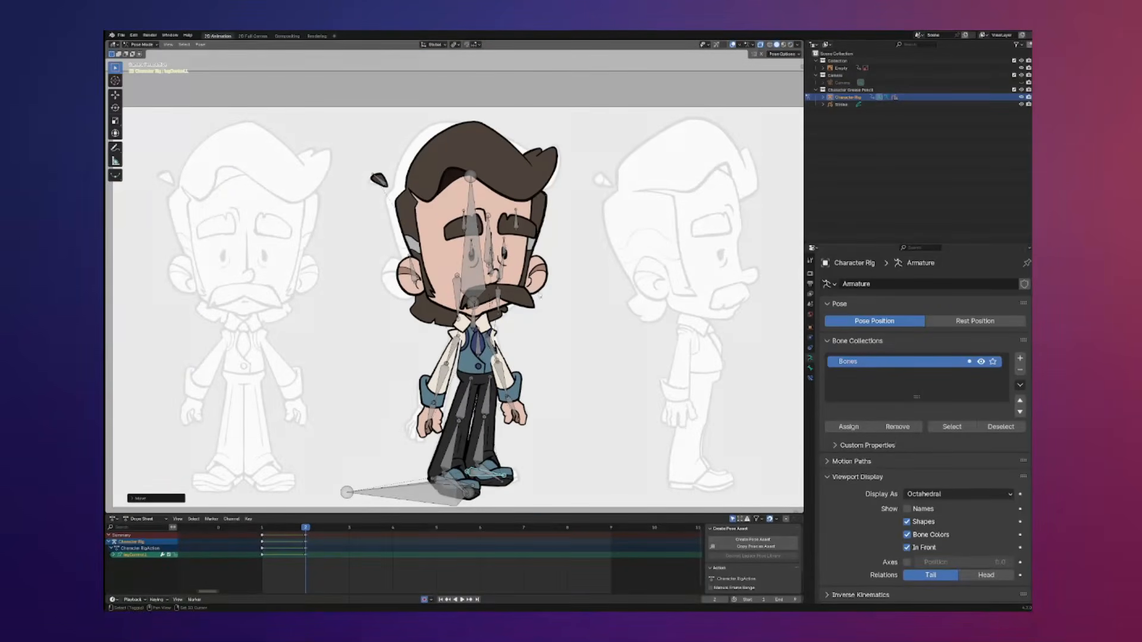
Redraw the round vest button on the body drawing to match the turned reference
{"action": "key", "text": "ctrl+Tab"}
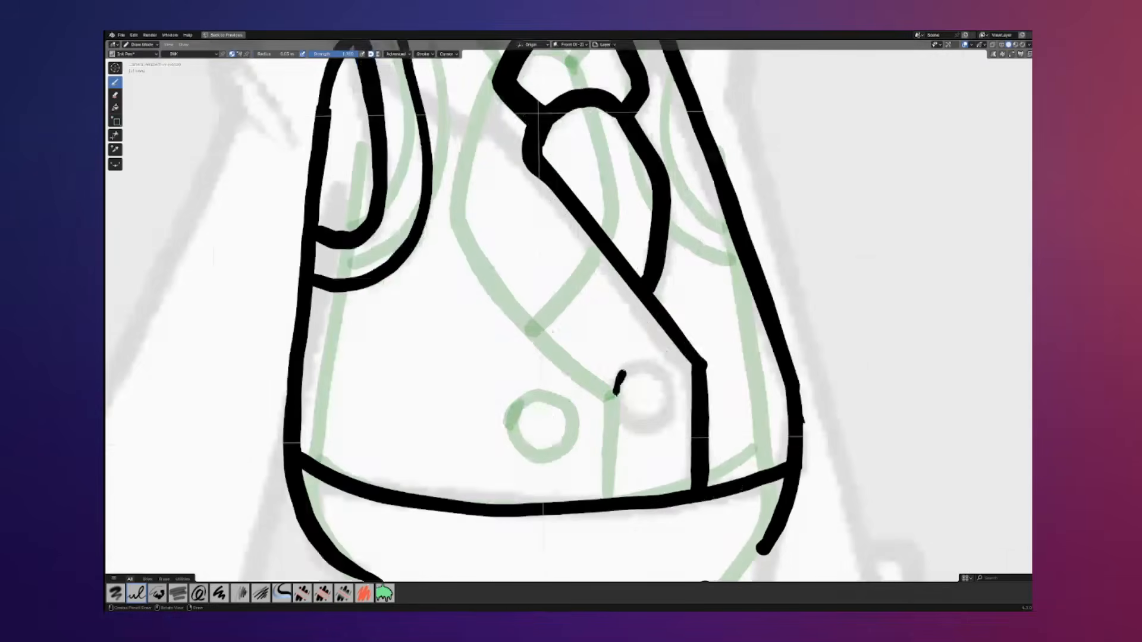
{"action": "left_click_drag", "start_coordinate": [617, 393], "coordinate": [622, 373]}
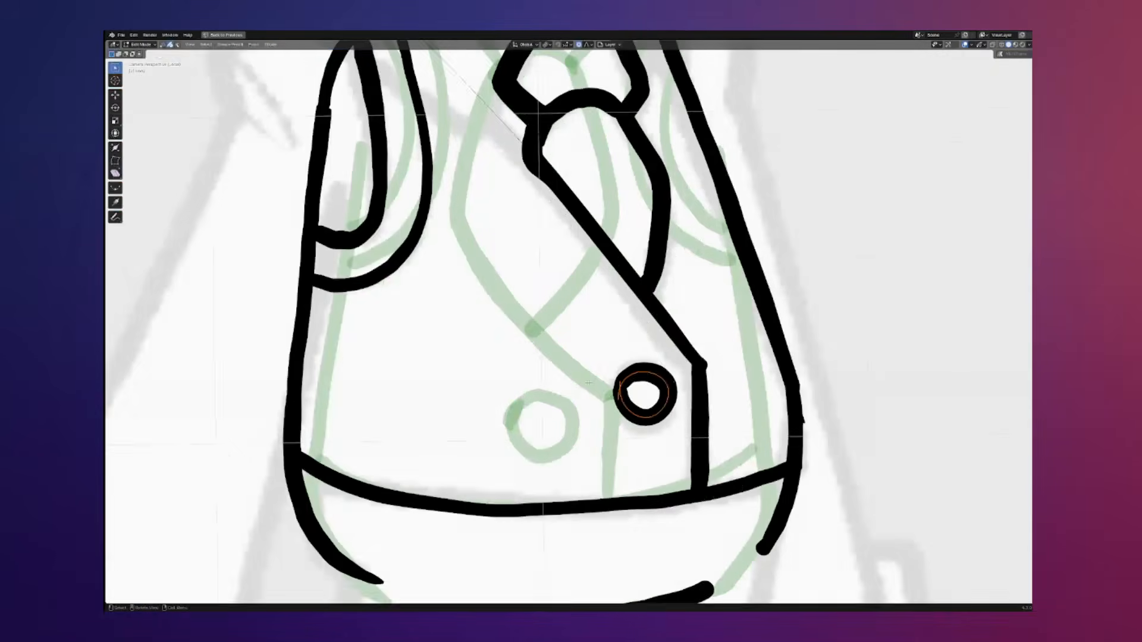
{"action": "scroll", "coordinate": [650, 390], "scroll_direction": "down", "scroll_amount": 4}
{"action": "middle_click_drag", "start_coordinate": [571, 417], "coordinate": [571, 285], "text": "shift"}
{"action": "left_click_drag", "start_coordinate": [555, 361], "coordinate": [683, 357]}
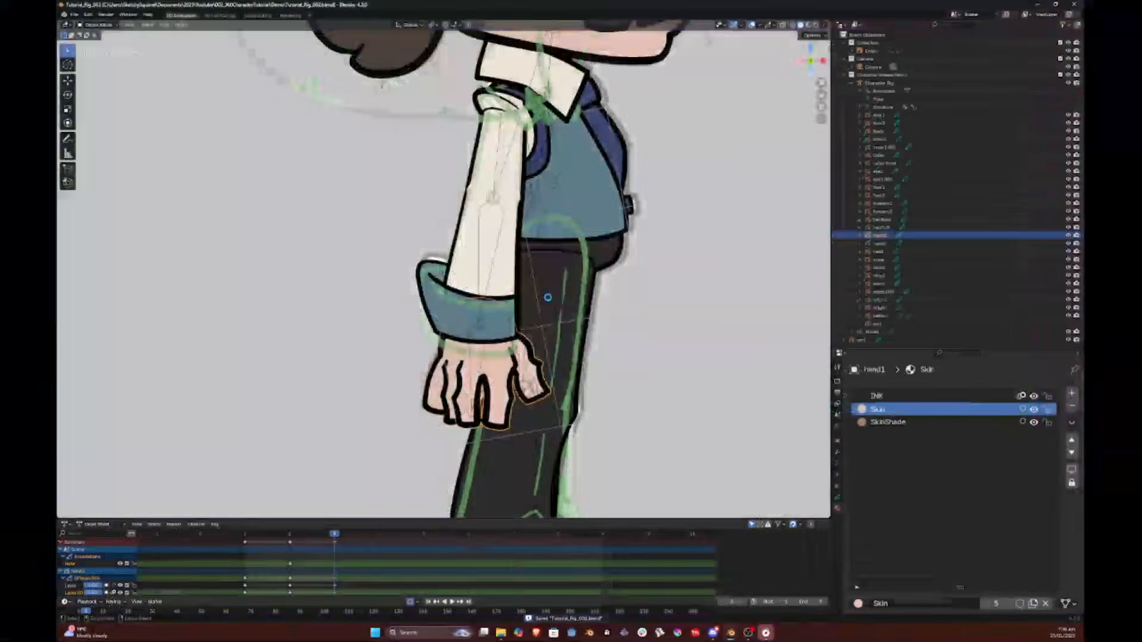
Scrub backward through the turning character's animation near the F_220 marker
{"action": "scroll", "coordinate": [557, 273], "scroll_direction": "down", "scroll_amount": 4}
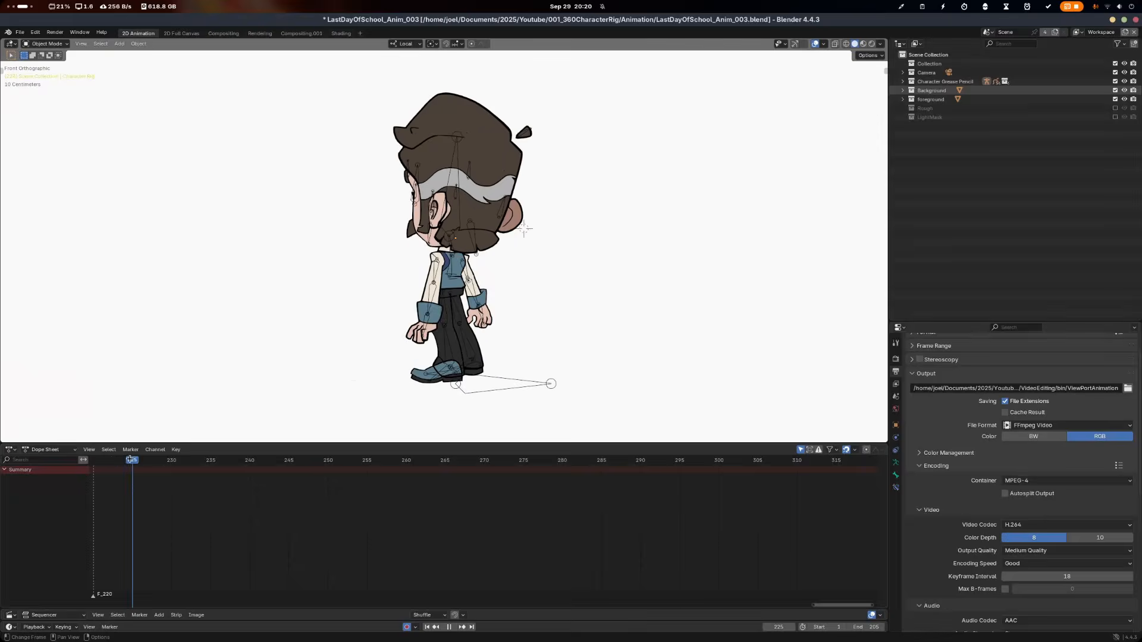
{"action": "left_click_drag", "start_coordinate": [141, 459], "coordinate": [107, 459]}
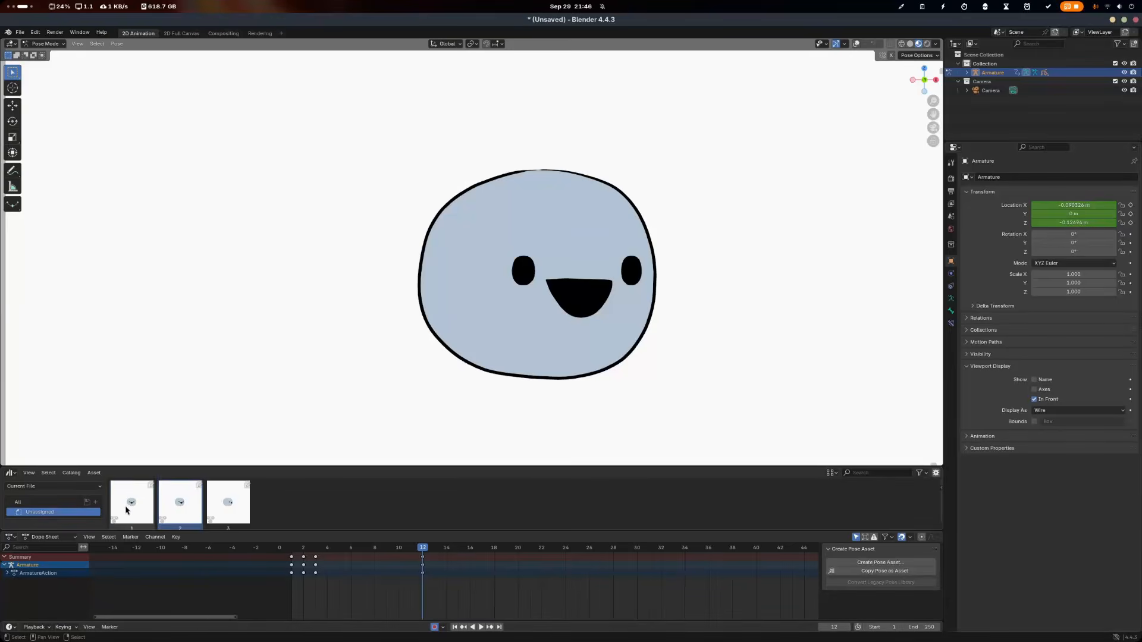
Blend the second pose asset into the face rig at 50% on frame 12
{"action": "right_click", "coordinate": [170, 511]}
{"action": "left_click", "coordinate": [155, 493]}
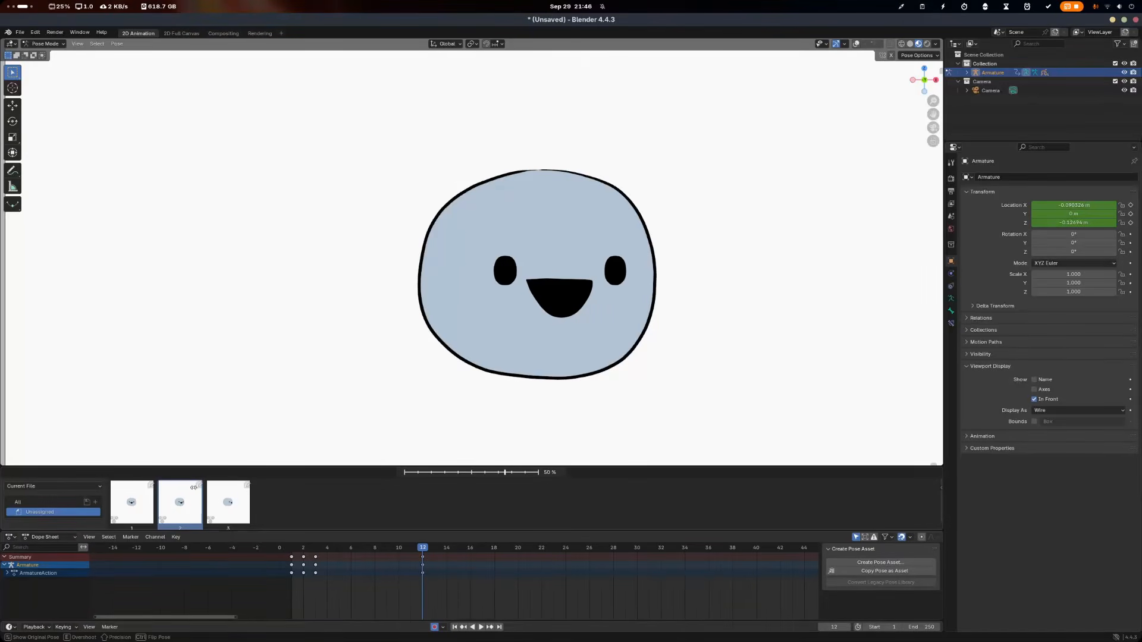
{"action": "right_click", "coordinate": [215, 486]}
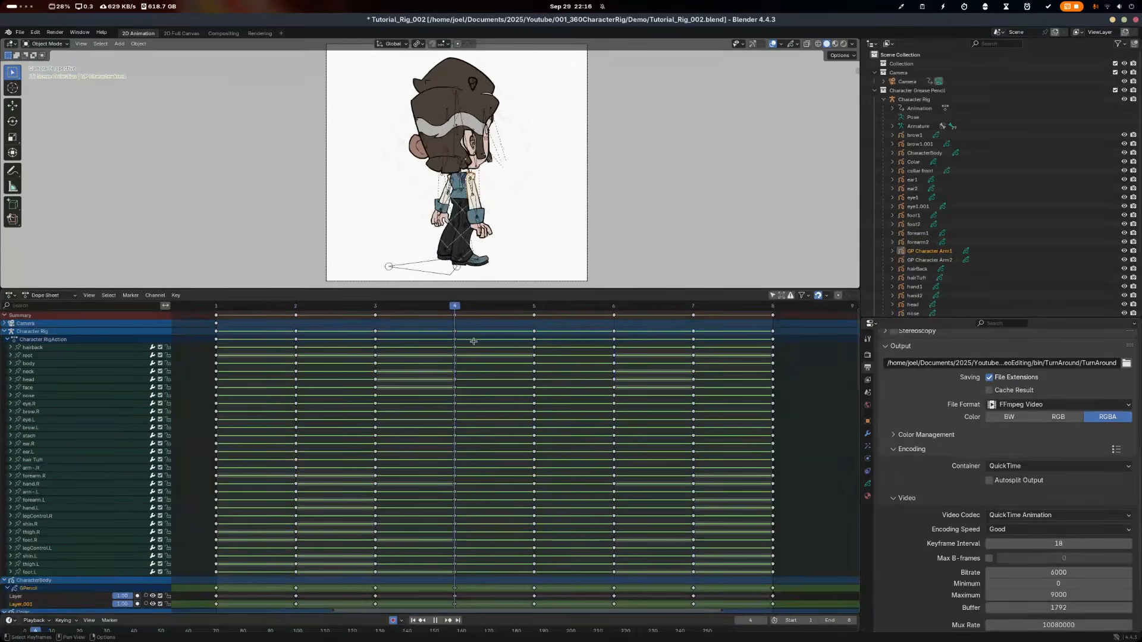
Stop playback and select the Character Rig's bone keyframes, followed by the Grease Pencil layer keyframes, in the Dope Sheet
{"action": "key", "text": "Escape"}
{"action": "left_click_drag", "start_coordinate": [198, 343], "coordinate": [844, 576]}
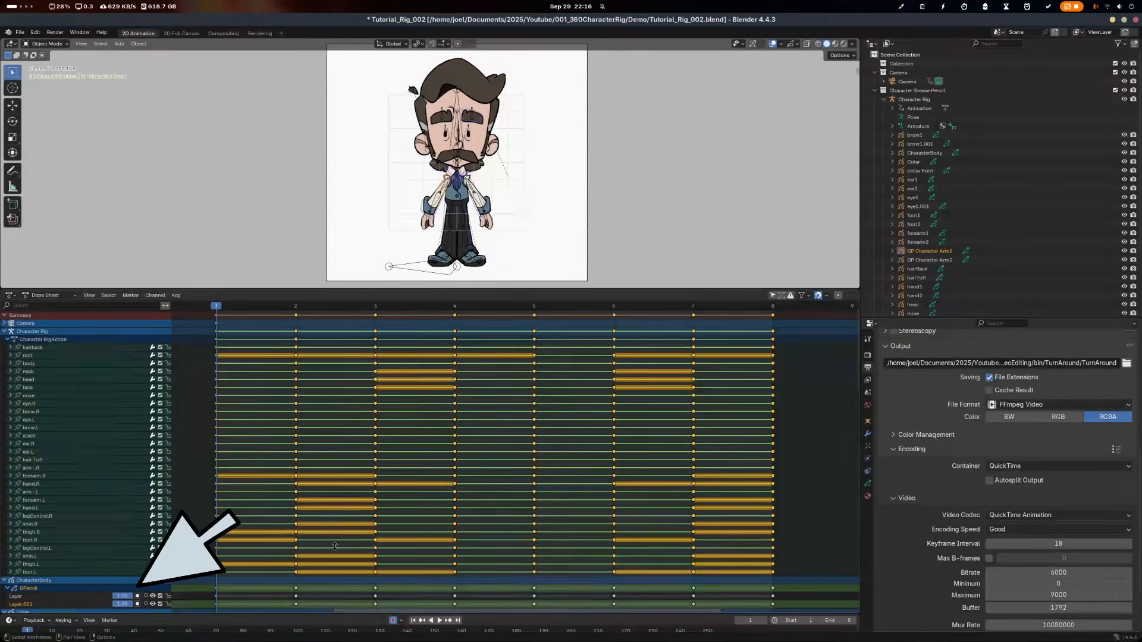
{"action": "scroll", "coordinate": [335, 546], "scroll_direction": "down", "scroll_amount": 10}
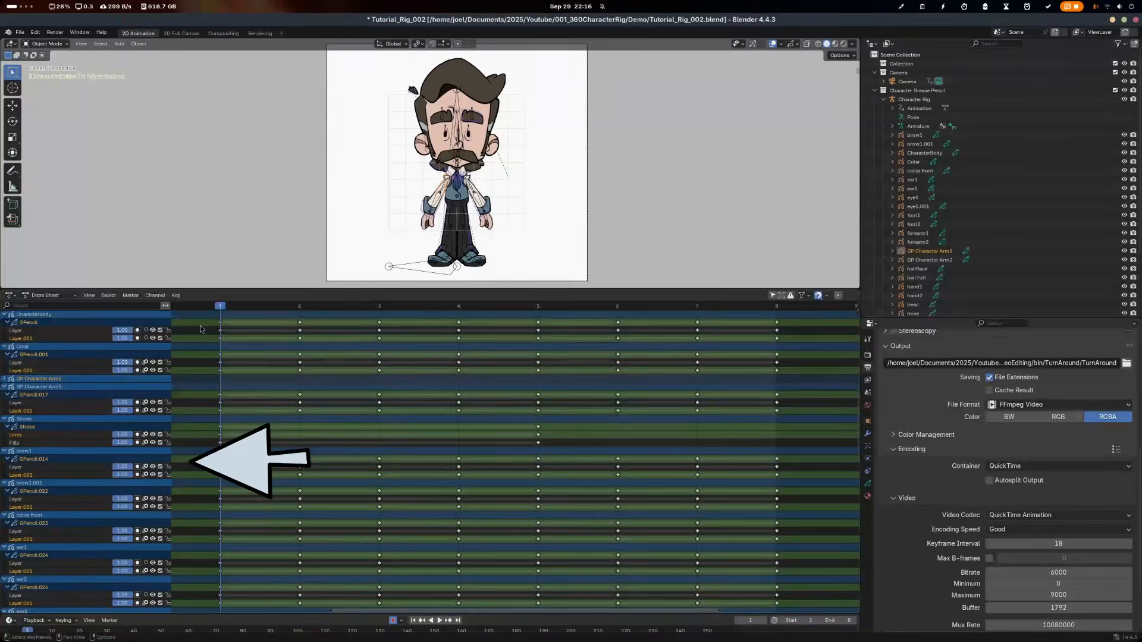
{"action": "left_click_drag", "start_coordinate": [200, 326], "coordinate": [798, 608]}
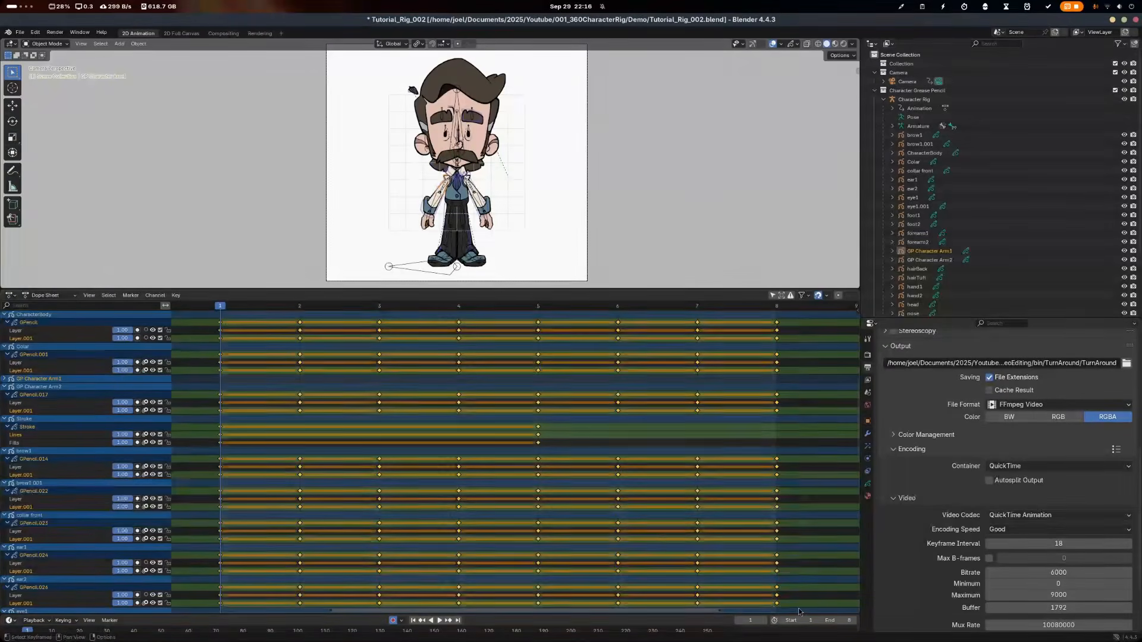
{"action": "middle_click_drag", "start_coordinate": [565, 374], "coordinate": [566, 400]}
{"action": "scroll", "coordinate": [566, 381], "scroll_direction": "up", "scroll_amount": 10}
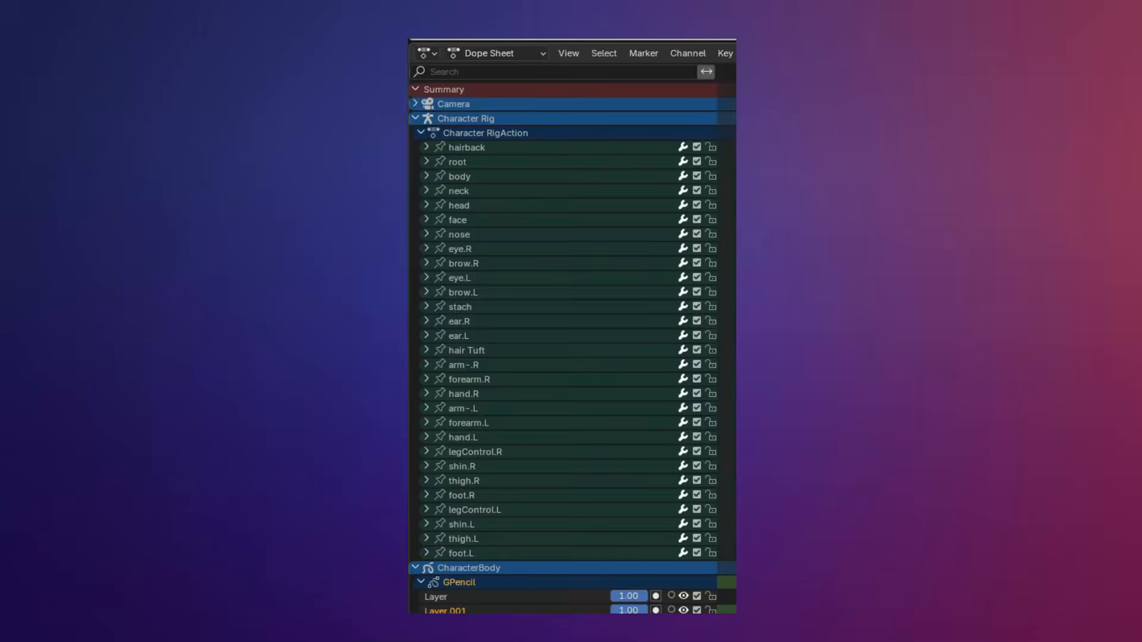
{"action": "scroll", "coordinate": [572, 347], "scroll_direction": "down", "scroll_amount": 12}
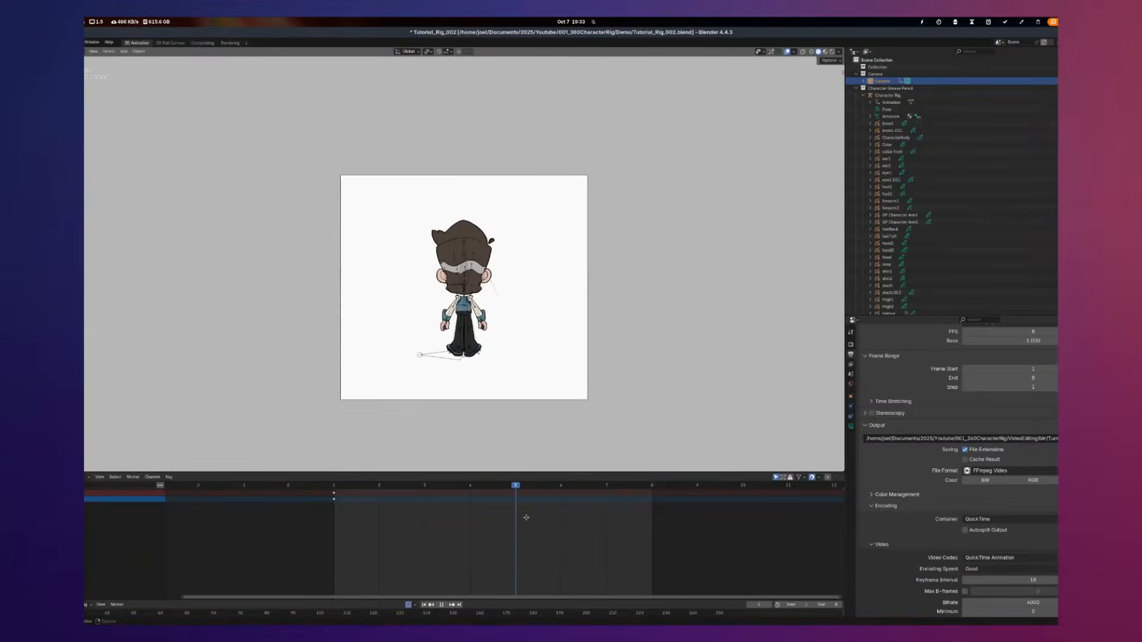
Return to frame 1 and turn off Only Show Selected in an enlarged Dope Sheet
{"action": "left_click_drag", "start_coordinate": [526, 517], "coordinate": [342, 516]}
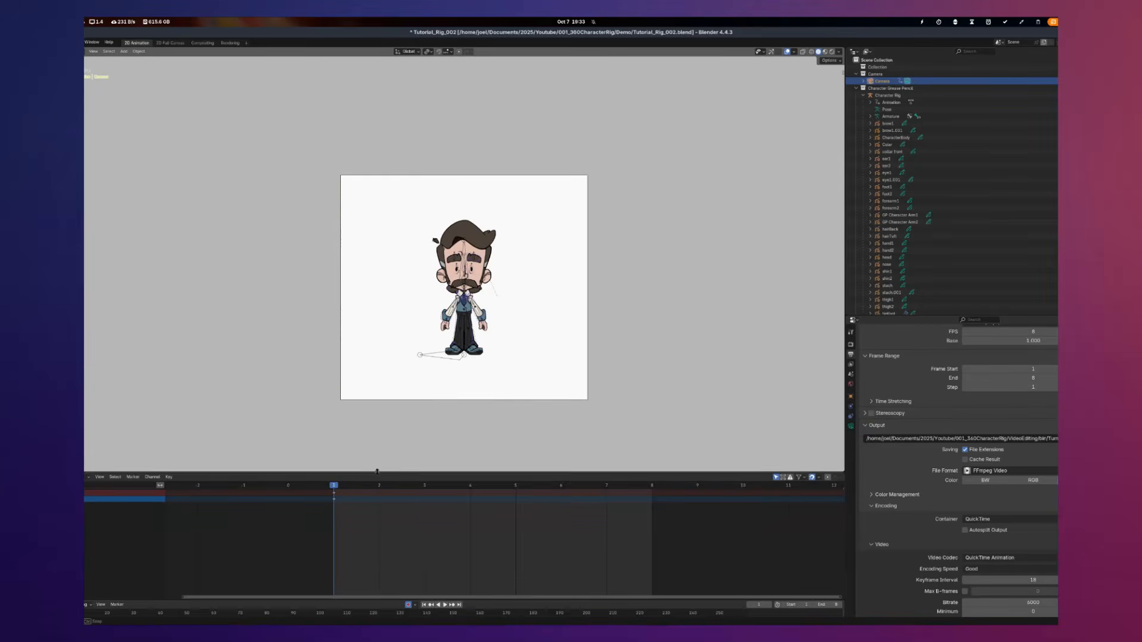
{"action": "left_click_drag", "start_coordinate": [377, 472], "coordinate": [379, 399]}
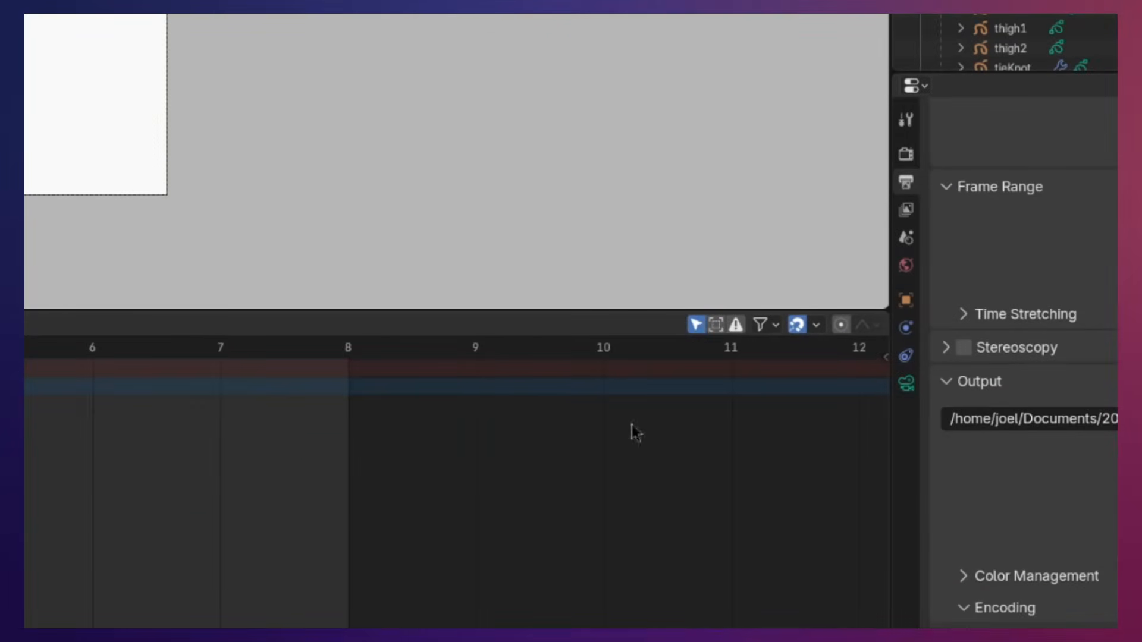
{"action": "left_click", "coordinate": [696, 325]}
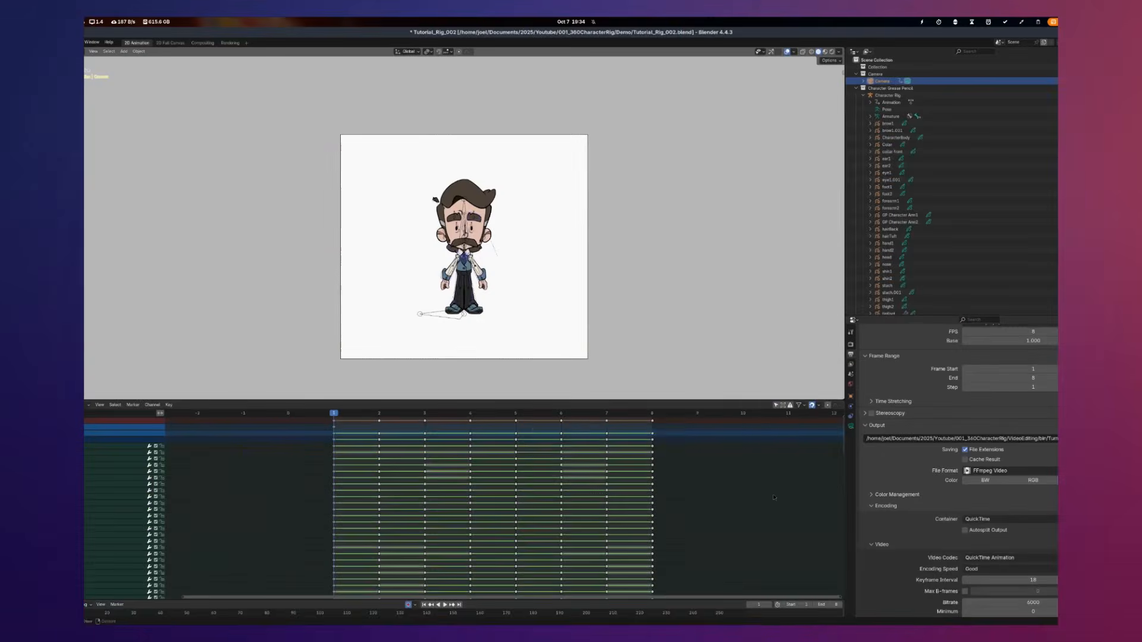
Select all the pose keyframes in the Dope Sheet and move them to begin at frame 100
{"action": "left_click_drag", "start_coordinate": [773, 494], "coordinate": [312, 403]}
{"action": "scroll", "coordinate": [503, 463], "scroll_direction": "down", "scroll_amount": 20}
{"action": "middle_click_drag", "start_coordinate": [503, 464], "coordinate": [321, 462]}
{"action": "key", "text": "g"}
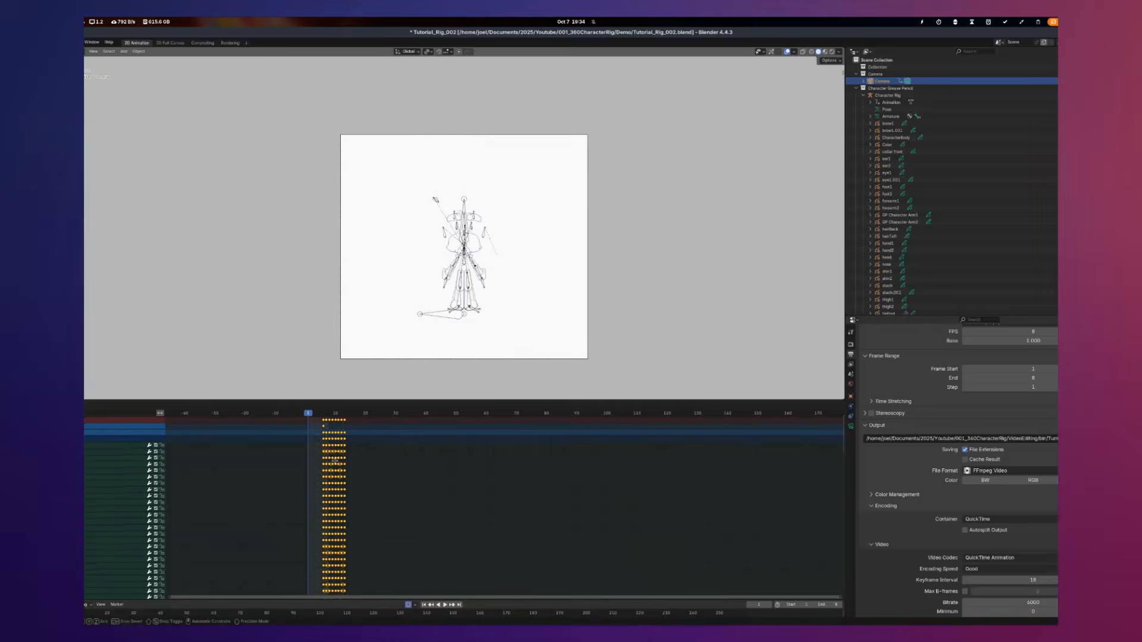
{"action": "left_click", "coordinate": [618, 470]}
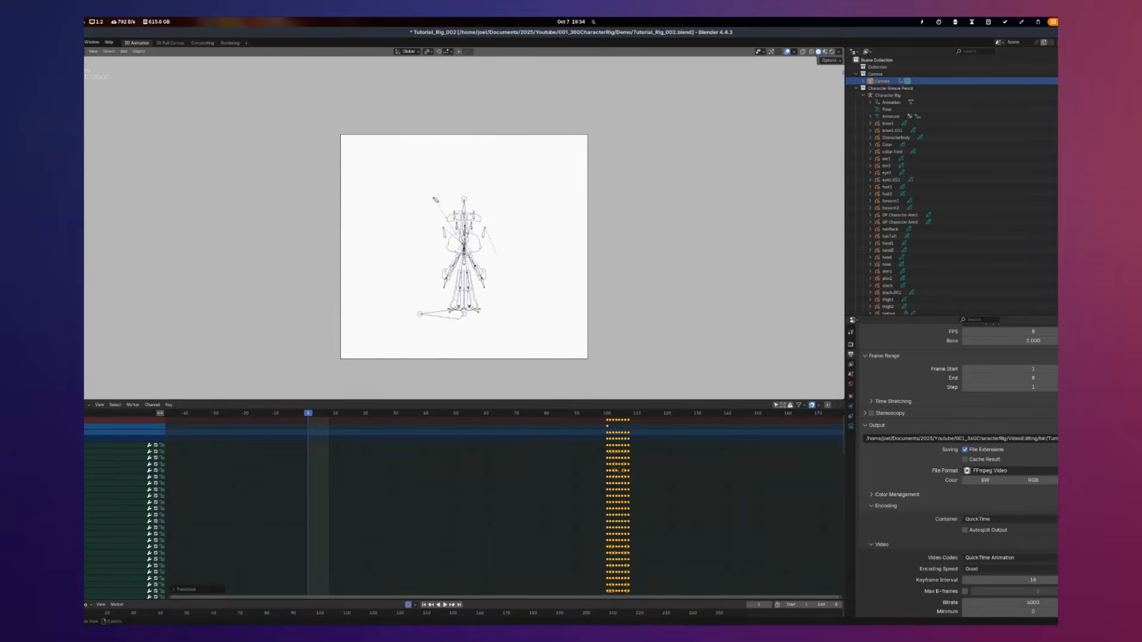
Duplicate the first pose's column of keyframes from frame 100 and snap the copies to frame 1
{"action": "key", "text": "shift+d"}
{"action": "left_click", "coordinate": [458, 436]}
{"action": "key", "text": "shift+s"}
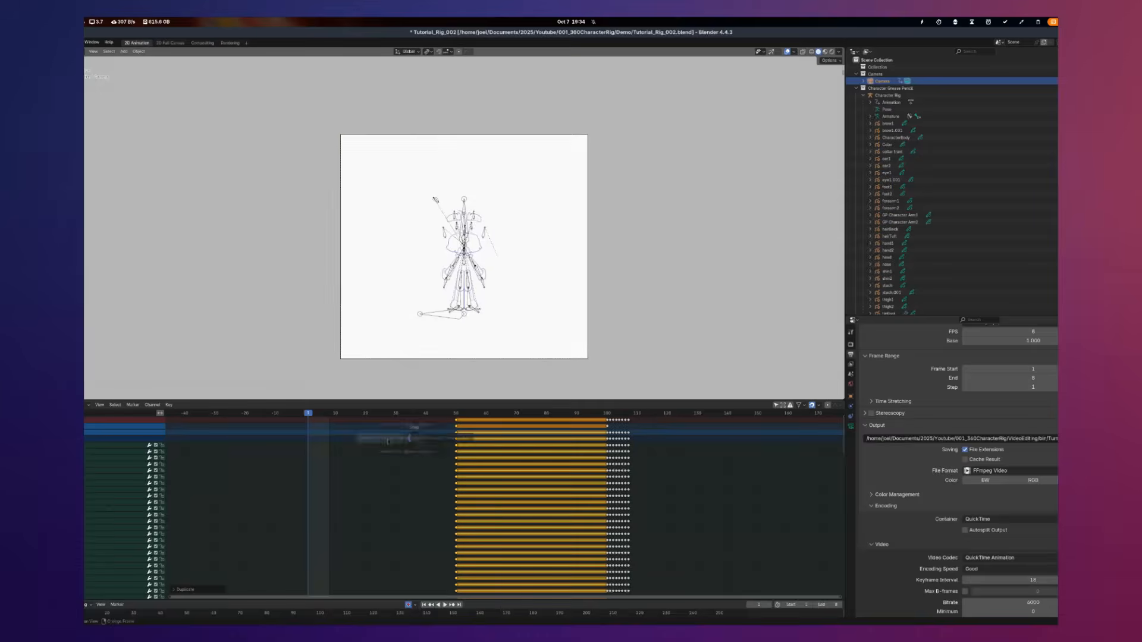
{"action": "left_click", "coordinate": [383, 439]}
{"action": "scroll", "coordinate": [302, 444], "scroll_direction": "up", "scroll_amount": 6}
{"action": "left_click", "coordinate": [444, 455]}
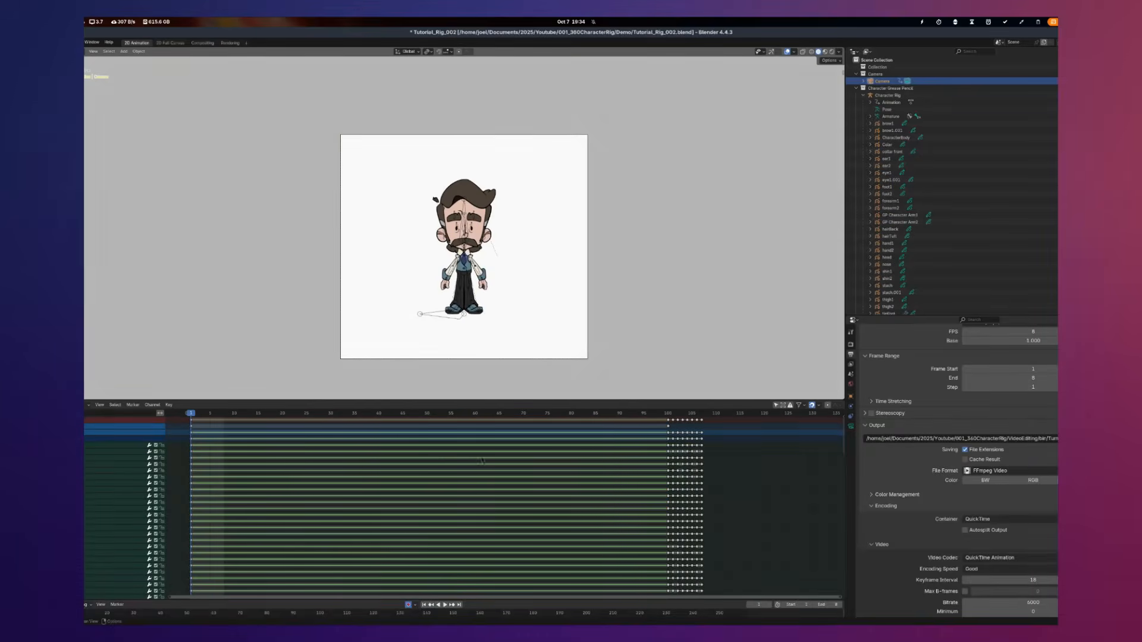
{"action": "scroll", "coordinate": [445, 459], "scroll_direction": "up", "scroll_amount": 3, "text": "ctrl"}
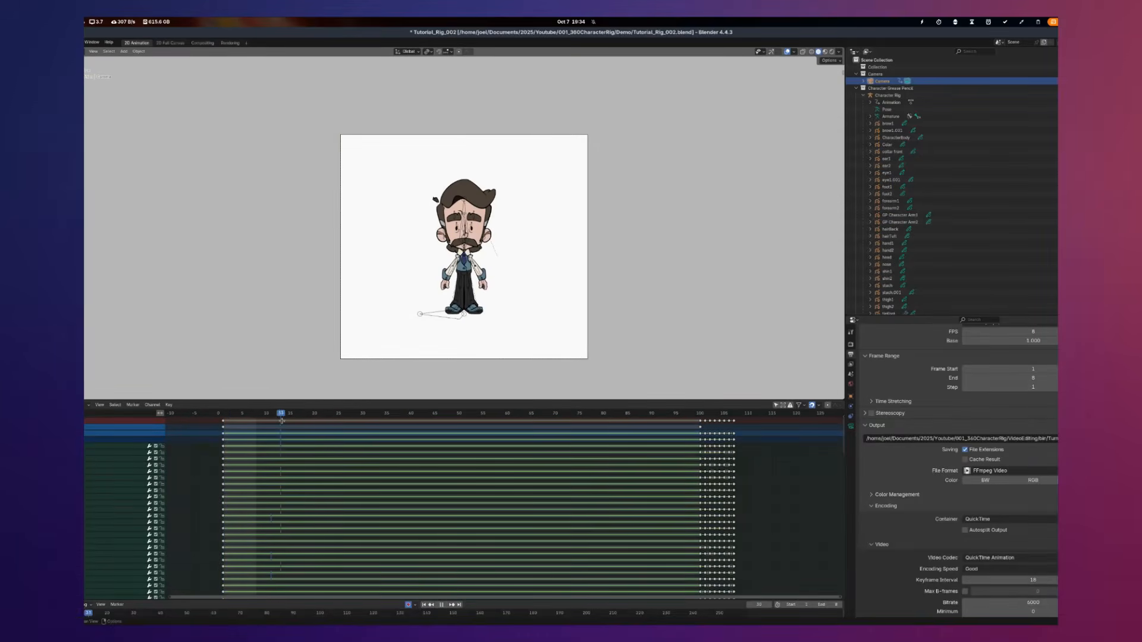
{"action": "left_click_drag", "start_coordinate": [656, 440], "coordinate": [626, 433]}
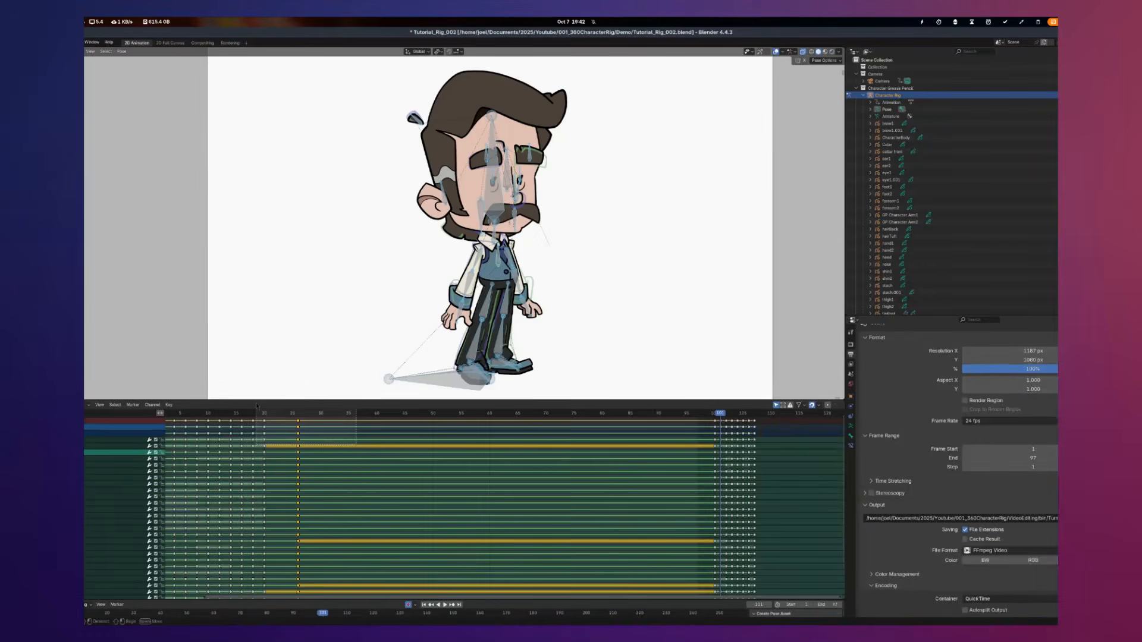
Select the bone keyframes around frame 26, go to that frame, and switch the Character Rig to Object Mode
{"action": "left_click", "coordinate": [320, 430]}
{"action": "key", "text": "space"}
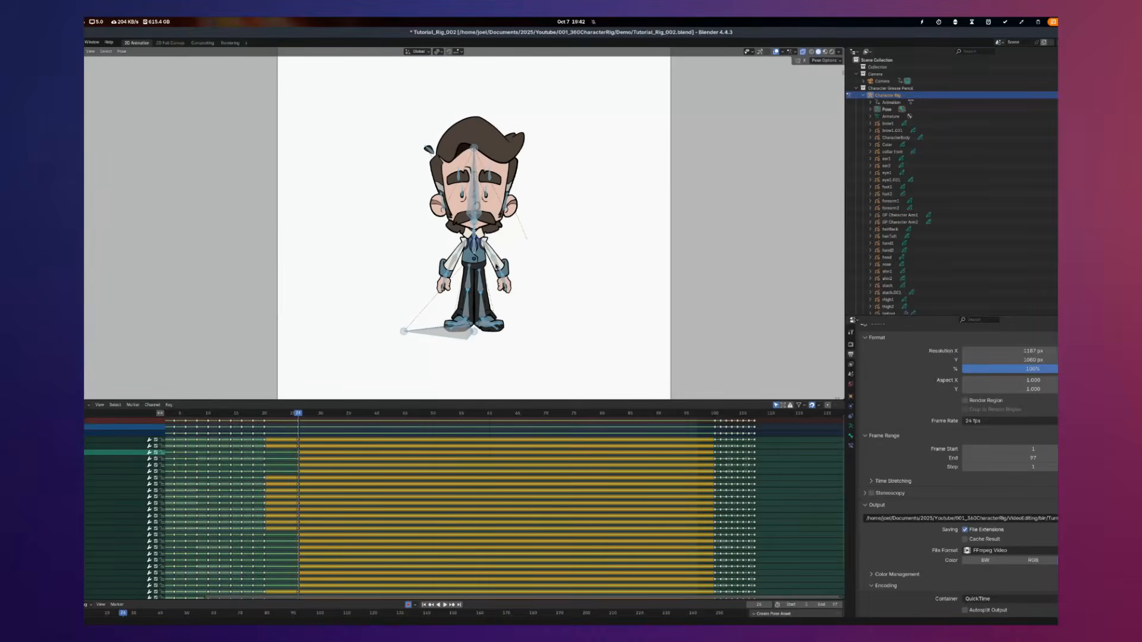
{"action": "key", "text": "ctrl+Tab"}
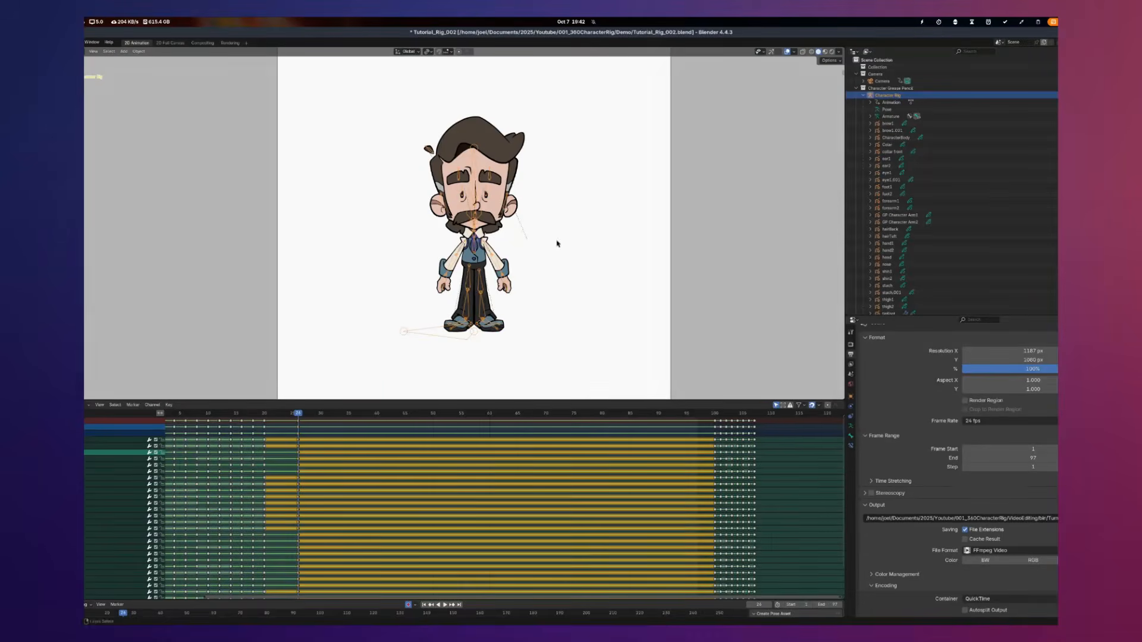
{"action": "key", "text": "ctrl+Tab"}
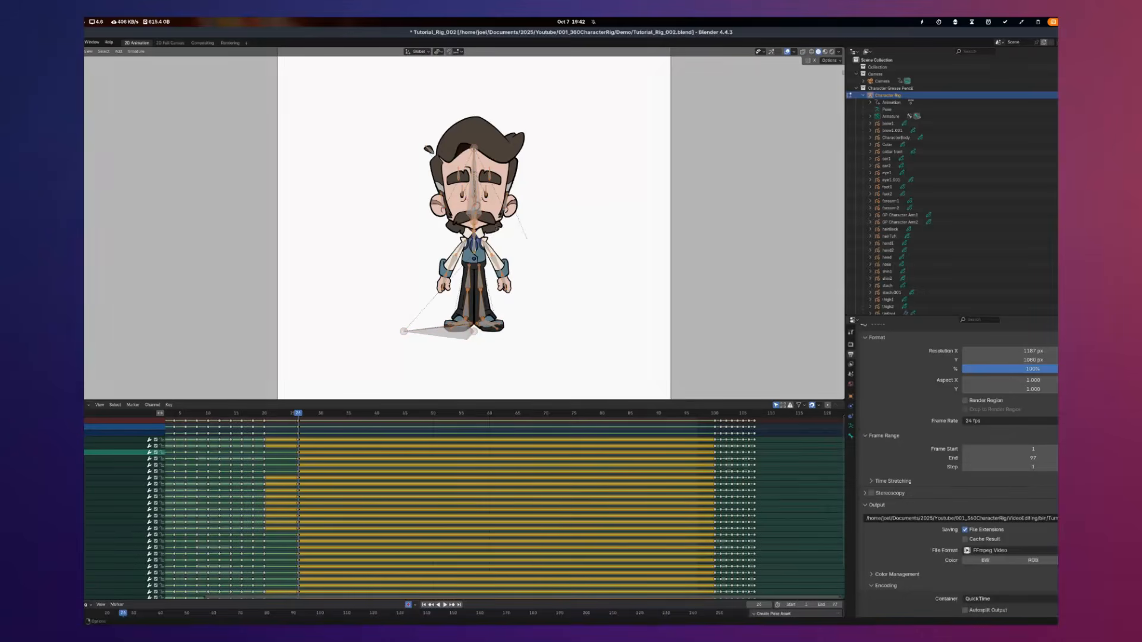
{"action": "key", "text": "ctrl+Tab"}
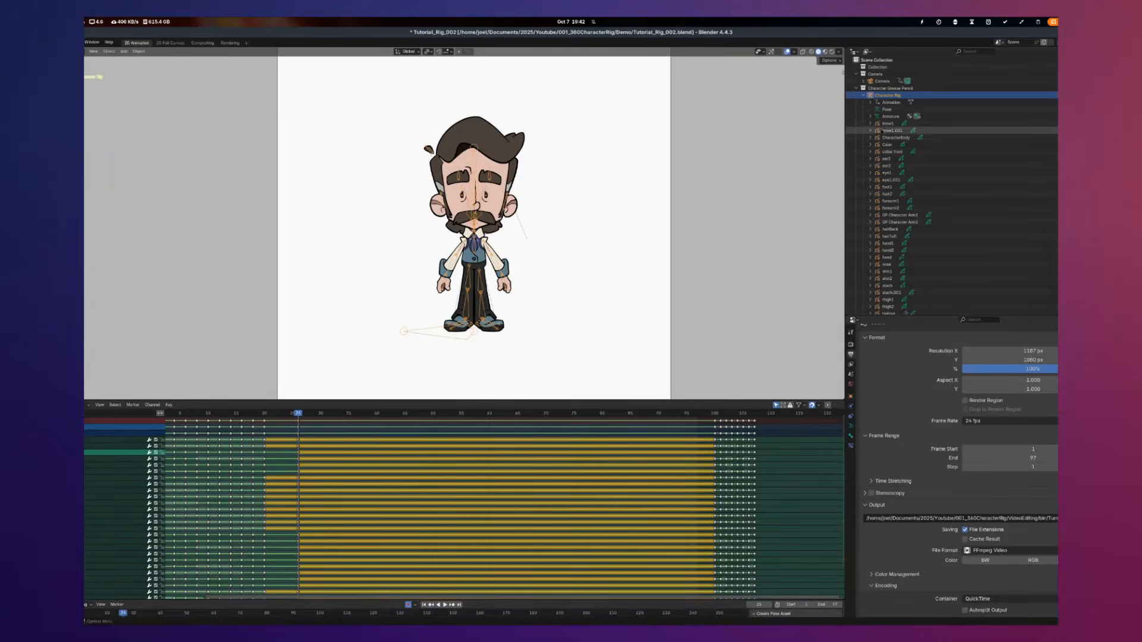
Select all the Grease Pencil parts under the rig, go to frame 101, add the Character Rig and enter Pose Mode
{"action": "left_click", "coordinate": [894, 123]}
{"action": "scroll", "coordinate": [894, 124], "scroll_direction": "down", "scroll_amount": 1}
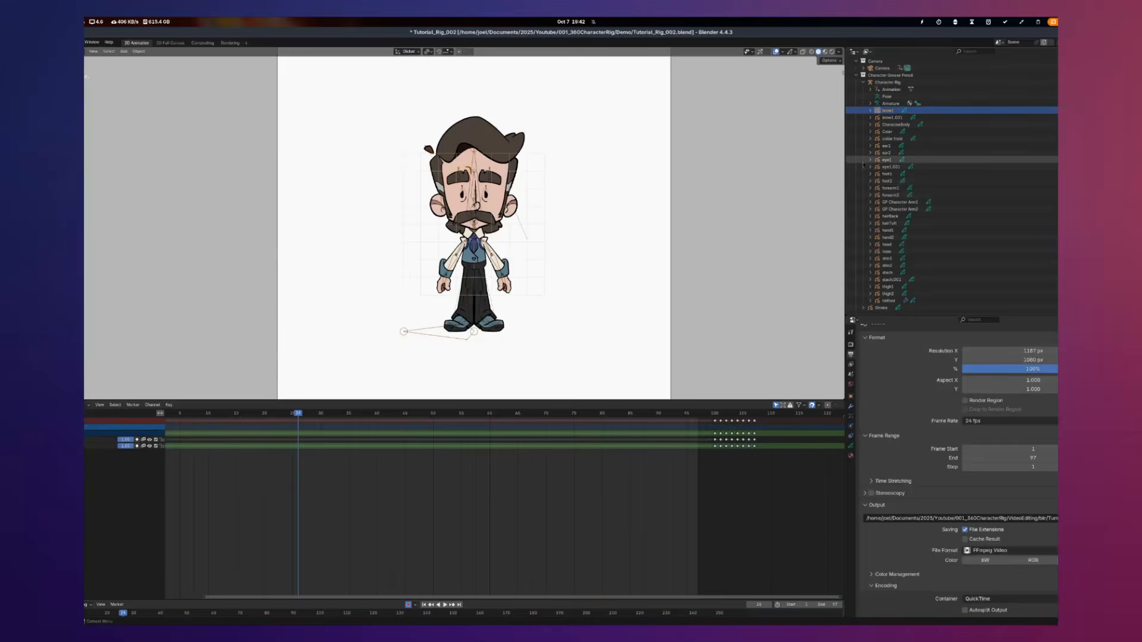
{"action": "left_click", "coordinate": [883, 308], "text": "shift"}
{"action": "left_click", "coordinate": [720, 412]}
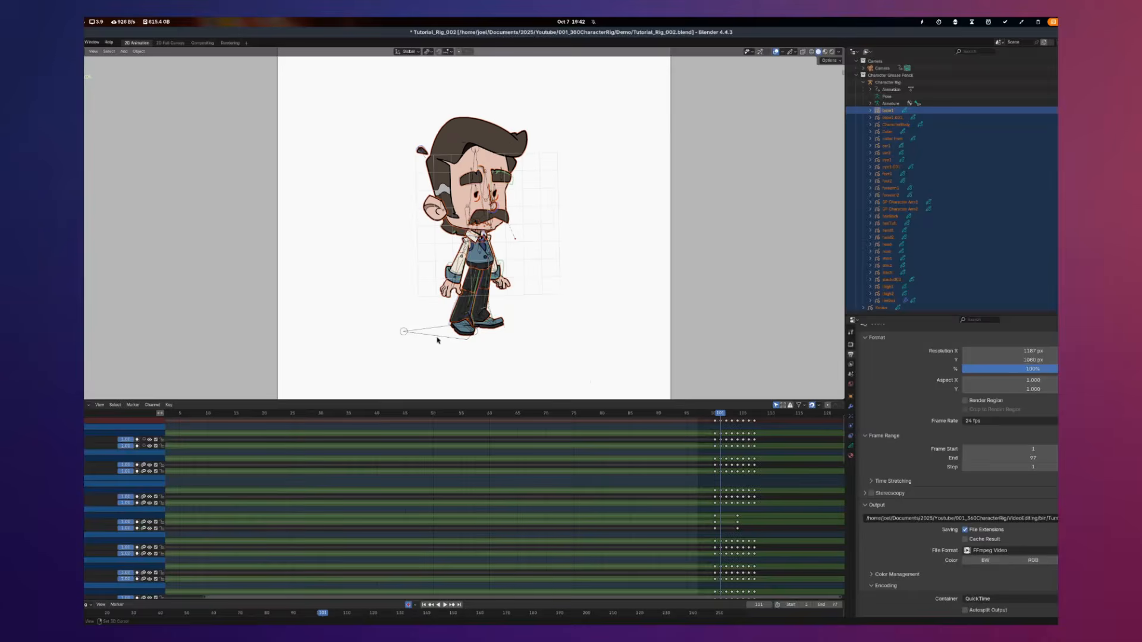
{"action": "left_click", "coordinate": [431, 334], "text": "shift"}
{"action": "key", "text": "ctrl+Tab"}
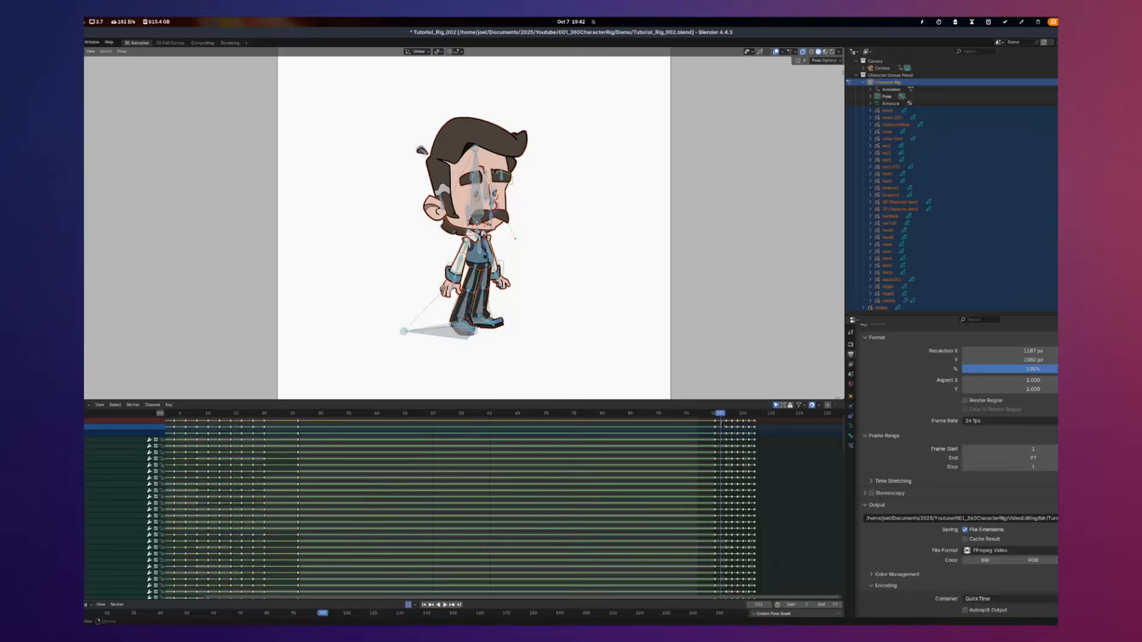
Try duplicating the frame 101 keyframes to frame 26 while the rig is in Pose Mode
{"action": "key", "text": "alt+a"}
{"action": "left_click", "coordinate": [721, 421]}
{"action": "key", "text": "shift+d"}
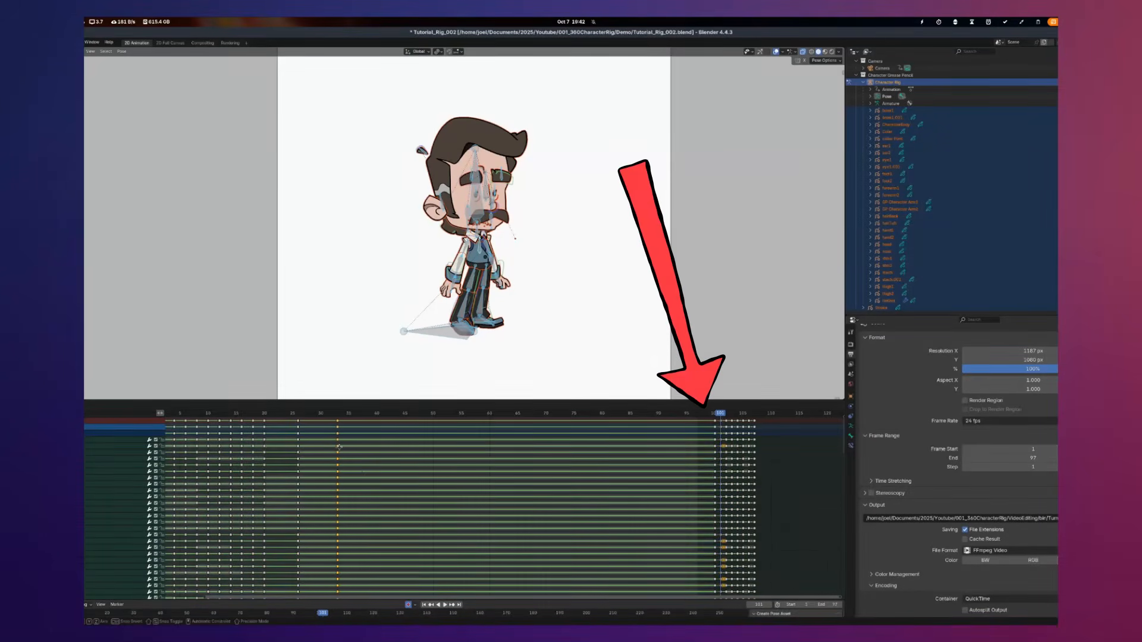
{"action": "left_click", "coordinate": [303, 446]}
{"action": "left_click_drag", "start_coordinate": [300, 415], "coordinate": [305, 415]}
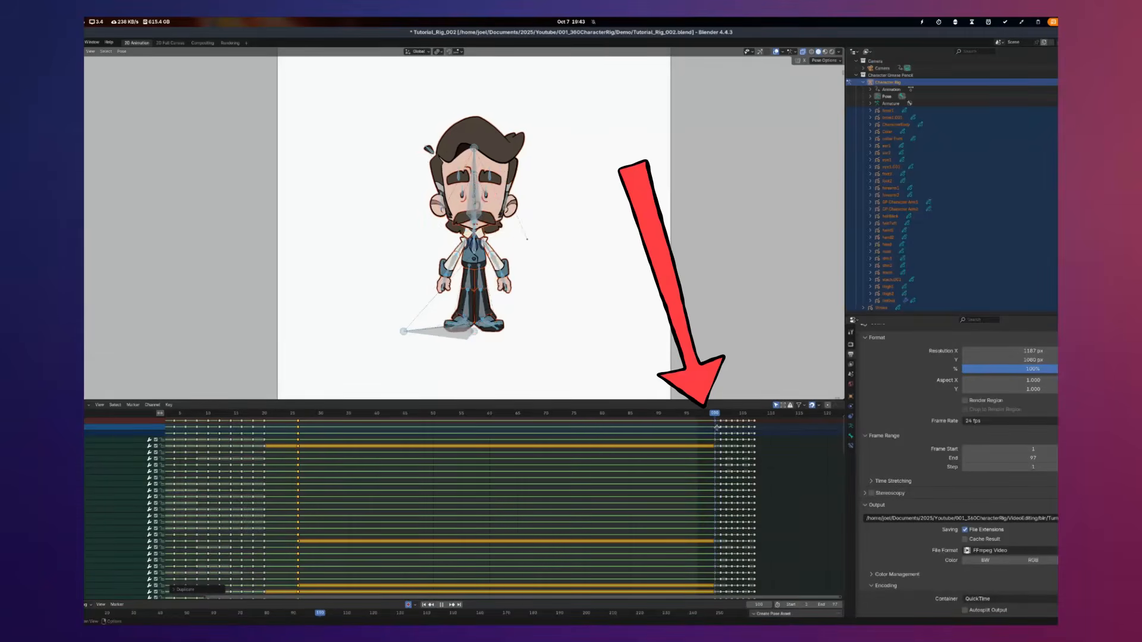
Copy the rig and Grease Pencil keyframes from frame 101 to frame 26, and focus on the Character Rig
{"action": "key", "text": "ctrl+z"}
{"action": "key", "text": "ctrl+shift+z"}
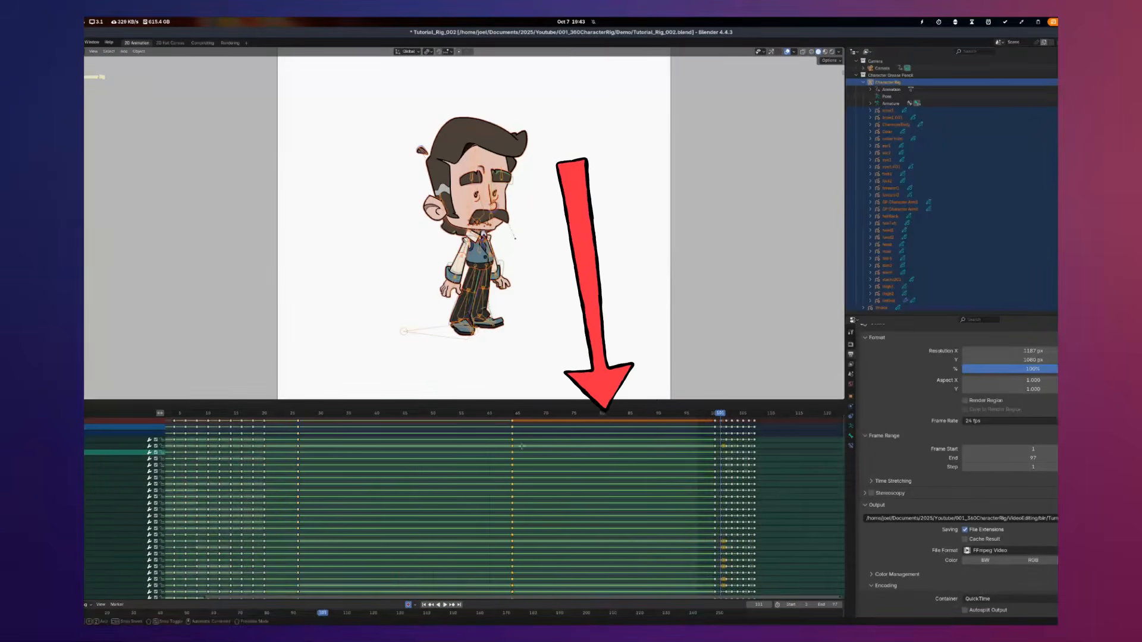
{"action": "left_click_drag", "start_coordinate": [296, 416], "coordinate": [298, 415]}
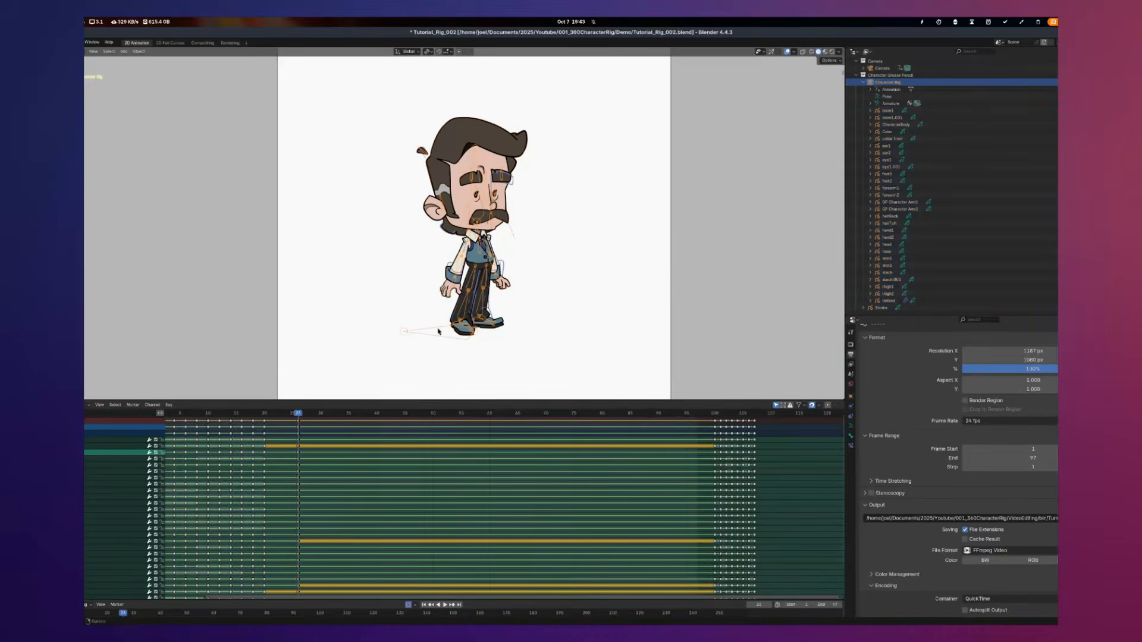
{"action": "left_click", "coordinate": [438, 332]}
{"action": "key", "text": "KP_Decimal"}
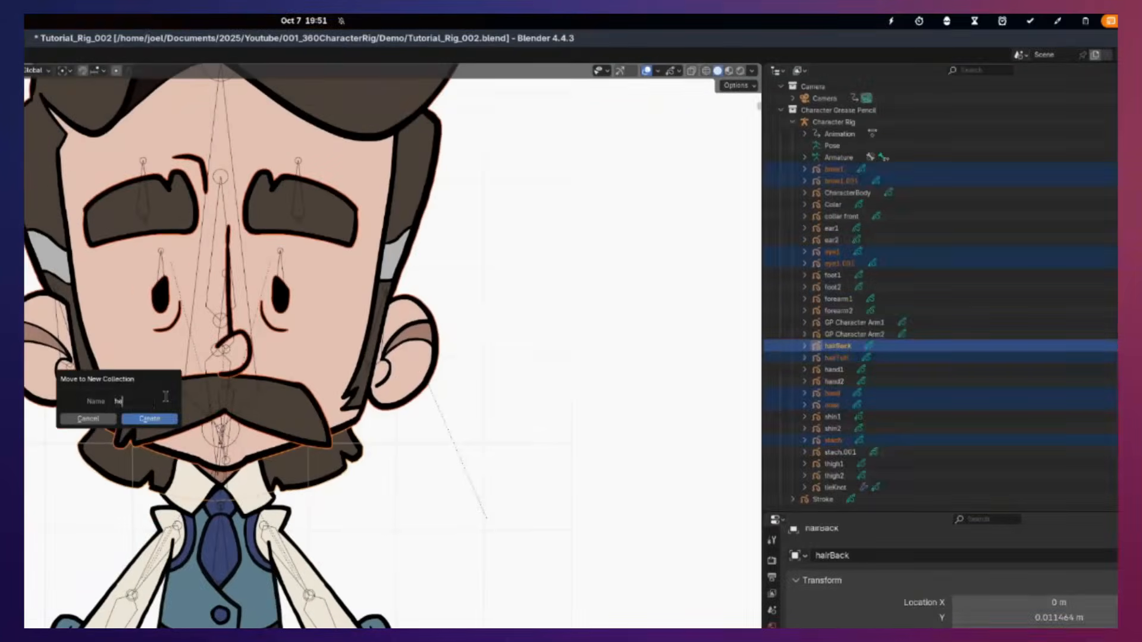
Sort the character's Grease Pencil parts into new collections named head, body, arm1, arm2, leg1 and leg2
{"action": "key", "text": "Return"}
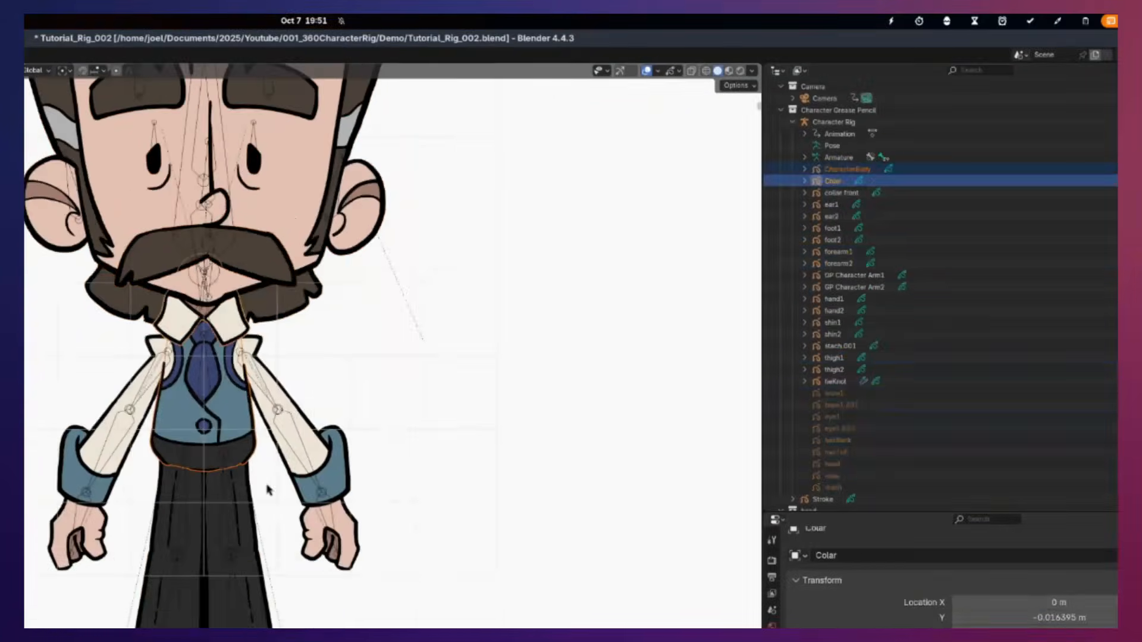
{"action": "key", "text": "m"}
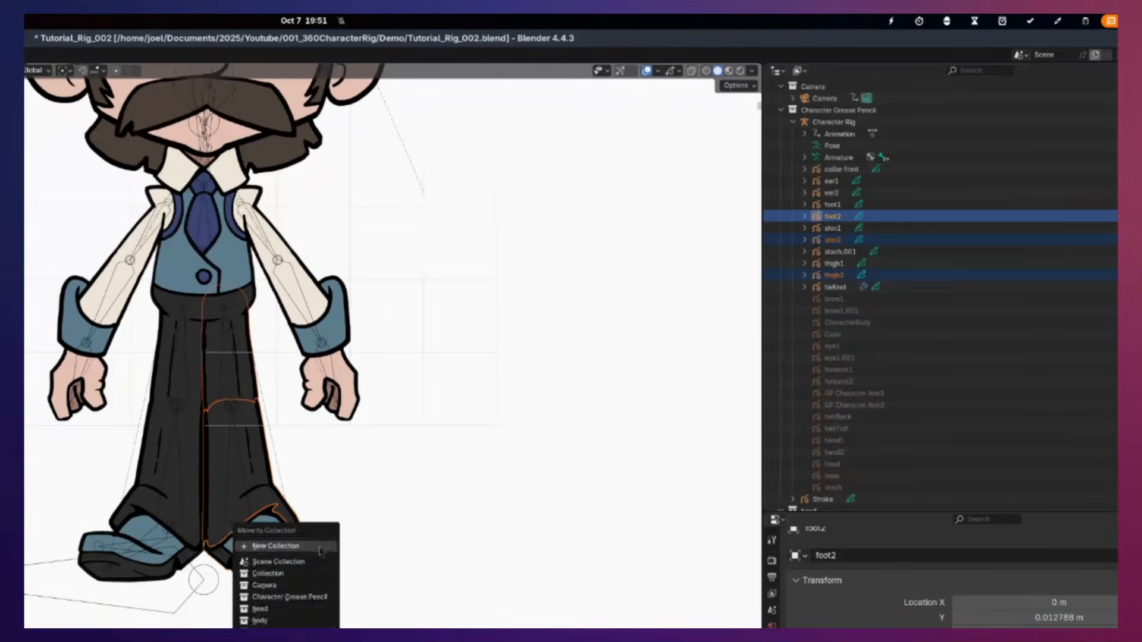
{"action": "left_click", "coordinate": [256, 542]}
{"action": "left_click", "coordinate": [153, 372]}
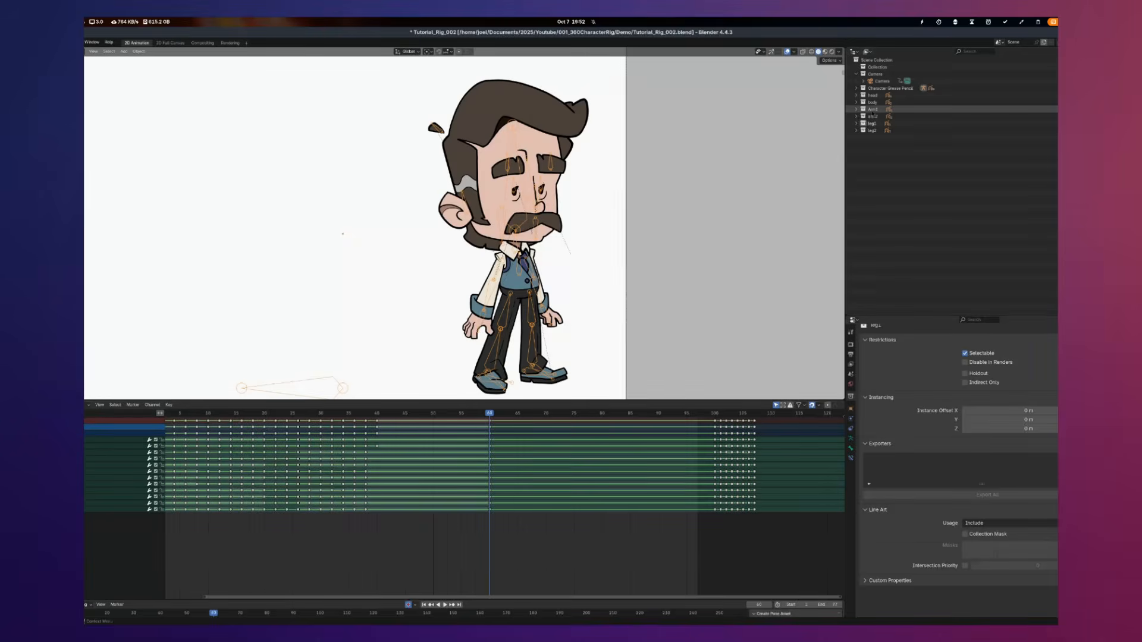
Select every part in the head collection together with the Character Rig, and switch the rig to Pose Mode
{"action": "left_click", "coordinate": [881, 102]}
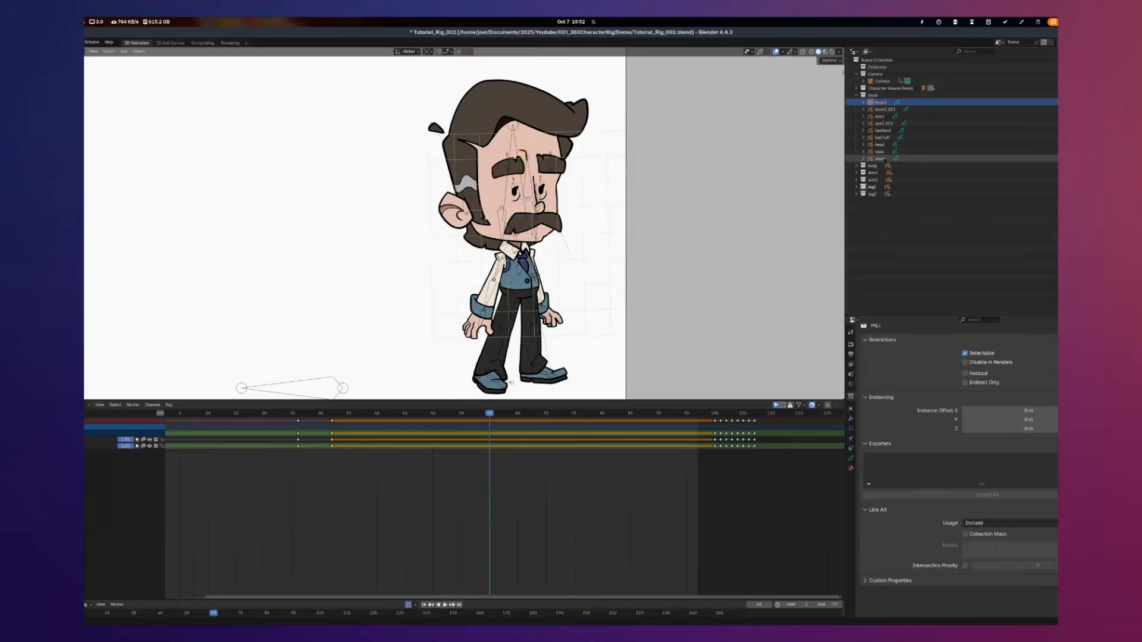
{"action": "left_click", "coordinate": [880, 159], "text": "shift"}
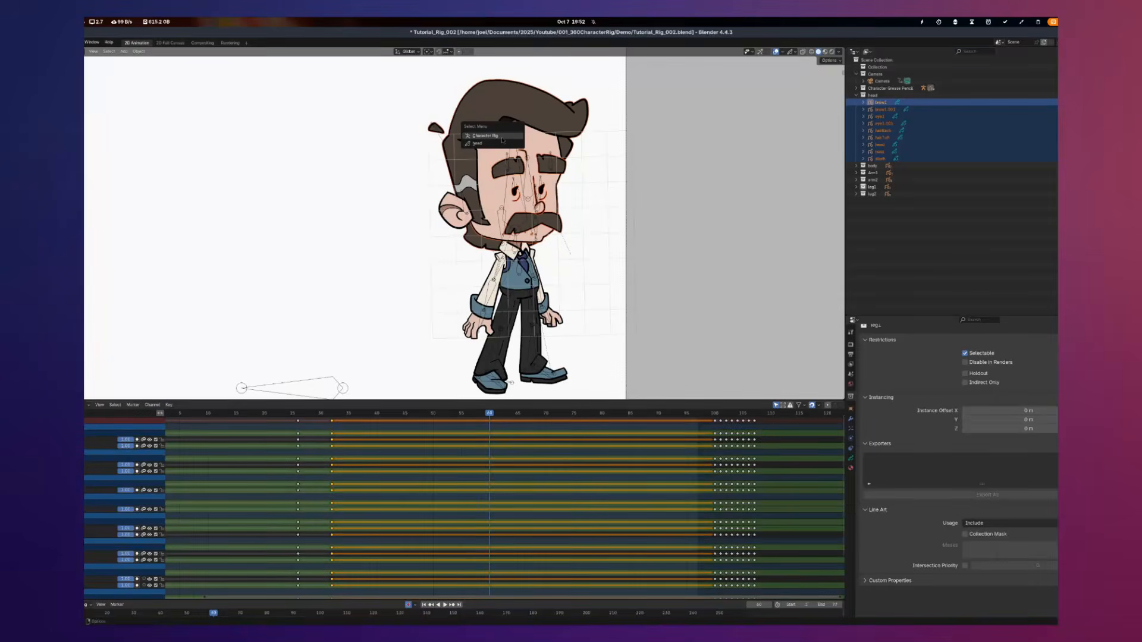
{"action": "left_click", "coordinate": [503, 136]}
{"action": "key", "text": "ctrl+Tab"}
{"action": "mouse_move", "coordinate": [532, 156]}
{"action": "left_mouse_down"}
{"action": "mouse_move", "coordinate": [543, 188]}
{"action": "mouse_move", "coordinate": [439, 128]}
{"action": "mouse_move", "coordinate": [463, 187]}
{"action": "mouse_move", "coordinate": [541, 179]}
{"action": "left_mouse_up"}
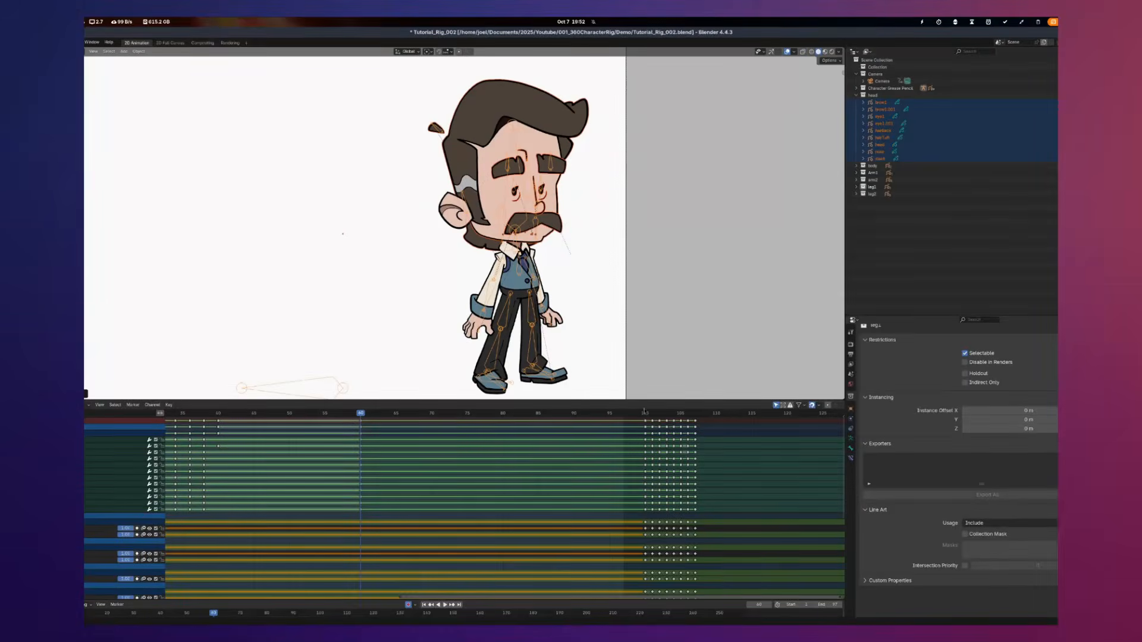
{"action": "key", "text": "space"}
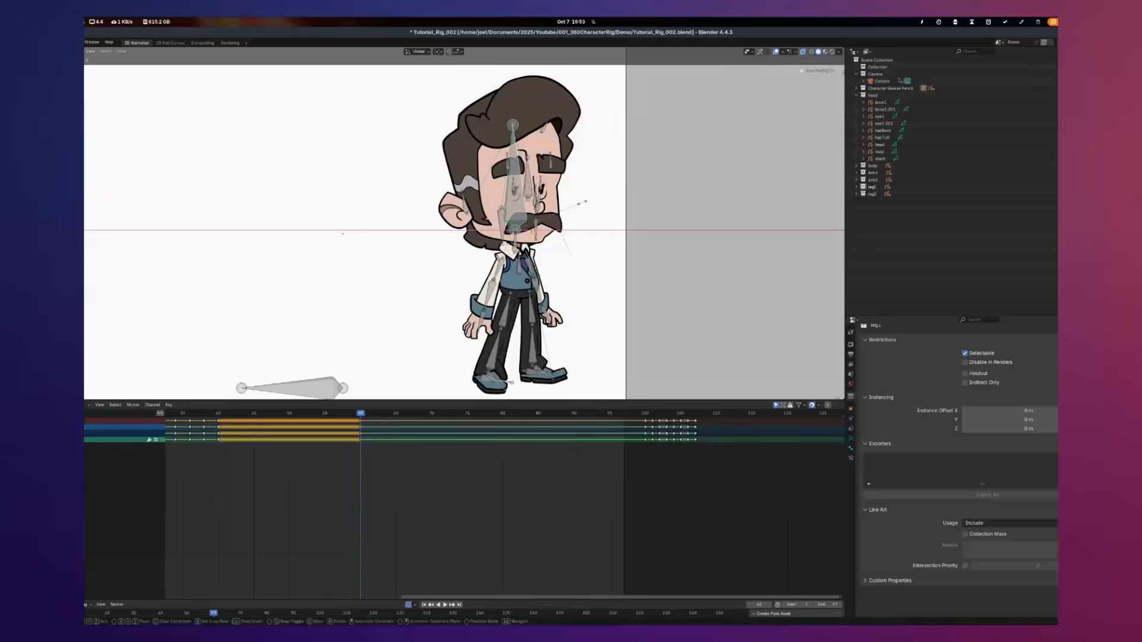
Mirror the head bone on frame 60 by scaling it -1 along X
{"action": "key", "text": "minus"}
{"action": "key", "text": "1"}
{"action": "key", "text": "Return"}
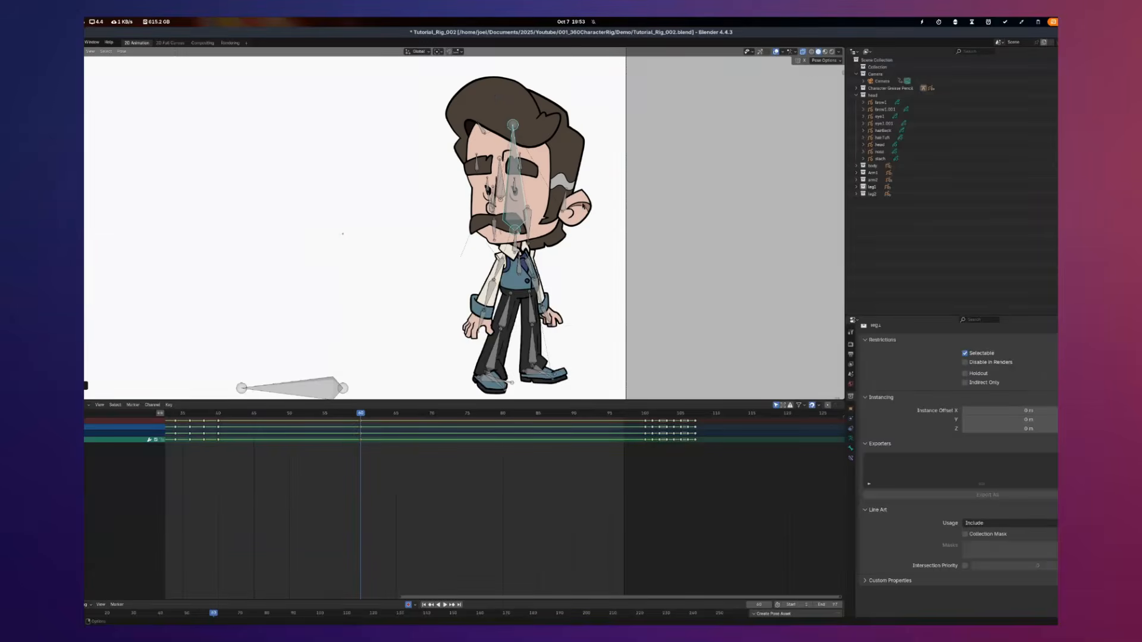
{"action": "key", "text": "s"}
{"action": "key", "text": "x"}
{"action": "key", "text": "minus"}
{"action": "key", "text": "1"}
{"action": "key", "text": "Return"}
Compare the mirrored head on frame 60 with the pose on frame 59, selecting all bones
{"action": "key", "text": "Left"}
{"action": "key", "text": "Right"}
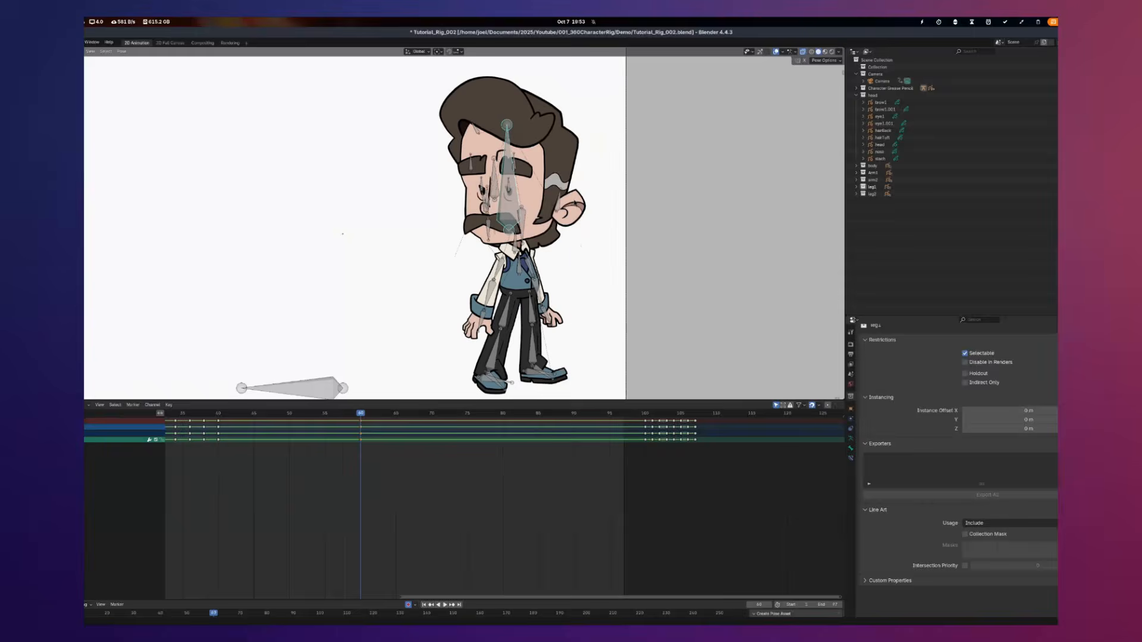
{"action": "middle_click_drag", "start_coordinate": [606, 214], "coordinate": [626, 214], "text": "shift"}
{"action": "key", "text": "Left"}
{"action": "key", "text": "a"}
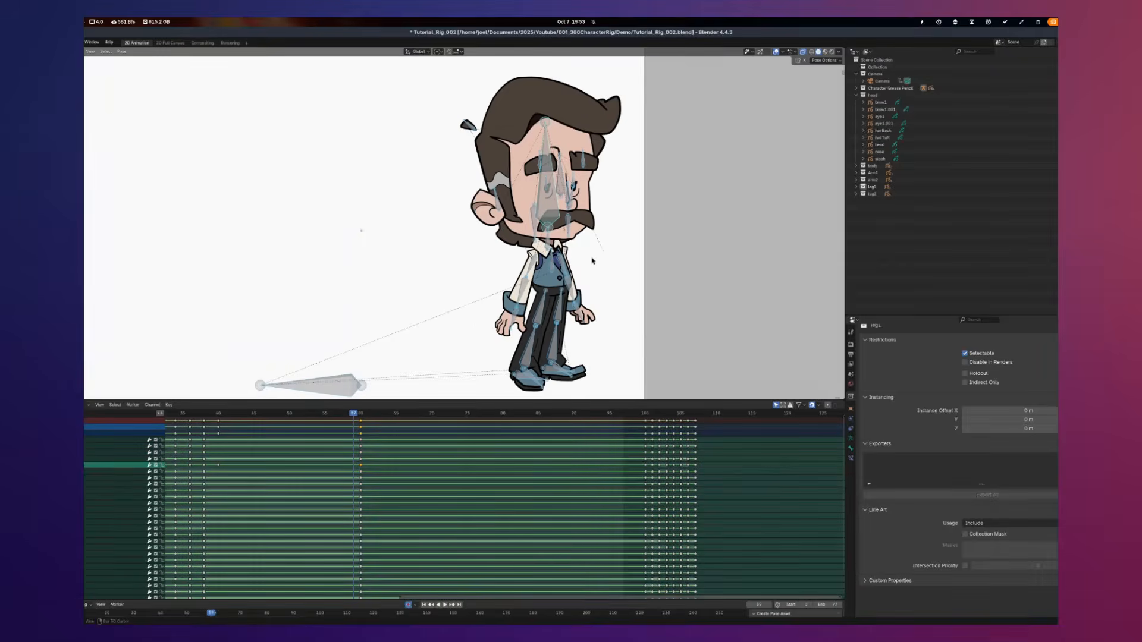
{"action": "middle_click_drag", "start_coordinate": [609, 262], "coordinate": [629, 261], "text": "shift"}
{"action": "key", "text": "Right"}
{"action": "left_click", "coordinate": [553, 202]}
Move the body bone on frame 56 to pose the character in a crouch with bent knees
{"action": "scroll", "coordinate": [559, 369], "scroll_direction": "up", "scroll_amount": 3}
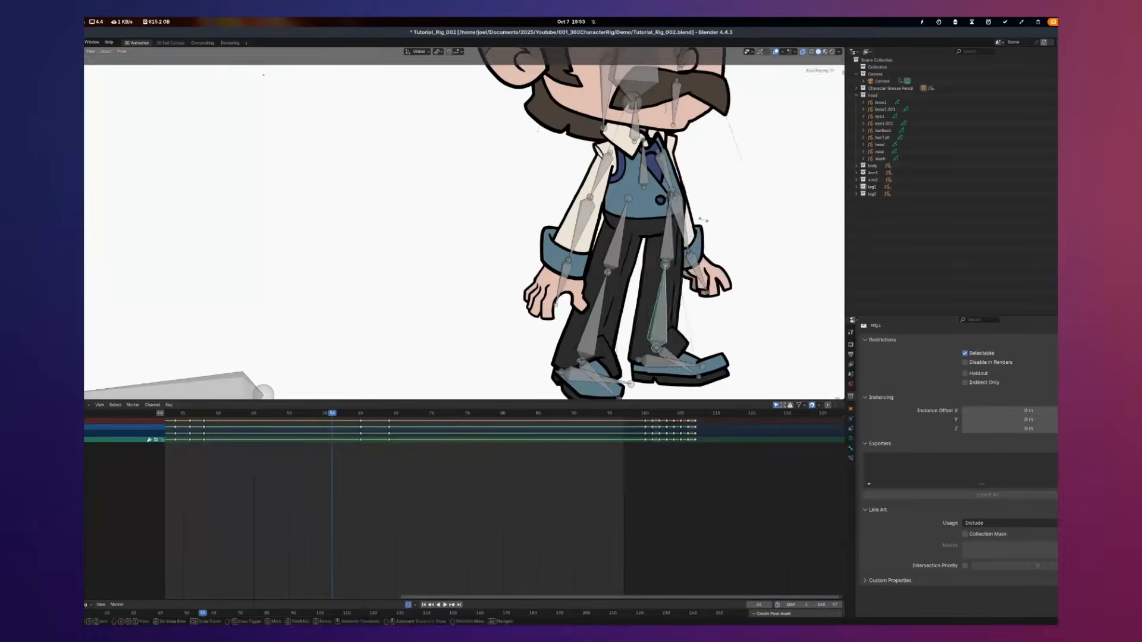
{"action": "scroll", "coordinate": [571, 238], "scroll_direction": "down", "scroll_amount": 2}
{"action": "scroll", "coordinate": [571, 196], "scroll_direction": "up", "scroll_amount": 2}
{"action": "key", "text": "g"}
{"action": "left_click", "coordinate": [623, 162]}
{"action": "scroll", "coordinate": [617, 224], "scroll_direction": "down", "scroll_amount": 3}
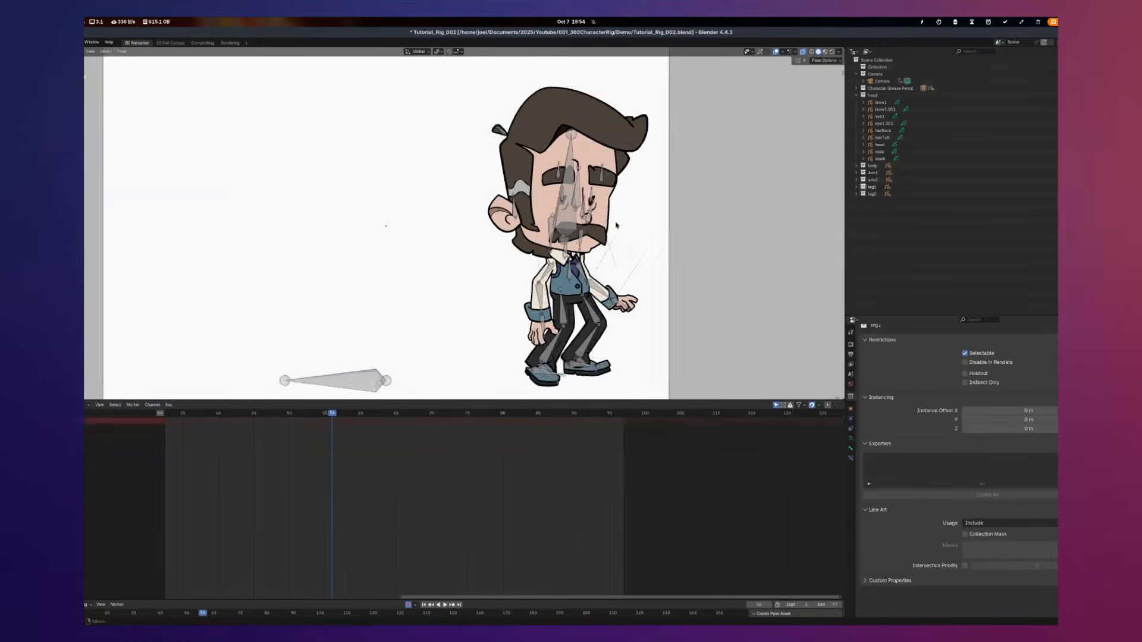
Check the poses around frames 52 to 56, and reposition the back leg's foot on frame 52
{"action": "key", "text": "Left"}
{"action": "key", "text": "Left"}
{"action": "key", "text": "Left"}
{"action": "key", "text": "Left"}
{"action": "key", "text": "a"}
{"action": "scroll", "coordinate": [535, 238], "scroll_direction": "up", "scroll_amount": 3}
{"action": "key", "text": "Right"}
{"action": "key", "text": "Right"}
{"action": "key", "text": "Right"}
{"action": "key", "text": "Left"}
{"action": "key", "text": "Left"}
{"action": "key", "text": "Left"}
{"action": "key", "text": "Left"}
{"action": "key", "text": "g"}
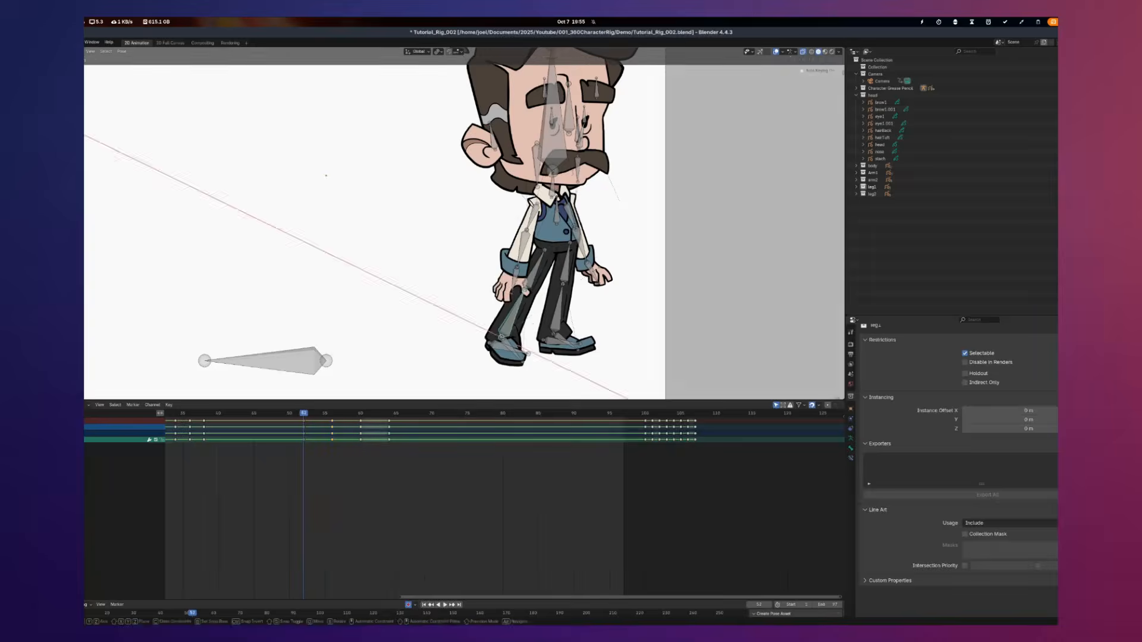
{"action": "middle_click_drag", "start_coordinate": [550, 238], "coordinate": [562, 289], "text": "shift"}
{"action": "scroll", "coordinate": [474, 248], "scroll_direction": "down", "scroll_amount": 3}
Examine the turn frame by frame from frame 45 to frame 58 with all bones selected
{"action": "key", "text": "a"}
{"action": "key", "text": "Left"}
{"action": "key", "text": "Left"}
{"action": "key", "text": "Left"}
{"action": "key", "text": "Left"}
{"action": "key", "text": "Left"}
{"action": "key", "text": "Left"}
{"action": "key", "text": "Left"}
{"action": "key", "text": "Right"}
{"action": "key", "text": "Right"}
{"action": "key", "text": "Right"}
{"action": "key", "text": "Right"}
{"action": "key", "text": "Right"}
{"action": "key", "text": "Right"}
{"action": "key", "text": "Right"}
{"action": "key", "text": "Right"}
{"action": "key", "text": "Right"}
{"action": "key", "text": "Right"}
{"action": "key", "text": "Right"}
{"action": "key", "text": "Right"}
{"action": "key", "text": "Right"}
Create a breakdown pose for all bones on frame 58, go to frame 62 and clear the selection
{"action": "key", "text": "shift+e"}
{"action": "left_click", "coordinate": [504, 336]}
{"action": "key", "text": "Right"}
{"action": "key", "text": "Right"}
{"action": "key", "text": "Right"}
{"action": "key", "text": "Right"}
{"action": "key", "text": "alt+a"}
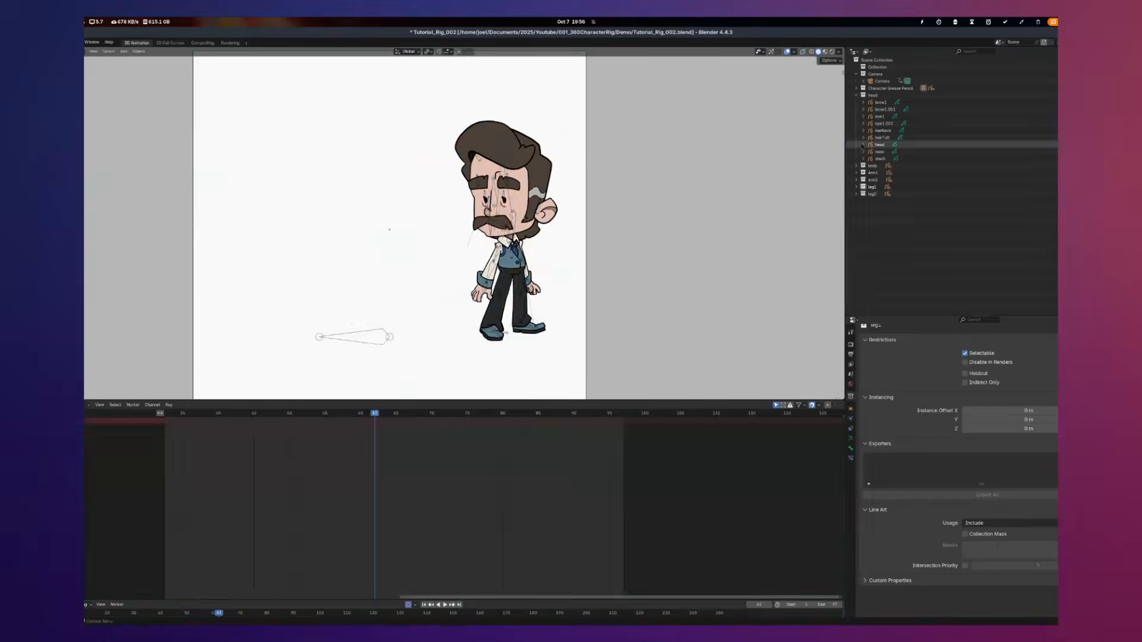
Review the turn's in-between poses frame by frame with the whole rig selected, and play it in a full-screen viewport
{"action": "key", "text": "a"}
{"action": "key", "text": "Left"}
{"action": "key", "text": "Left"}
{"action": "key", "text": "Left"}
{"action": "key", "text": "Left"}
{"action": "key", "text": "Left"}
{"action": "key", "text": "Left"}
{"action": "key", "text": "Left"}
{"action": "key", "text": "Left"}
{"action": "key", "text": "Left"}
{"action": "key", "text": "Left"}
{"action": "key", "text": "Left"}
{"action": "scroll", "coordinate": [485, 314], "scroll_direction": "up", "scroll_amount": 3}
{"action": "left_click", "coordinate": [601, 237]}
{"action": "key", "text": "Right"}
{"action": "key", "text": "Right"}
{"action": "key", "text": "Right"}
{"action": "key", "text": "Right"}
{"action": "key", "text": "Right"}
{"action": "key", "text": "Right"}
{"action": "key", "text": "Right"}
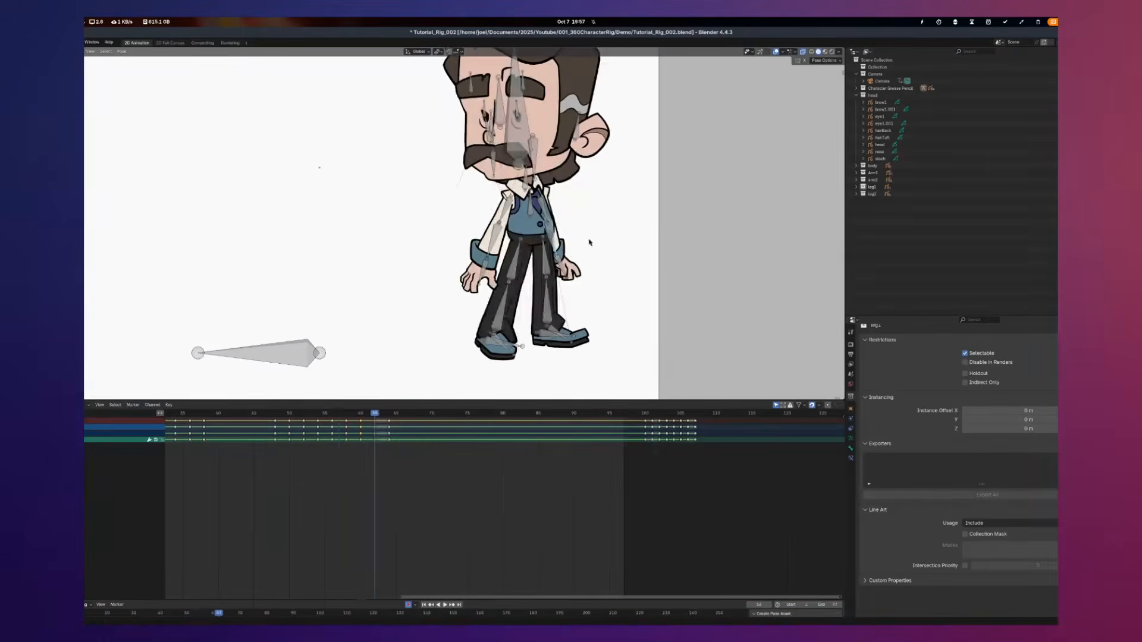
{"action": "key", "text": "ctrl+alt+space"}
{"action": "key", "text": "space"}
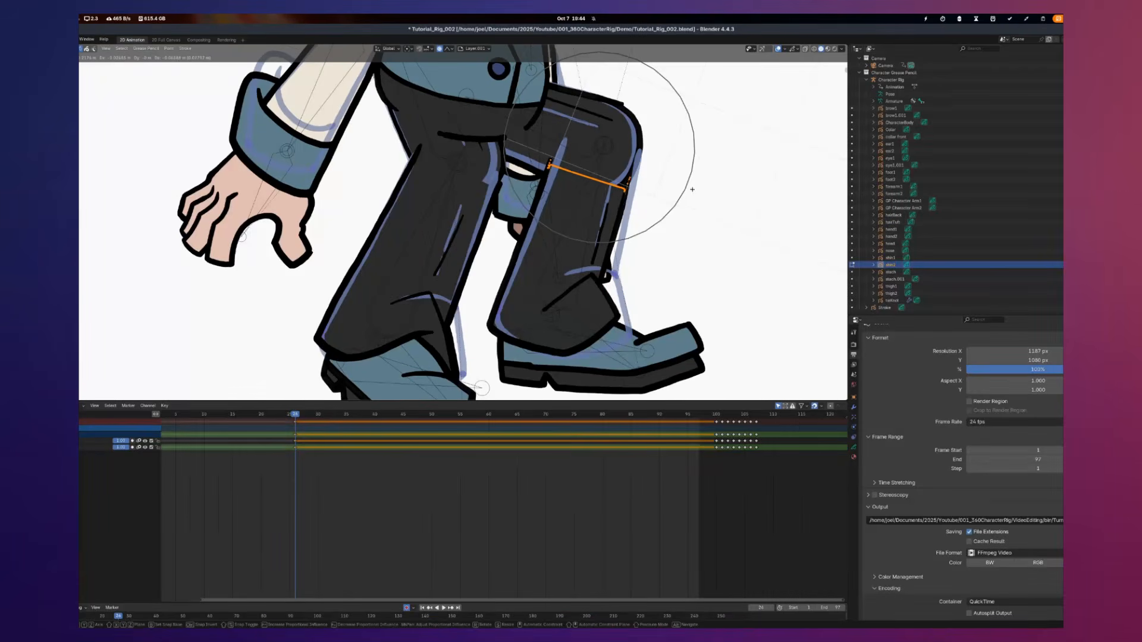
Pull the upper edge of the back leg's shin down below the knee with proportional editing
{"action": "scroll", "coordinate": [690, 194], "scroll_direction": "down", "scroll_amount": 2}
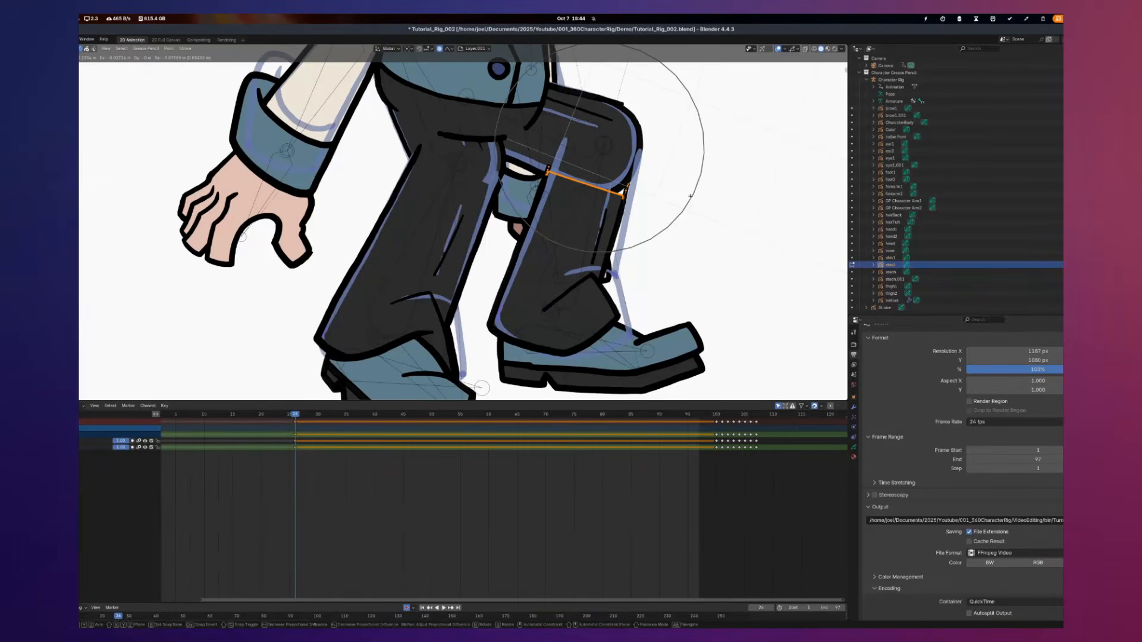
{"action": "left_click", "coordinate": [690, 193]}
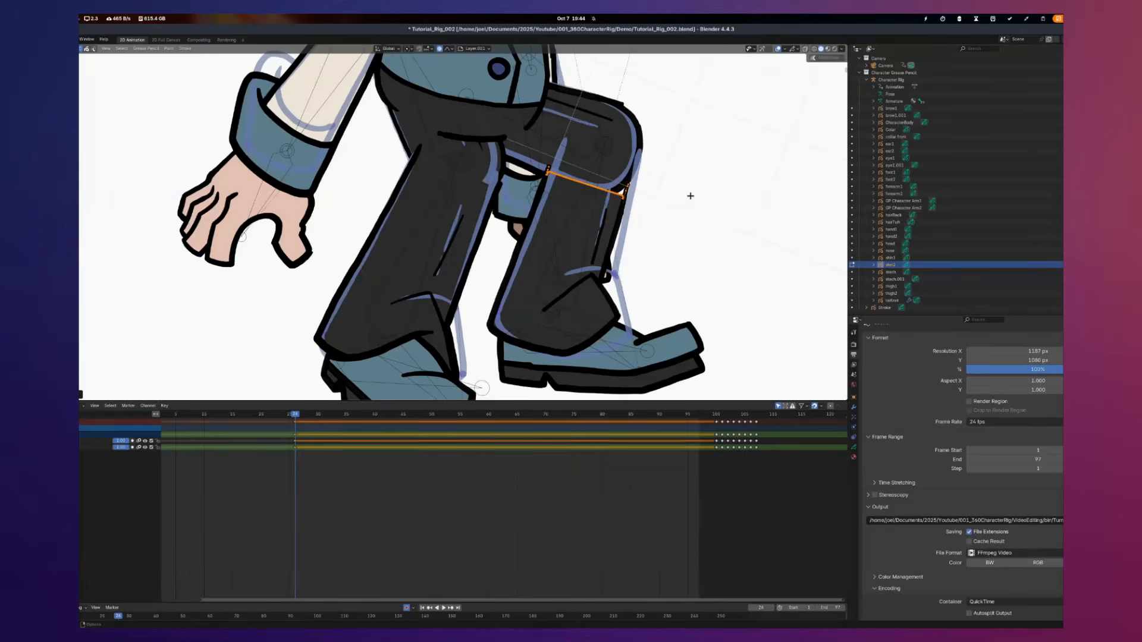
{"action": "left_click", "coordinate": [587, 130]}
{"action": "key", "text": "ctrl+Tab"}
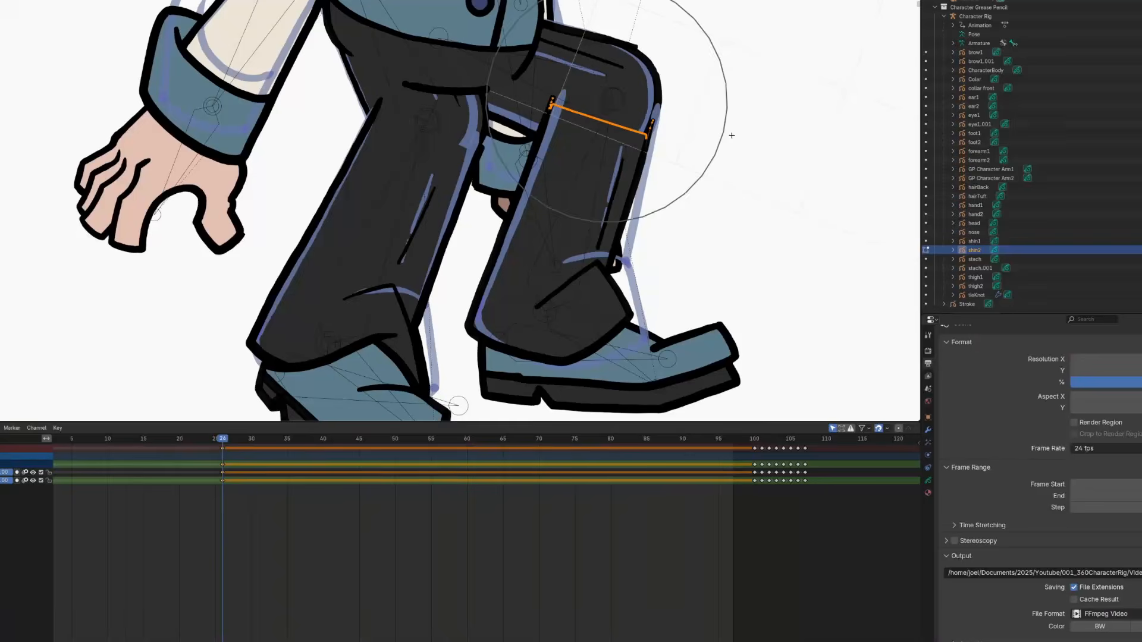
{"action": "scroll", "coordinate": [722, 161], "scroll_direction": "down", "scroll_amount": 1}
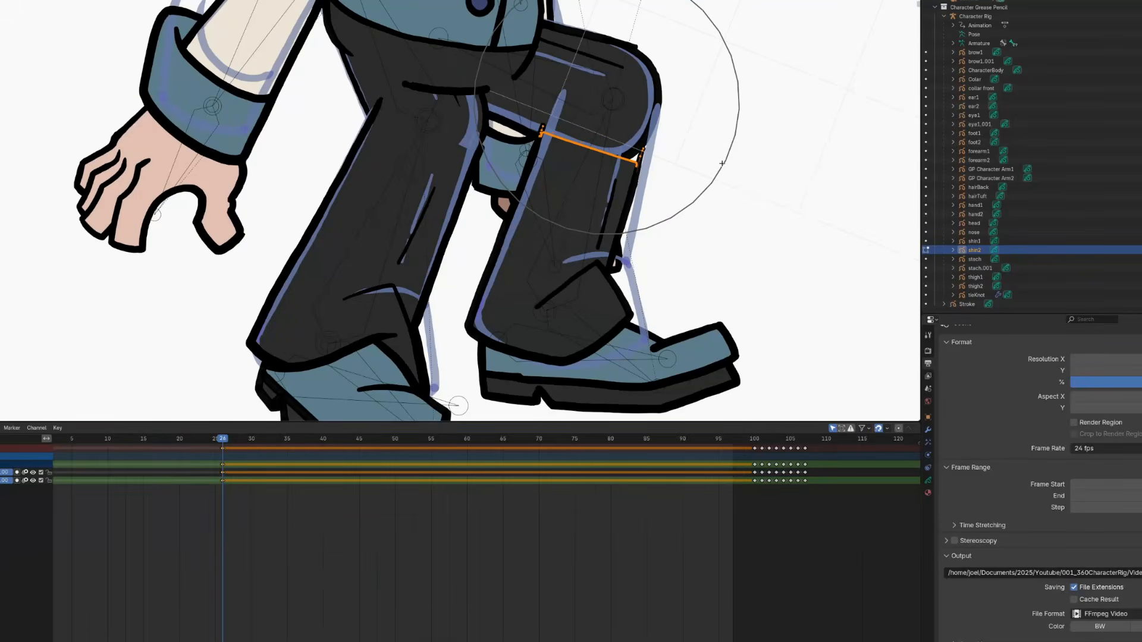
{"action": "left_click", "coordinate": [722, 163]}
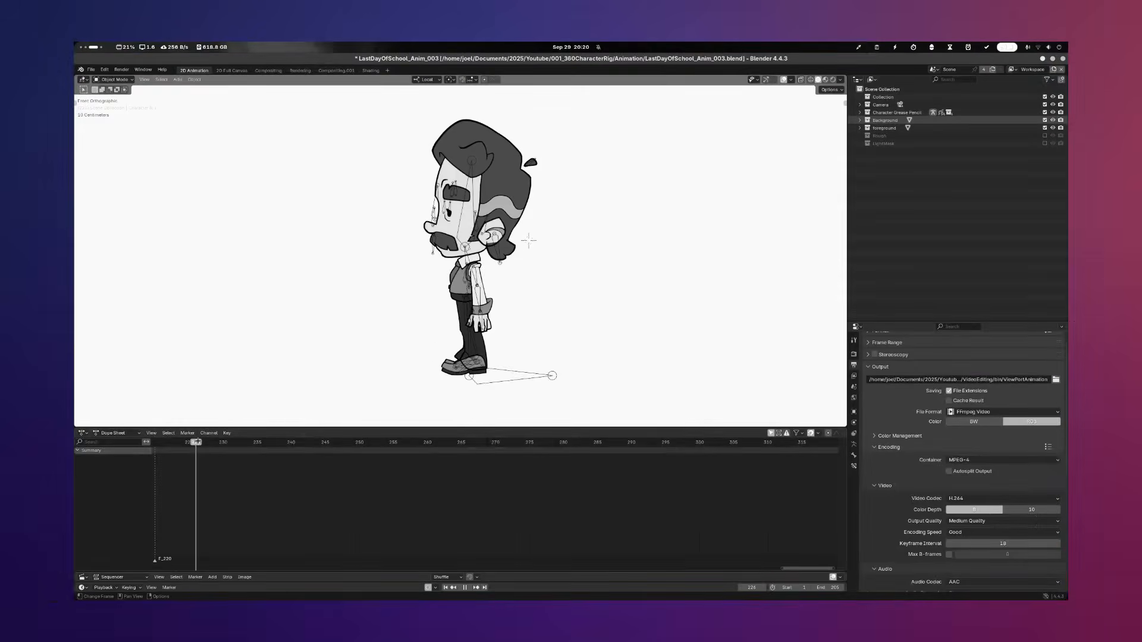
Examine the finished character turn by scrubbing through its frames in the maximized viewport
{"action": "left_click_drag", "start_coordinate": [203, 441], "coordinate": [158, 439]}
{"action": "key", "text": "ctrl+space"}
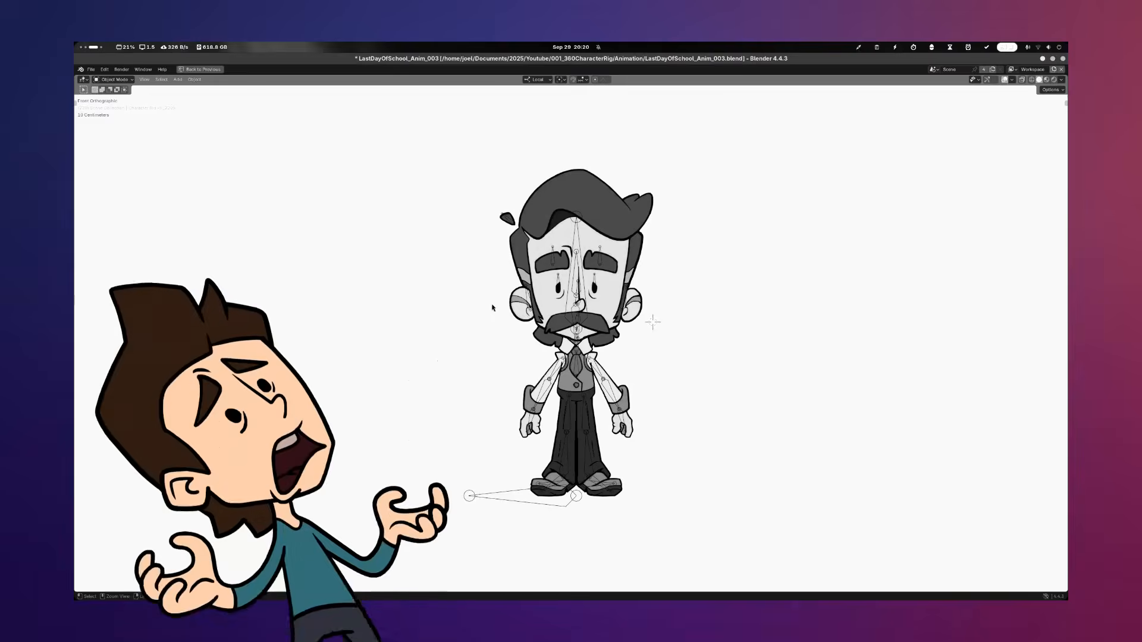
{"action": "middle_click_drag", "start_coordinate": [469, 403], "coordinate": [502, 408], "text": "alt"}
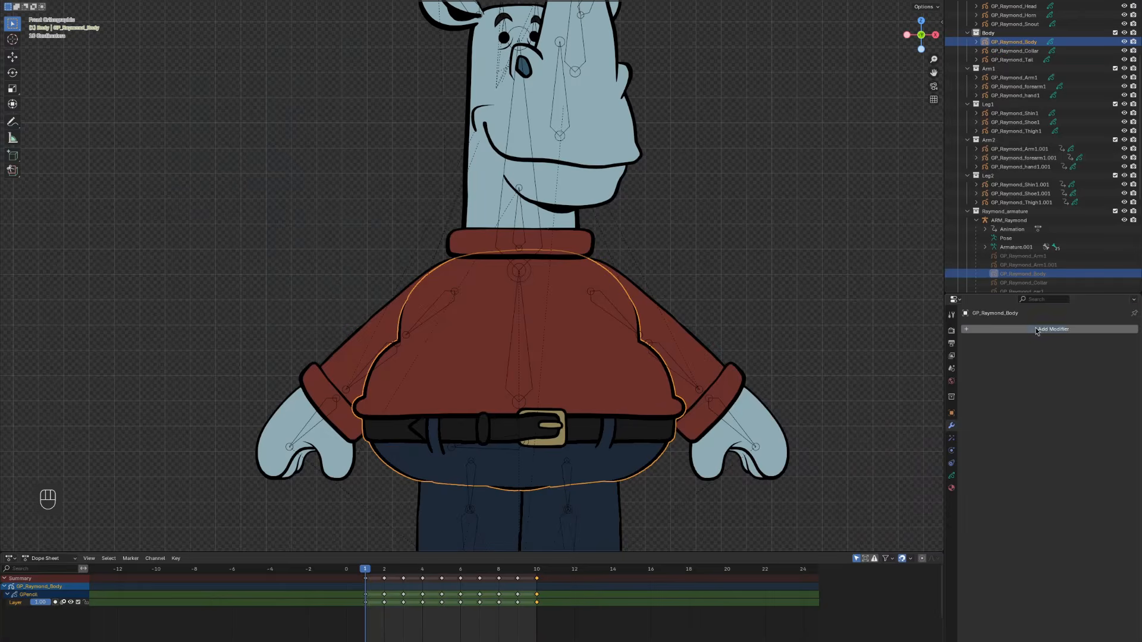
Add a Time Offset modifier to GP_Raymond_Body and set its mode to Fixed Frame
{"action": "left_click", "coordinate": [1032, 329]}
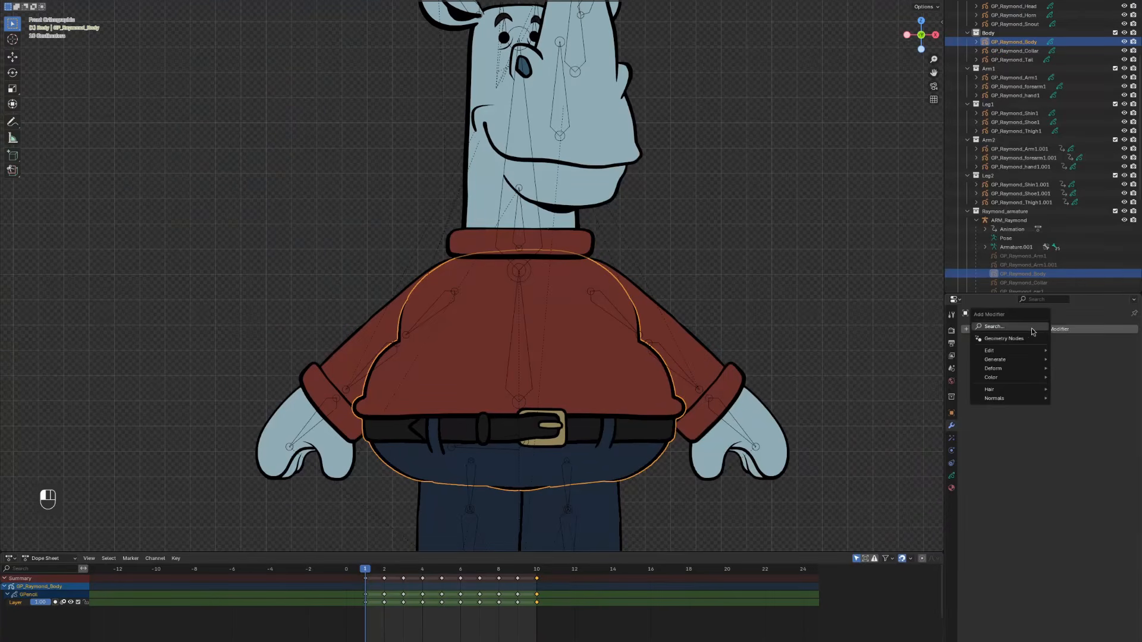
{"action": "left_click", "coordinate": [1024, 327]}
{"action": "type", "text": "time"}
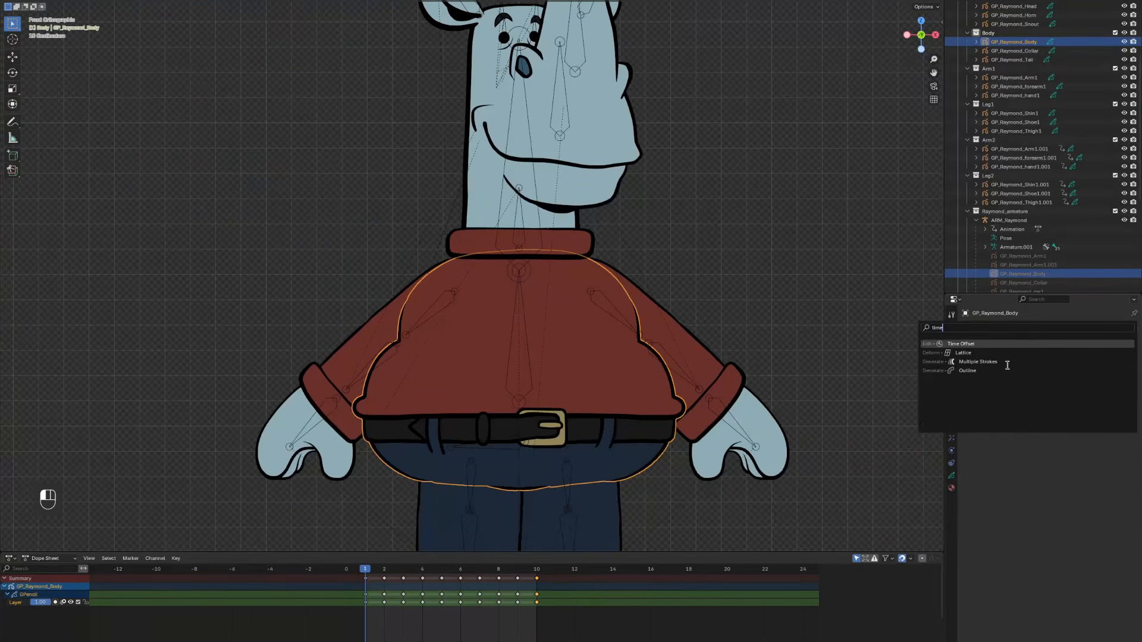
{"action": "key", "text": "Return"}
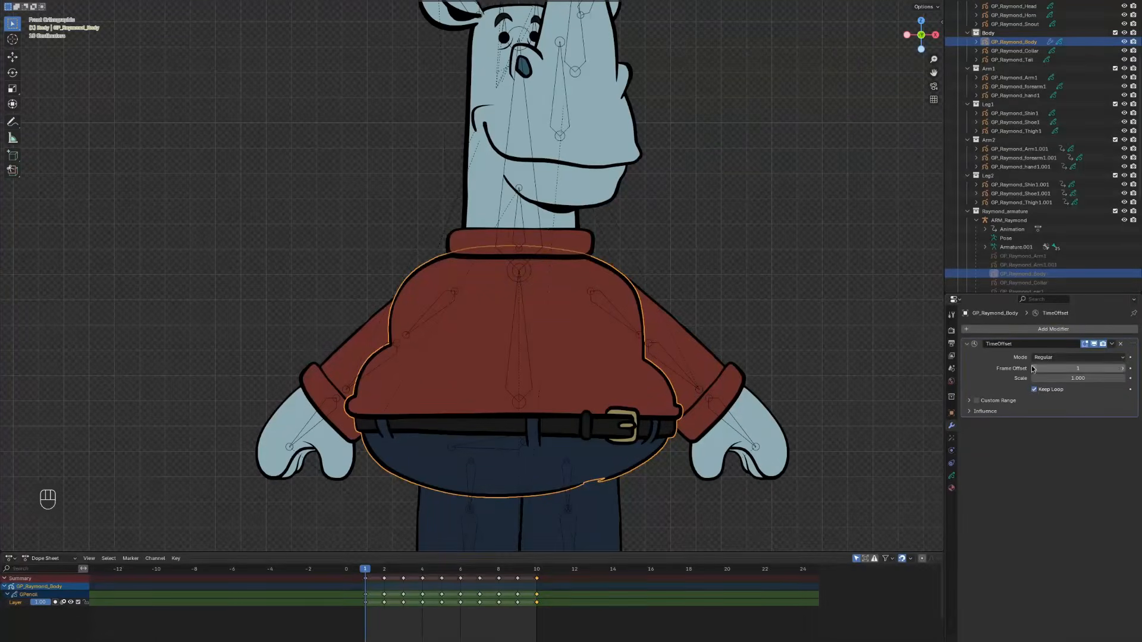
{"action": "left_click", "coordinate": [1043, 358]}
{"action": "left_click", "coordinate": [1053, 387]}
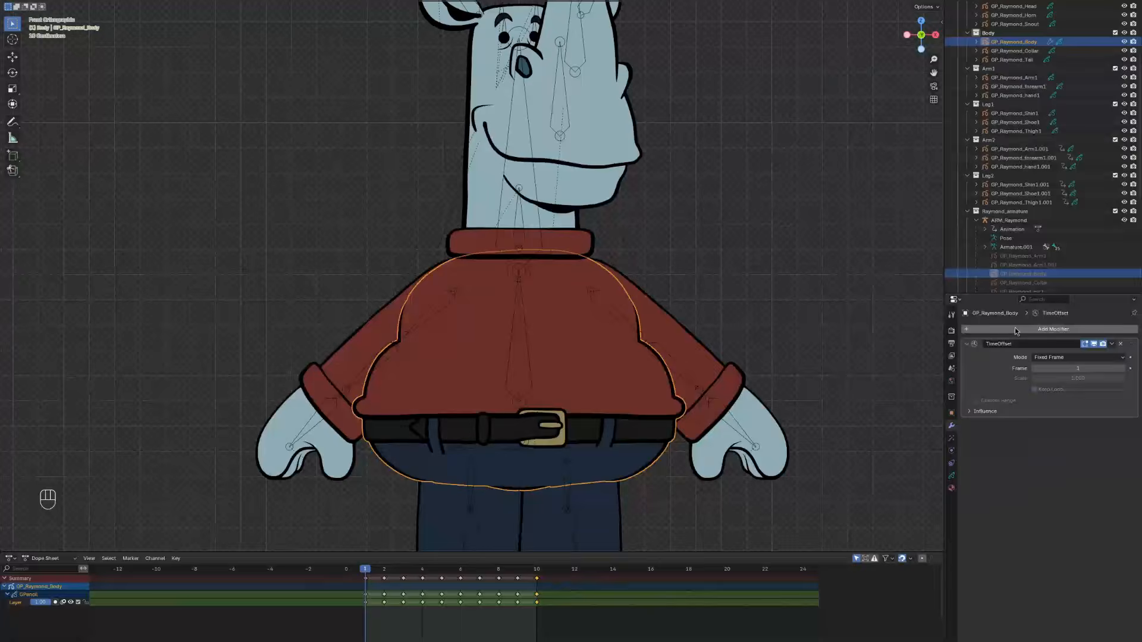
Copy the Time Offset modifier from GP_Raymond_Body to the other selected character parts with Copy Modifiers
{"action": "key", "text": "F3"}
{"action": "type", "text": "copy modif"}
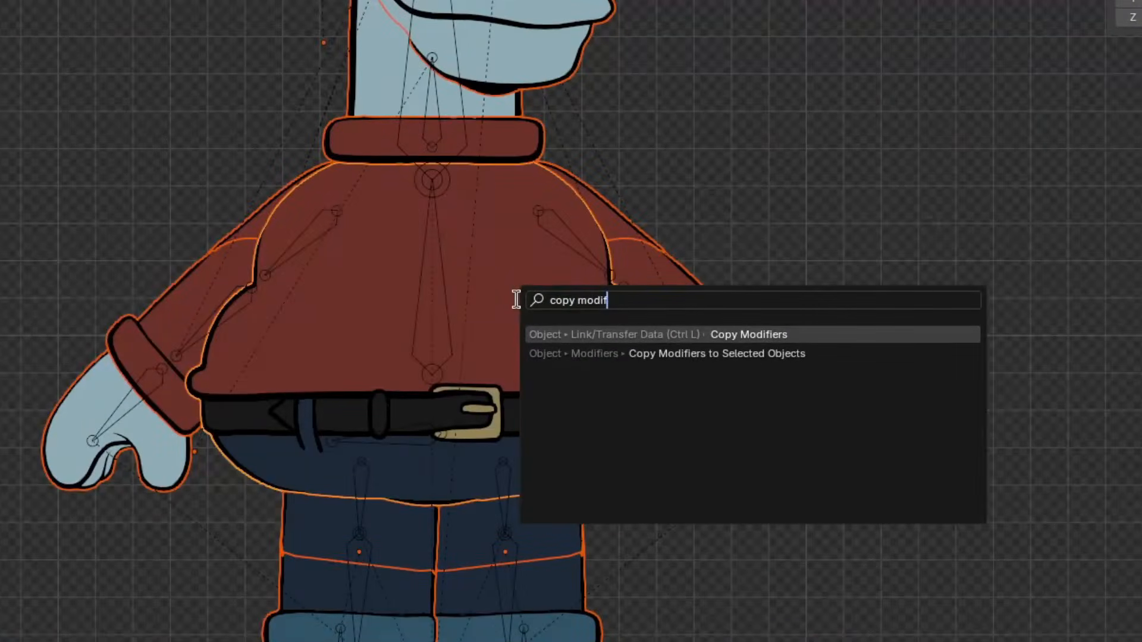
{"action": "key", "text": "Return"}
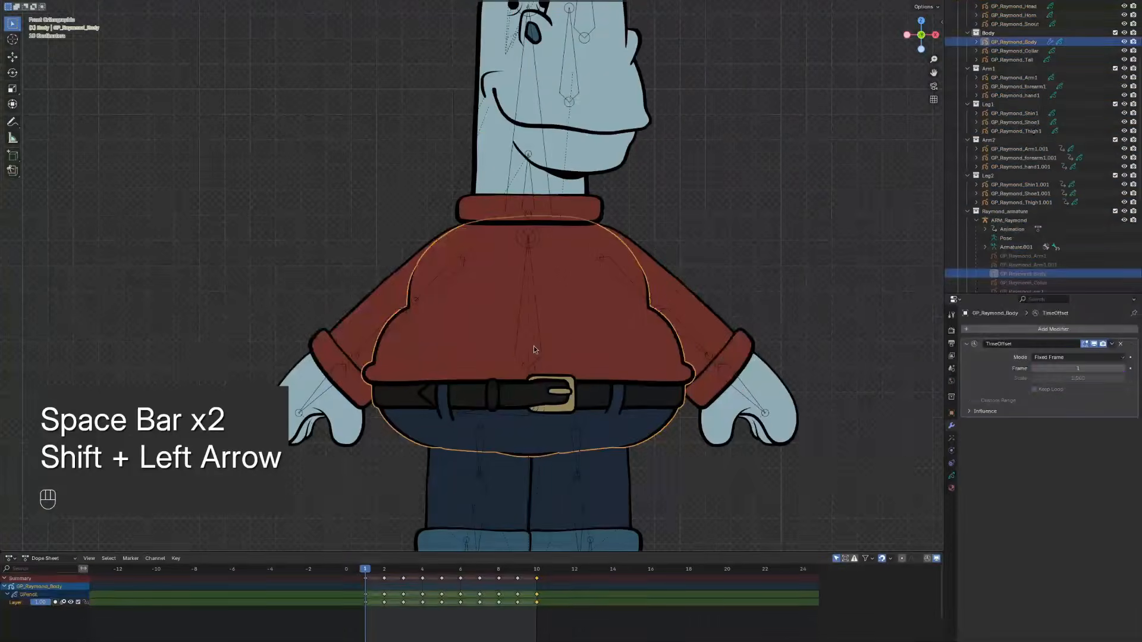
Put the armature in Pose Mode and give the body bone an integer custom property named ray_body_TO with value 1
{"action": "left_click", "coordinate": [534, 345]}
{"action": "key", "text": "ctrl+Tab"}
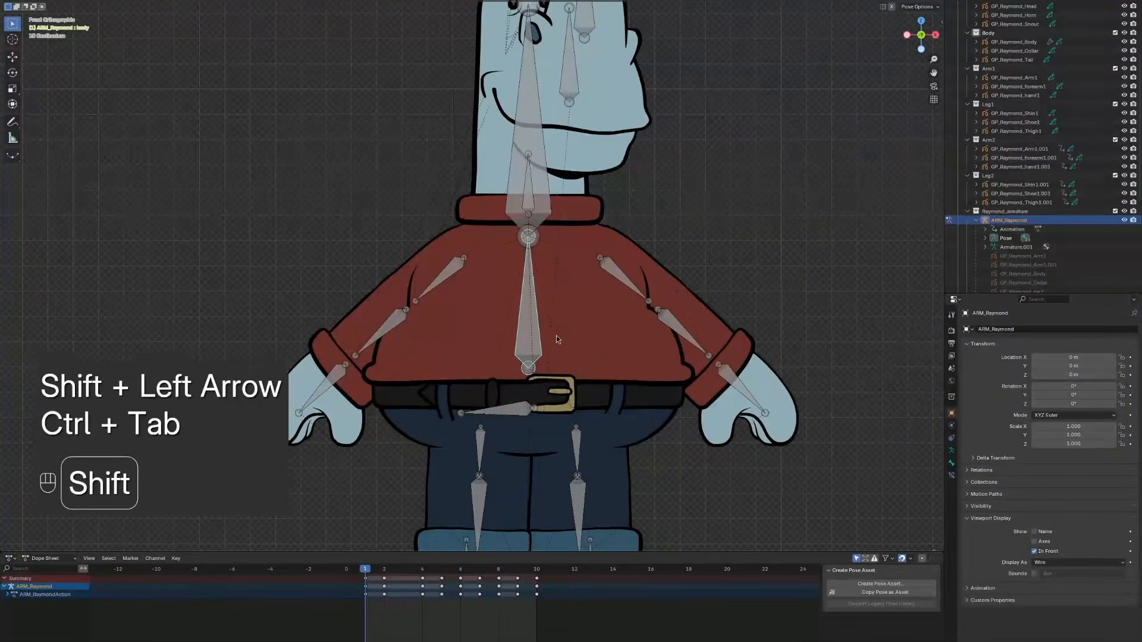
{"action": "middle_click_drag", "start_coordinate": [556, 335], "coordinate": [556, 303], "text": "shift"}
{"action": "key", "text": "g"}
{"action": "right_click", "coordinate": [563, 316]}
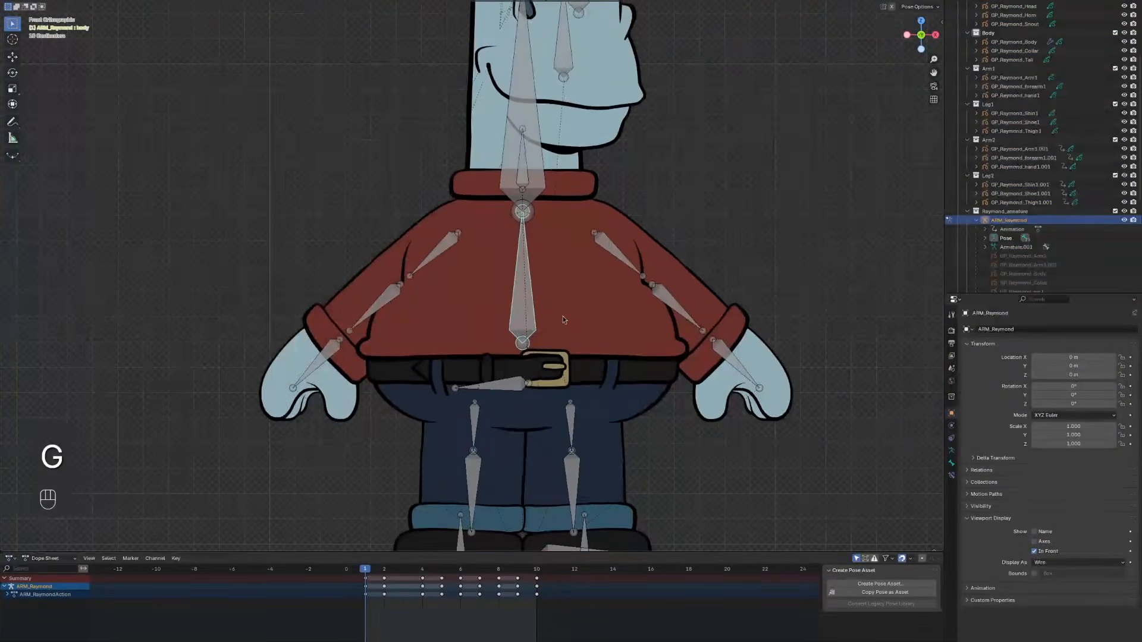
{"action": "left_click", "coordinate": [951, 463]}
{"action": "left_click", "coordinate": [985, 521]}
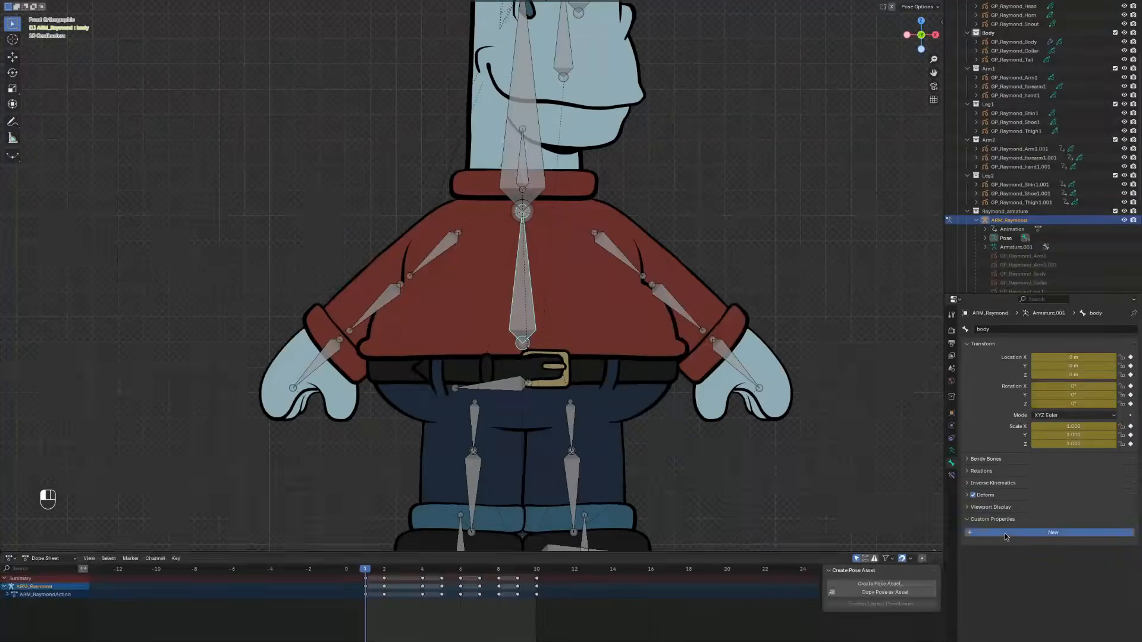
{"action": "left_click", "coordinate": [1005, 534]}
{"action": "left_click", "coordinate": [1120, 549]}
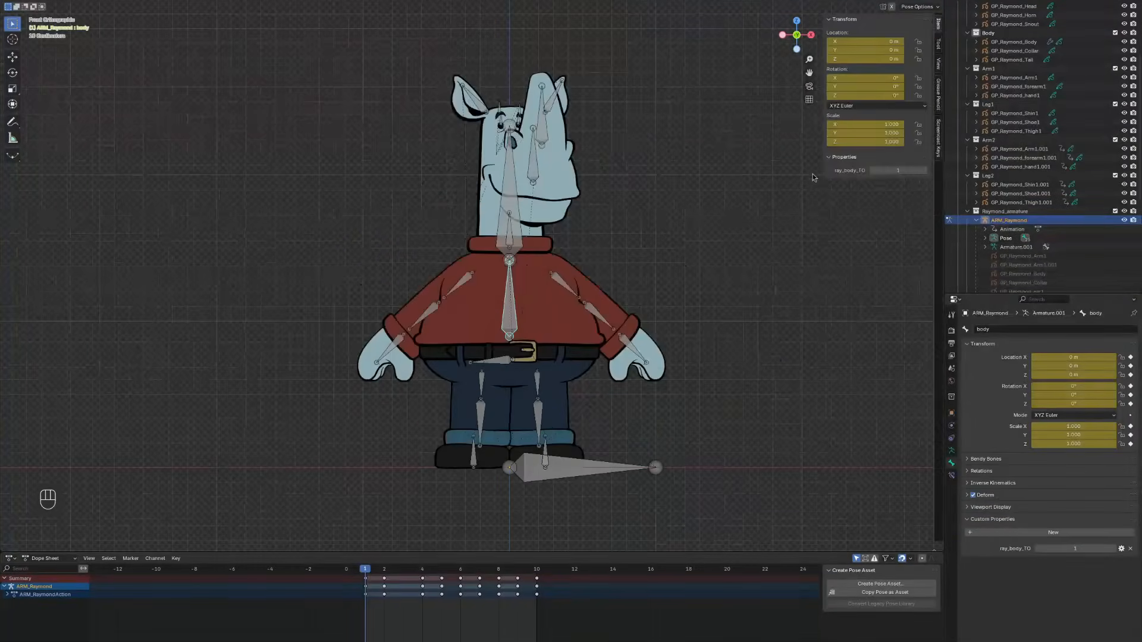
Copy the ray_body_TO property as a new driver and paste it onto the Time Offset frame of GP_Raymond_Body
{"action": "right_click", "coordinate": [899, 169]}
{"action": "left_click", "coordinate": [869, 206]}
{"action": "middle_click_drag", "start_coordinate": [650, 273], "coordinate": [665, 271], "text": "shift"}
{"action": "key", "text": "ctrl+Tab"}
{"action": "left_click", "coordinate": [589, 334]}
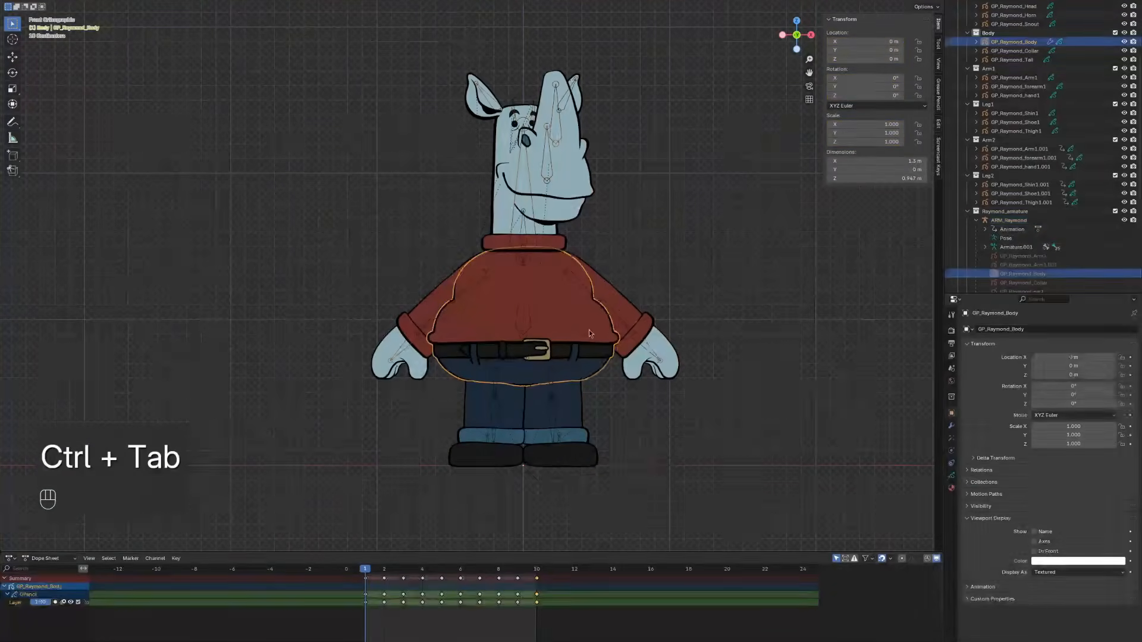
{"action": "left_click", "coordinate": [951, 427]}
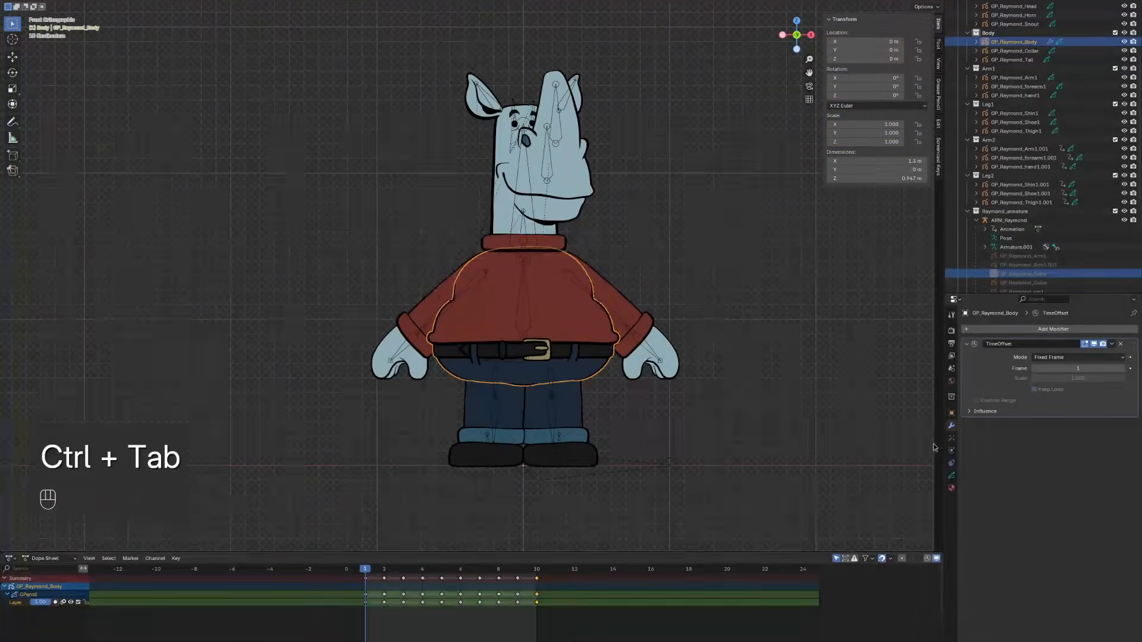
{"action": "right_click", "coordinate": [1074, 368]}
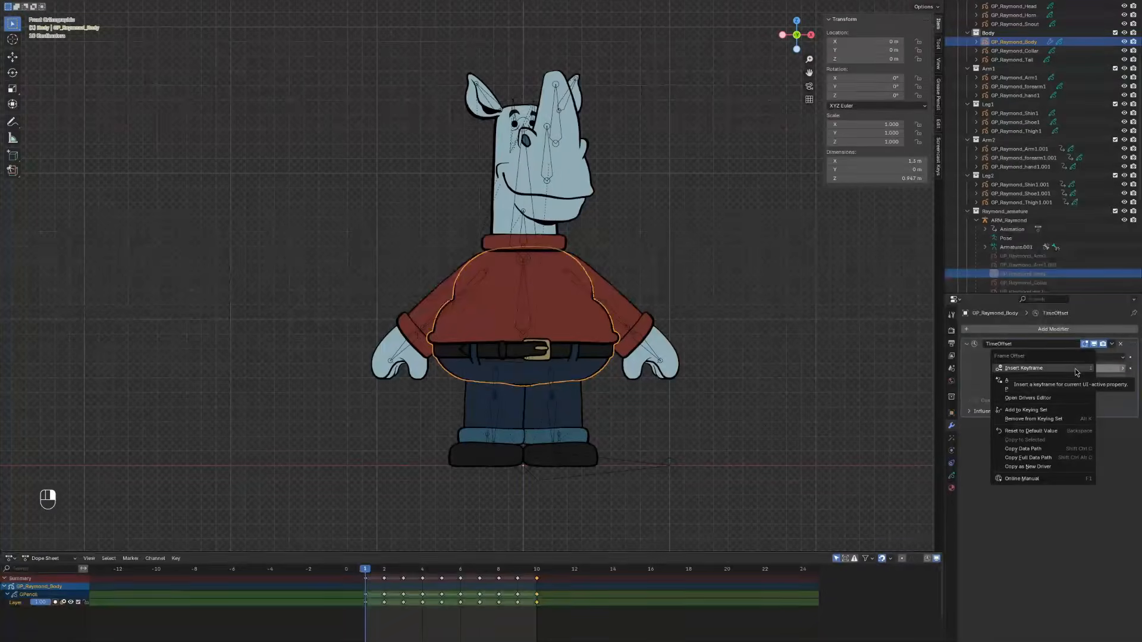
{"action": "left_click", "coordinate": [1076, 370]}
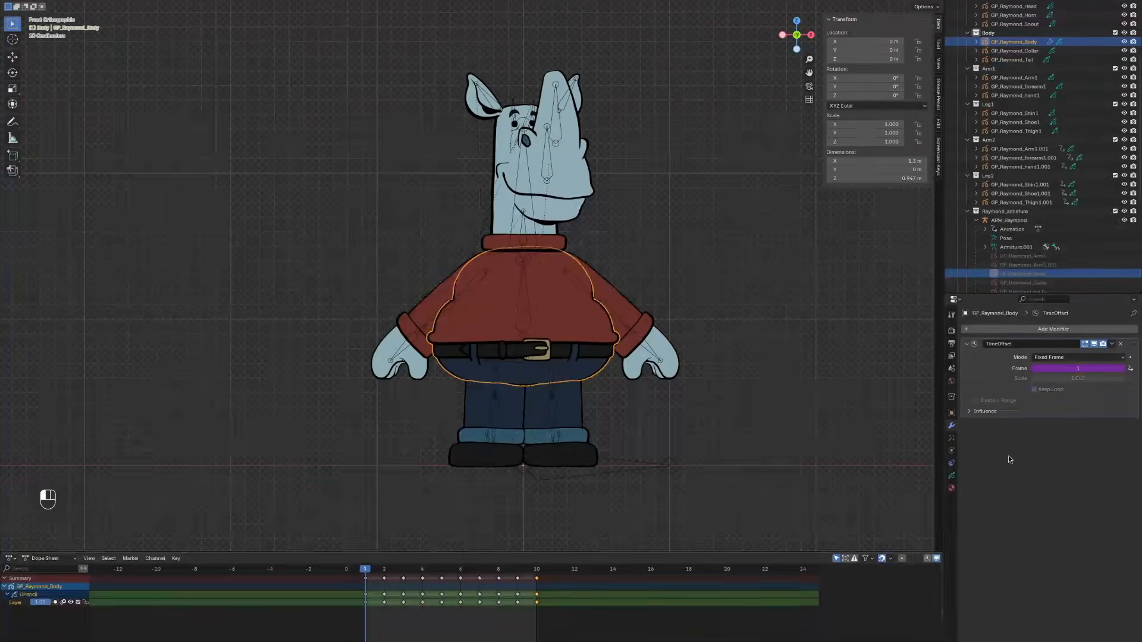
Keyframe the body bone with its ray_body_TO property on frames 1 to 4, raising the value with each turnaround pose
{"action": "scroll", "coordinate": [632, 373], "scroll_direction": "up", "scroll_amount": 1}
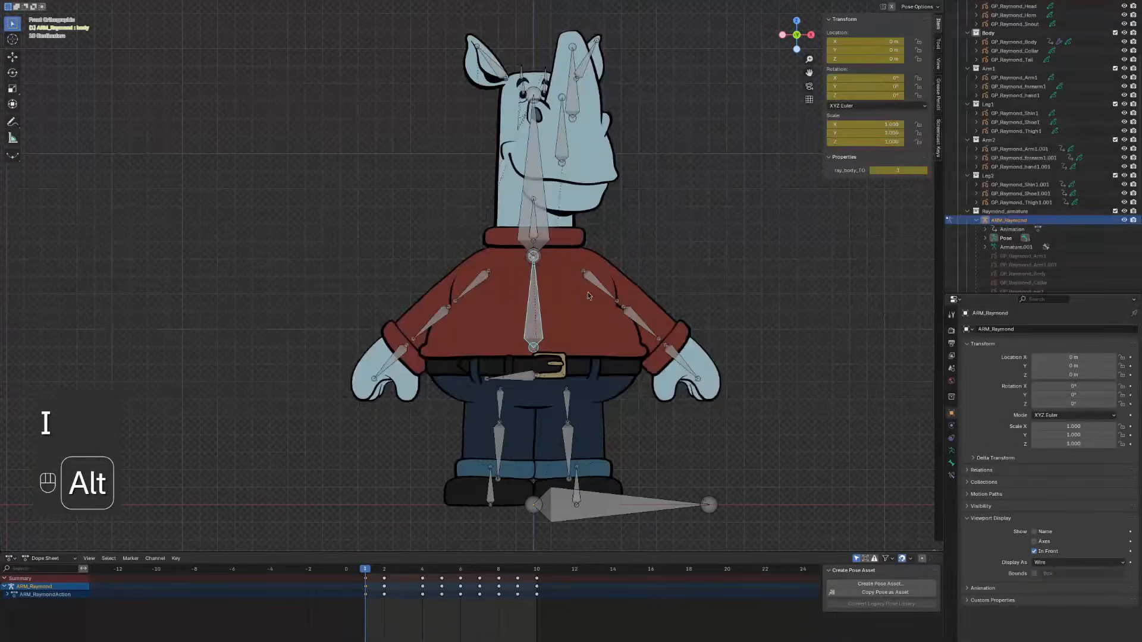
{"action": "scroll", "coordinate": [588, 296], "scroll_direction": "down", "scroll_amount": 1, "text": "alt"}
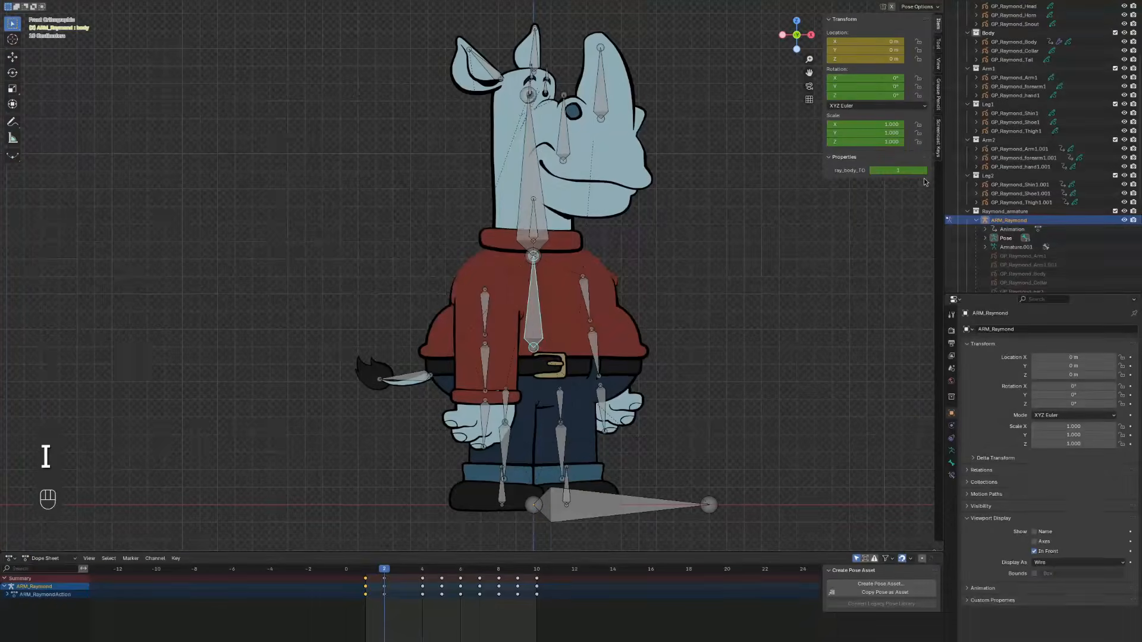
{"action": "scroll", "coordinate": [858, 224], "scroll_direction": "down", "scroll_amount": 1, "text": "alt"}
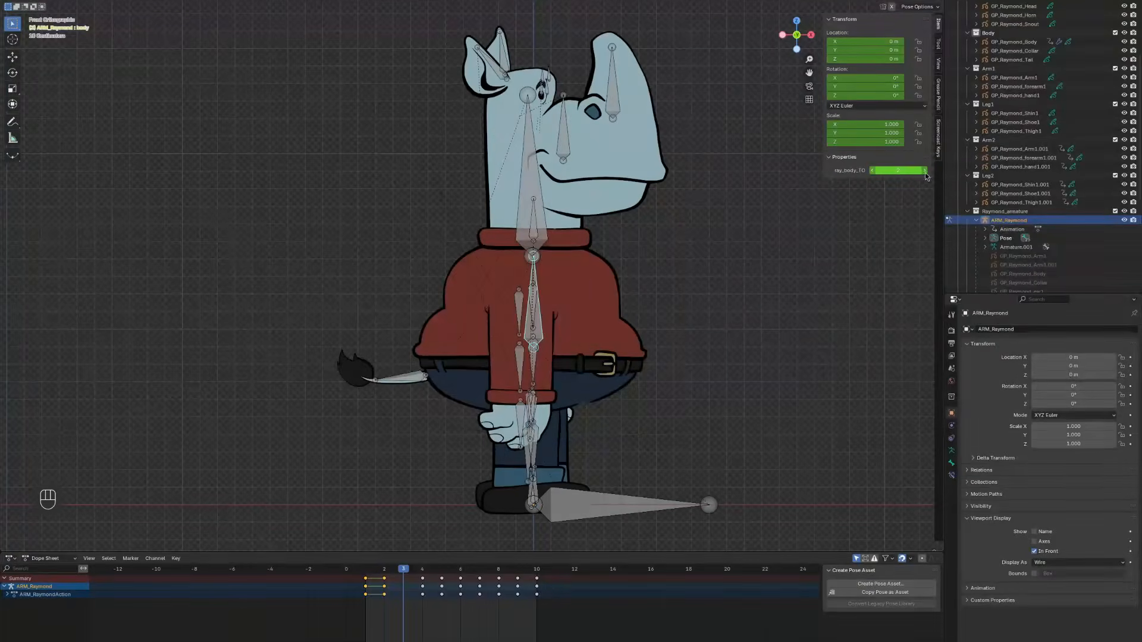
{"action": "scroll", "coordinate": [635, 255], "scroll_direction": "down", "scroll_amount": 1, "text": "alt"}
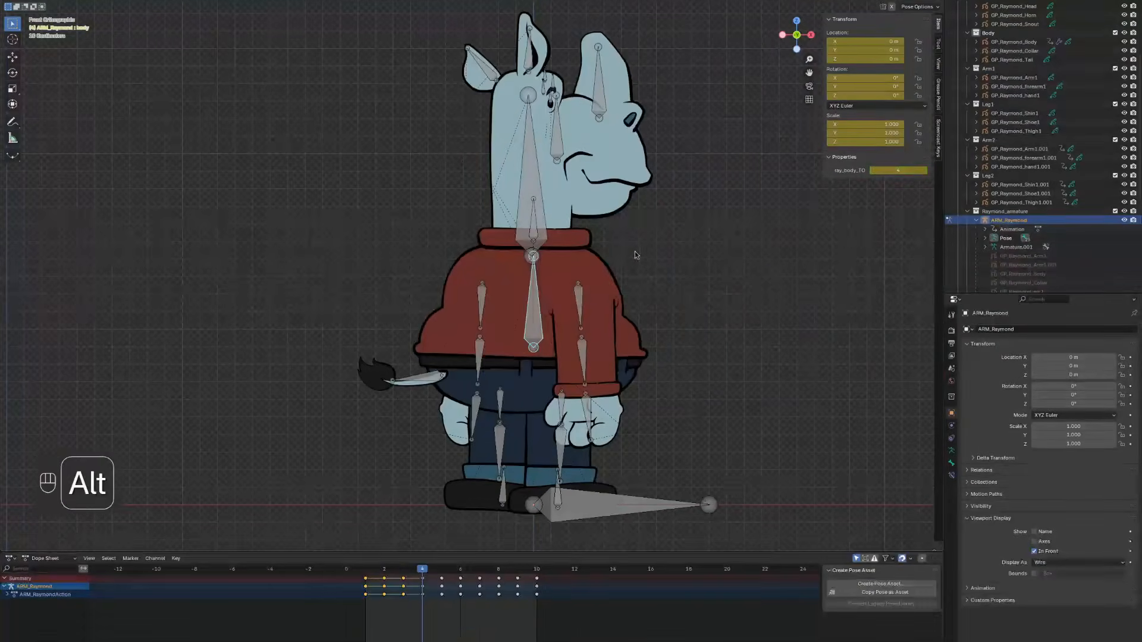
{"action": "scroll", "coordinate": [635, 255], "scroll_direction": "down", "scroll_amount": 1, "text": "alt"}
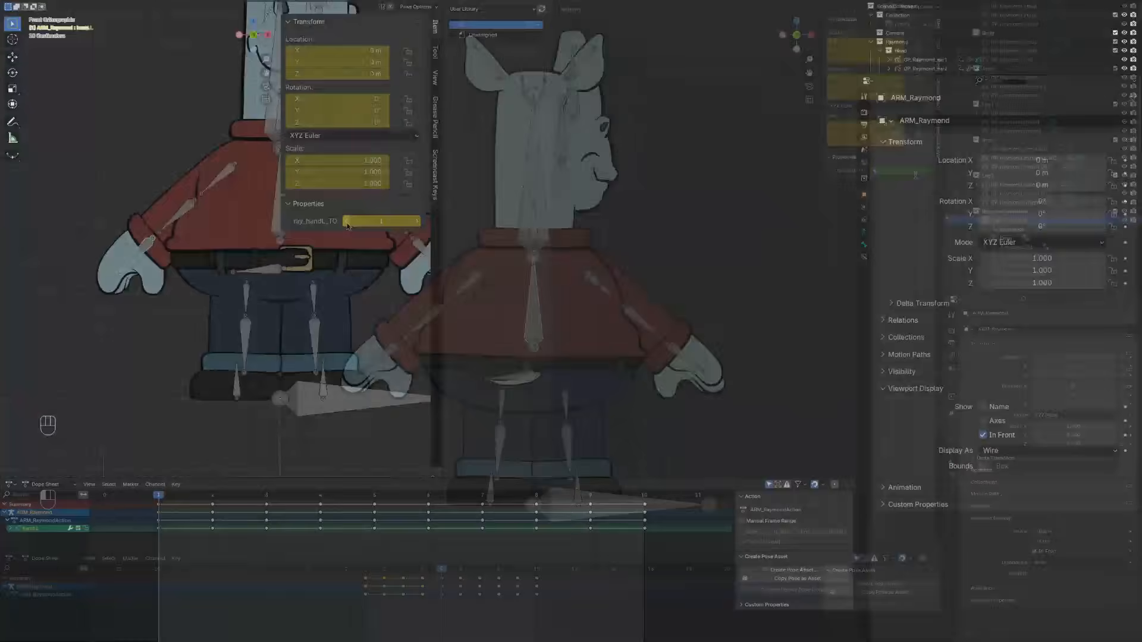
Select all of Raymond's bones and save the frame 1 pose in the User Library as pose asset Raymond_Turn_001
{"action": "key", "text": "n"}
{"action": "key", "text": "a"}
{"action": "scroll", "coordinate": [215, 263], "scroll_direction": "down", "scroll_amount": 1}
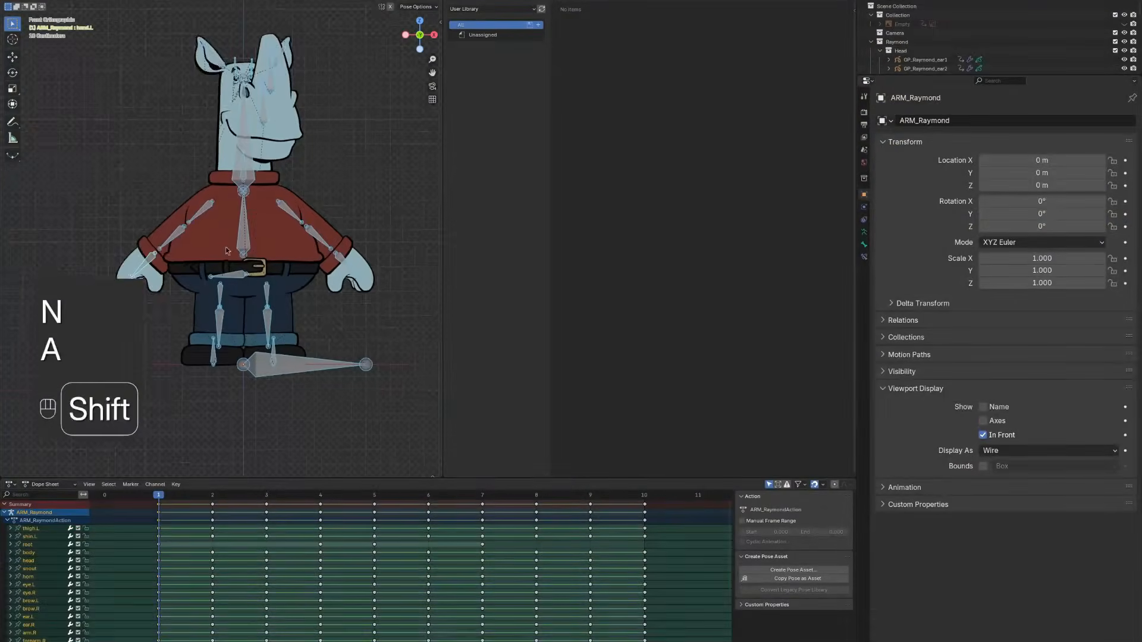
{"action": "middle_click_drag", "start_coordinate": [215, 263], "coordinate": [199, 283], "text": "shift"}
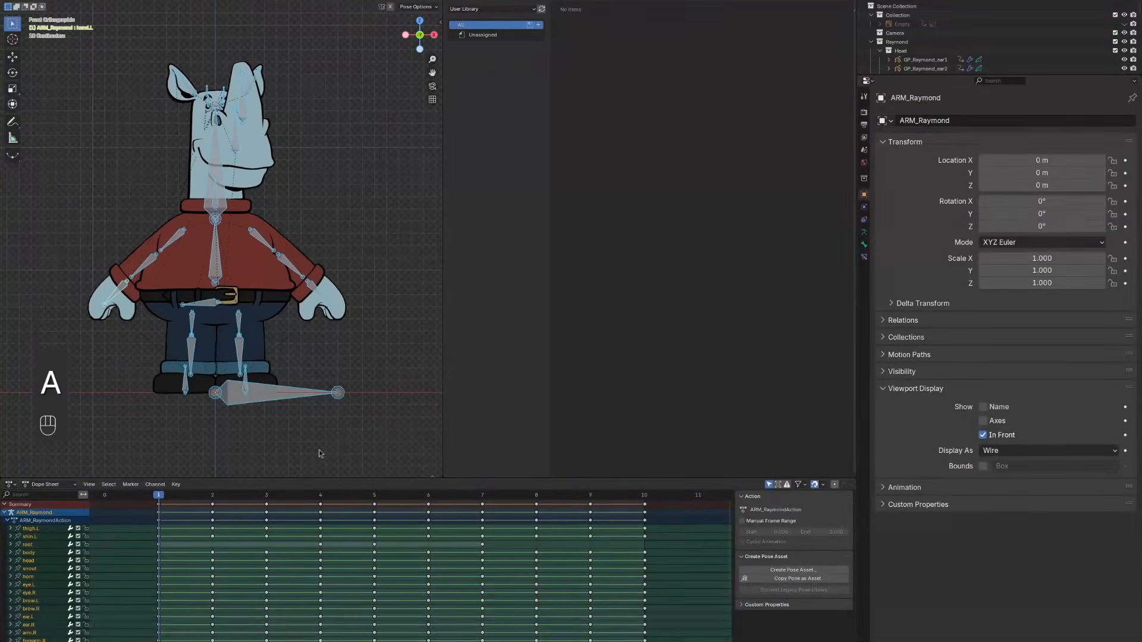
{"action": "left_click", "coordinate": [199, 545]}
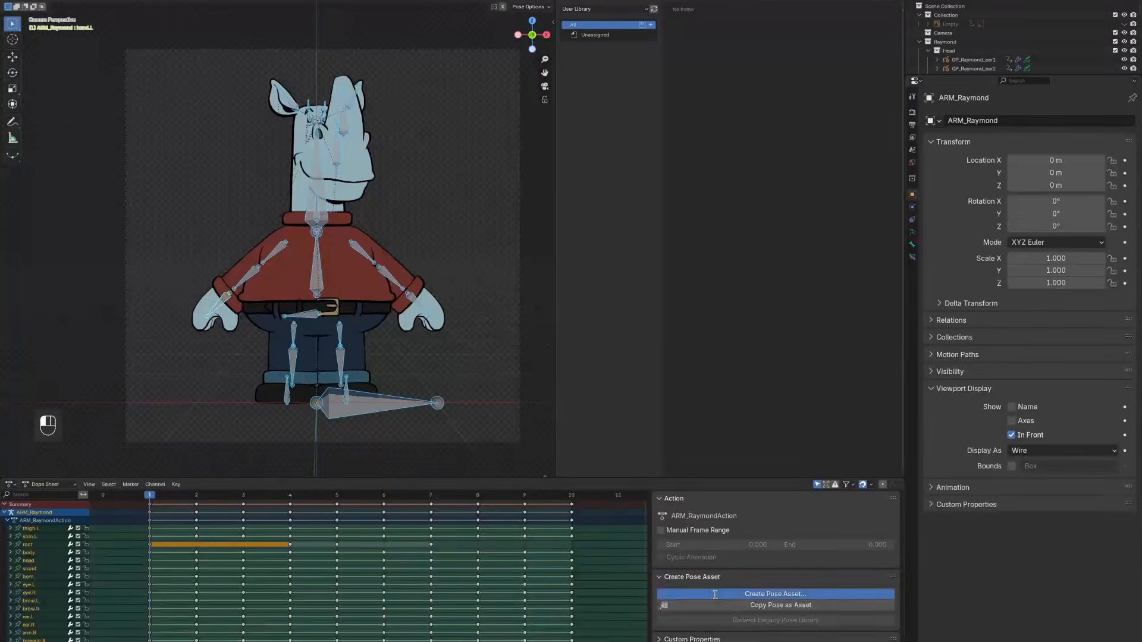
{"action": "left_click", "coordinate": [684, 594]}
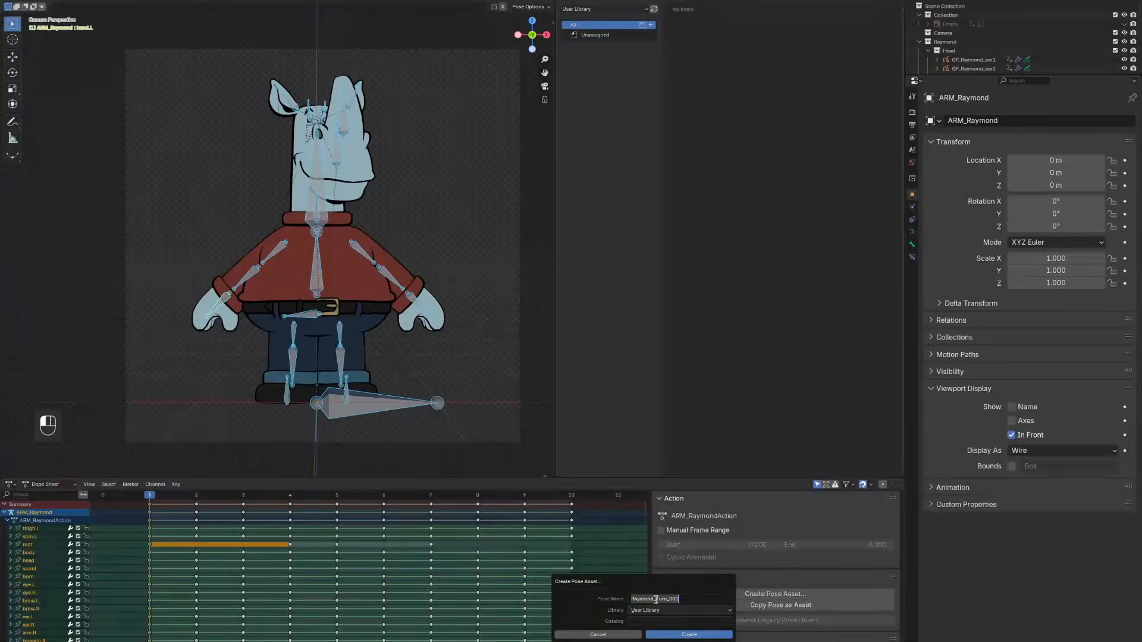
{"action": "left_click", "coordinate": [669, 635]}
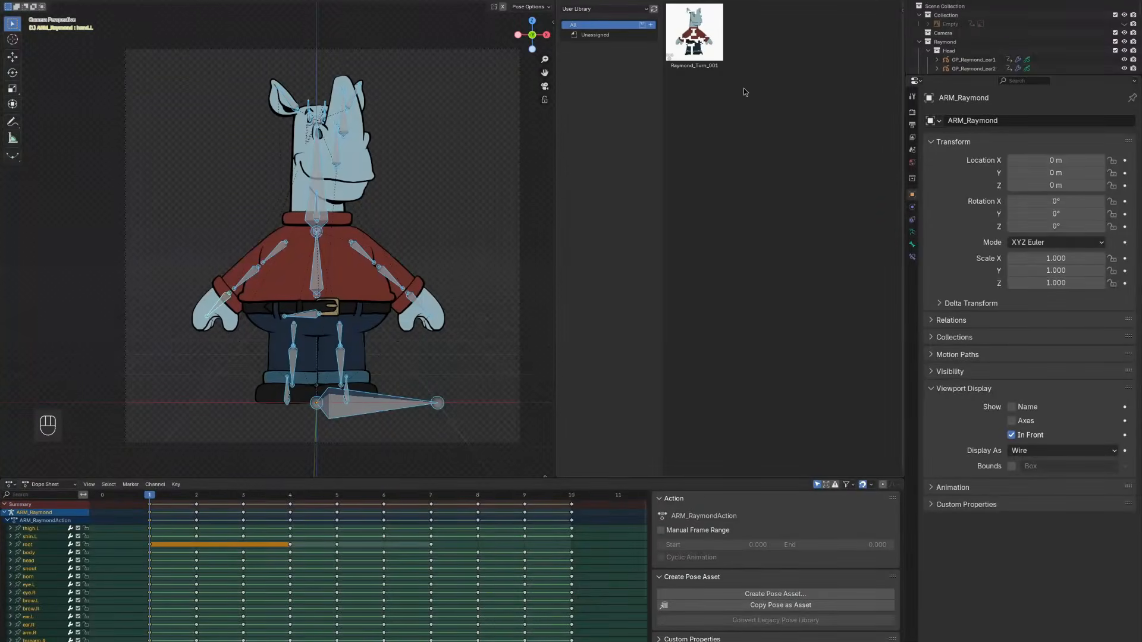
Save the whole-rig poses on frames 2, 3 and 4 as pose assets Raymond_Turn_002, Raymond_Turn_003 and Raymond_Turn_004
{"action": "key", "text": "Up"}
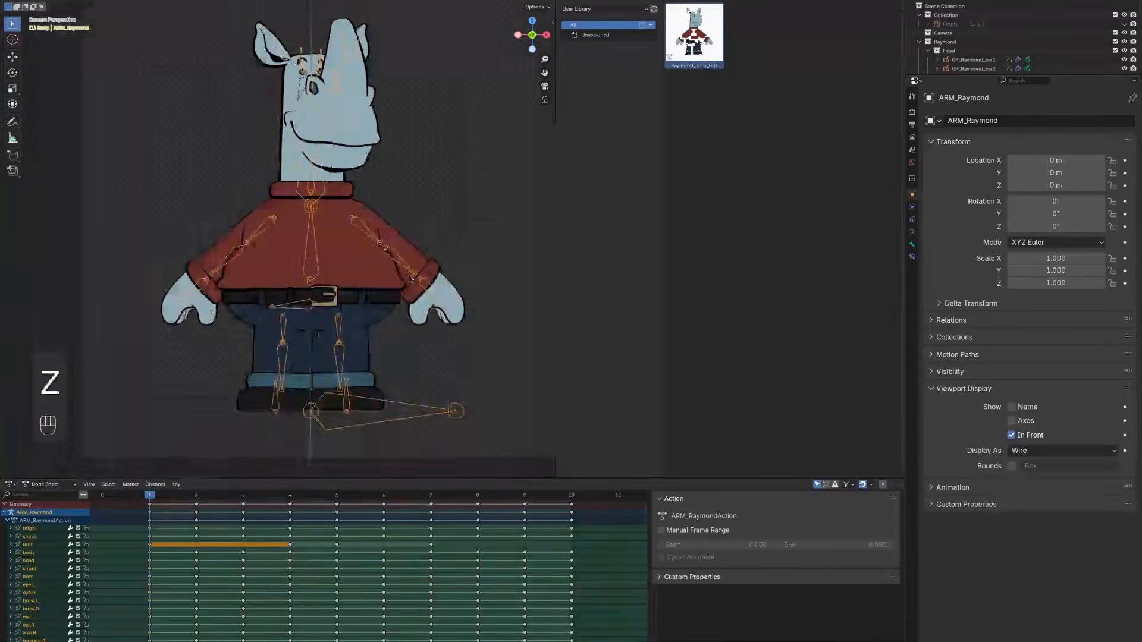
{"action": "key", "text": "alt+a"}
{"action": "key", "text": "a"}
{"action": "left_click", "coordinate": [717, 594]}
{"action": "key", "text": "Return"}
{"action": "key", "text": "Up"}
{"action": "left_click", "coordinate": [766, 594]}
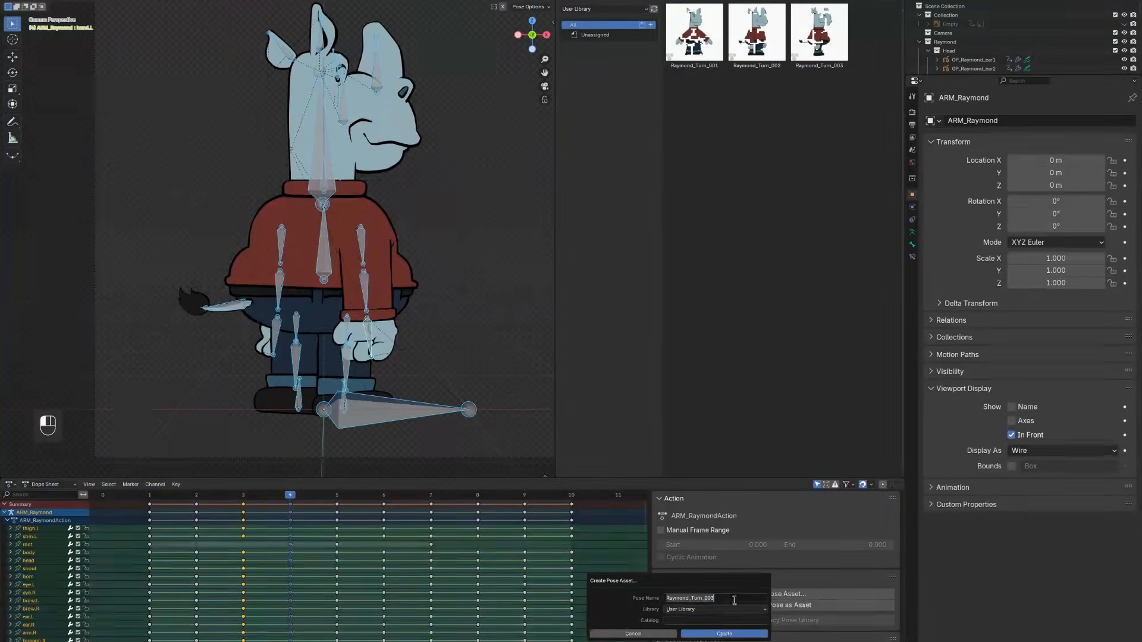
{"action": "key", "text": "Return"}
Go to frame 5, reselect all bones and save the back-view pose as asset Raymond_Turn_005
{"action": "key", "text": "Up"}
{"action": "key", "text": "alt+a"}
{"action": "key", "text": "a"}
{"action": "left_click", "coordinate": [767, 597]}
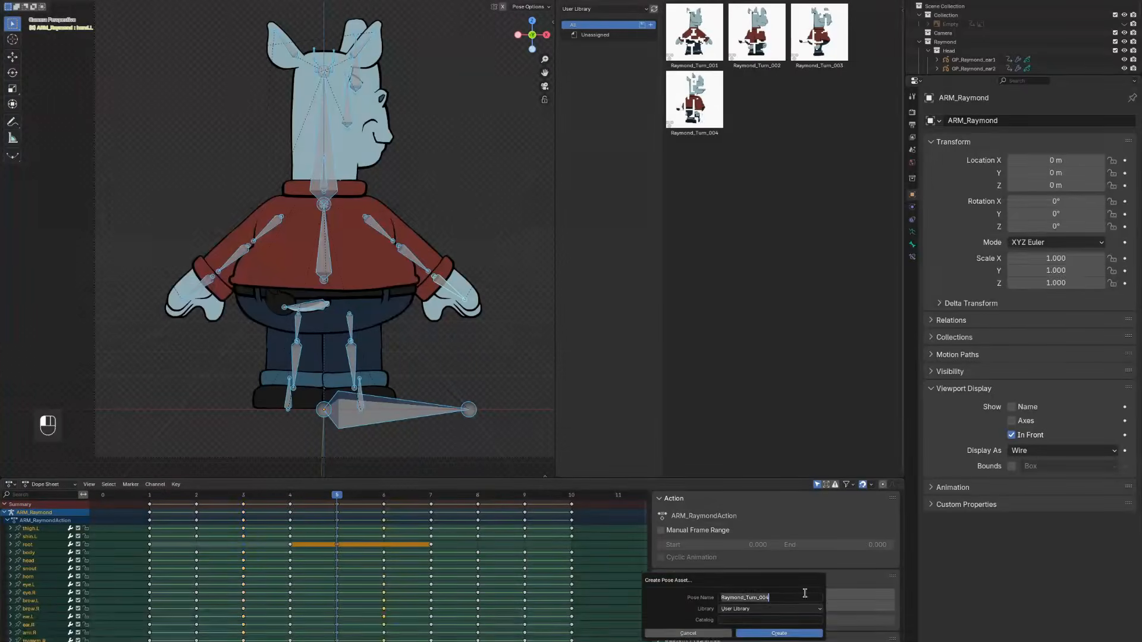
{"action": "key", "text": "BackSpace"}
{"action": "type", "text": "5"}
{"action": "key", "text": "Return"}
Save the whole-rig poses on frames 6 and 7 as pose assets Raymond_Turn_006 and Raymond_Turn_007
{"action": "key", "text": "Up"}
{"action": "left_click", "coordinate": [766, 594]}
{"action": "key", "text": "BackSpace"}
{"action": "type", "text": "6"}
{"action": "key", "text": "Return"}
{"action": "left_click", "coordinate": [730, 593]}
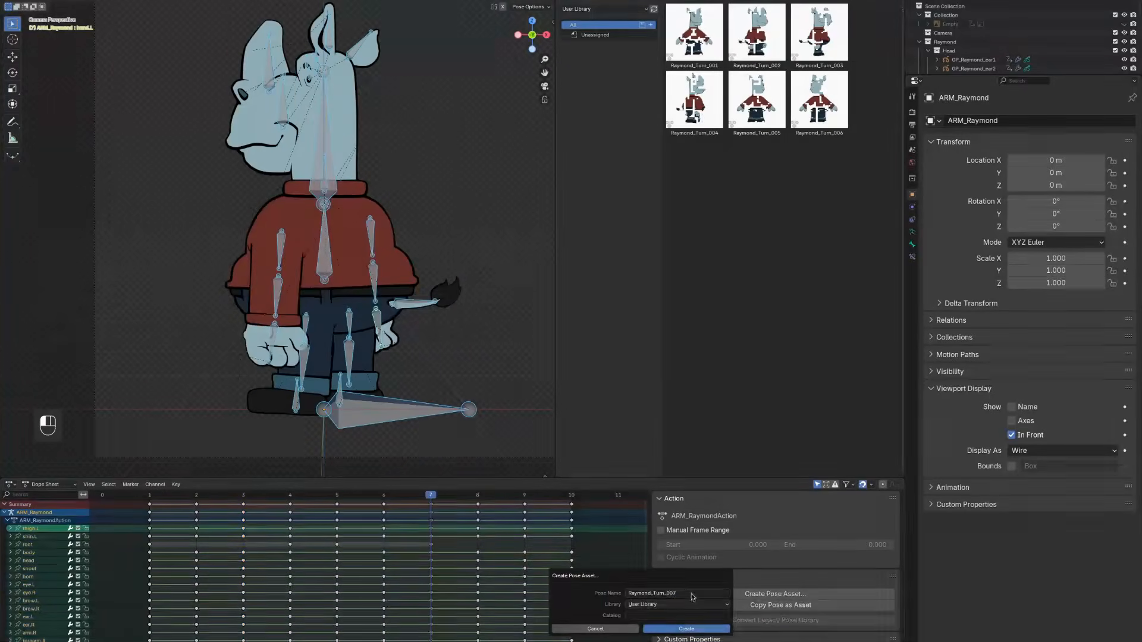
{"action": "key", "text": "Return"}
Save the remaining turnaround poses up to frame 10 as consecutively numbered Raymond_Turn pose assets
{"action": "key", "text": "Up"}
{"action": "left_click", "coordinate": [730, 594]}
{"action": "key", "text": "Return"}
{"action": "key", "text": "Up"}
{"action": "left_click", "coordinate": [730, 594]}
{"action": "key", "text": "Return"}
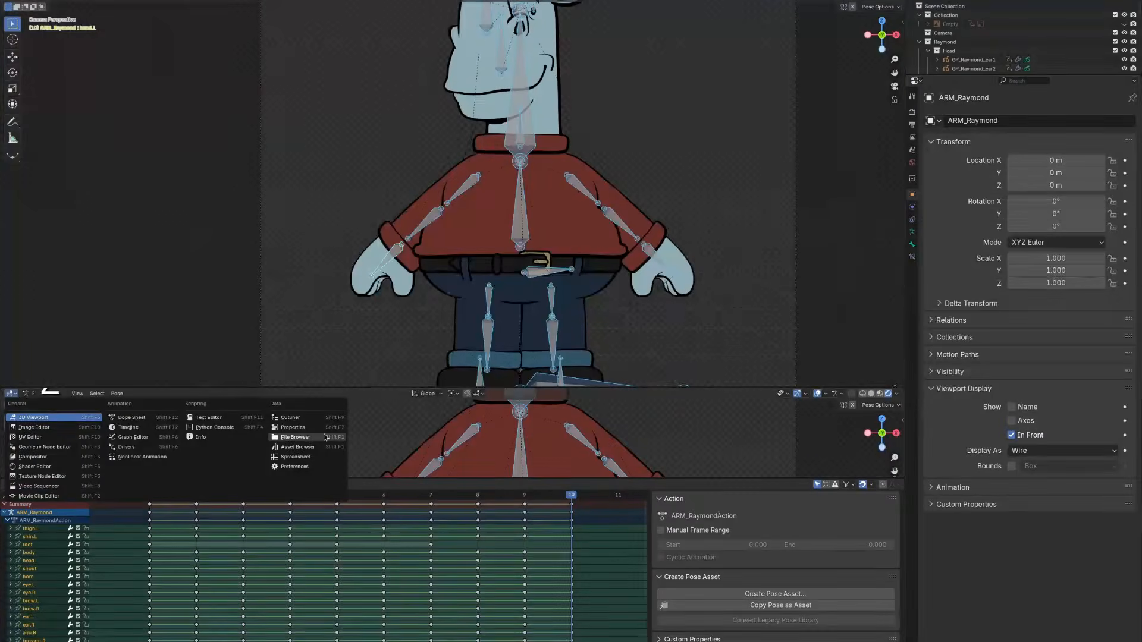
Show the Unassigned catalog in the asset strip below the viewport, reduce the strip's height and choose the last turnaround pose
{"action": "left_click", "coordinate": [25, 433]}
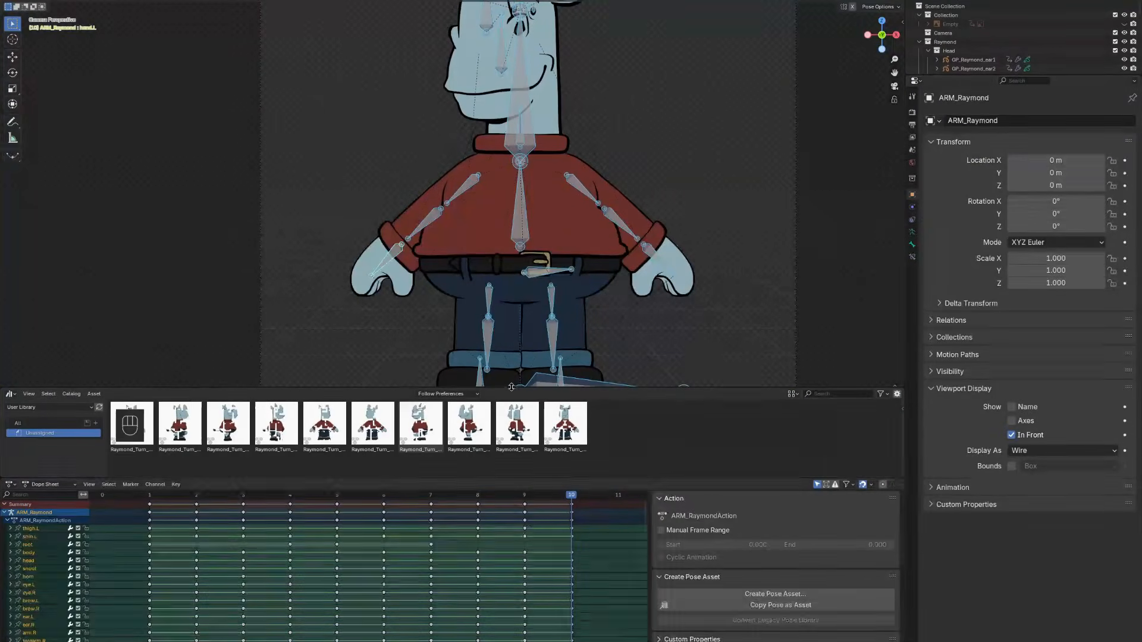
{"action": "left_click_drag", "start_coordinate": [511, 387], "coordinate": [512, 399]}
{"action": "left_click", "coordinate": [564, 428]}
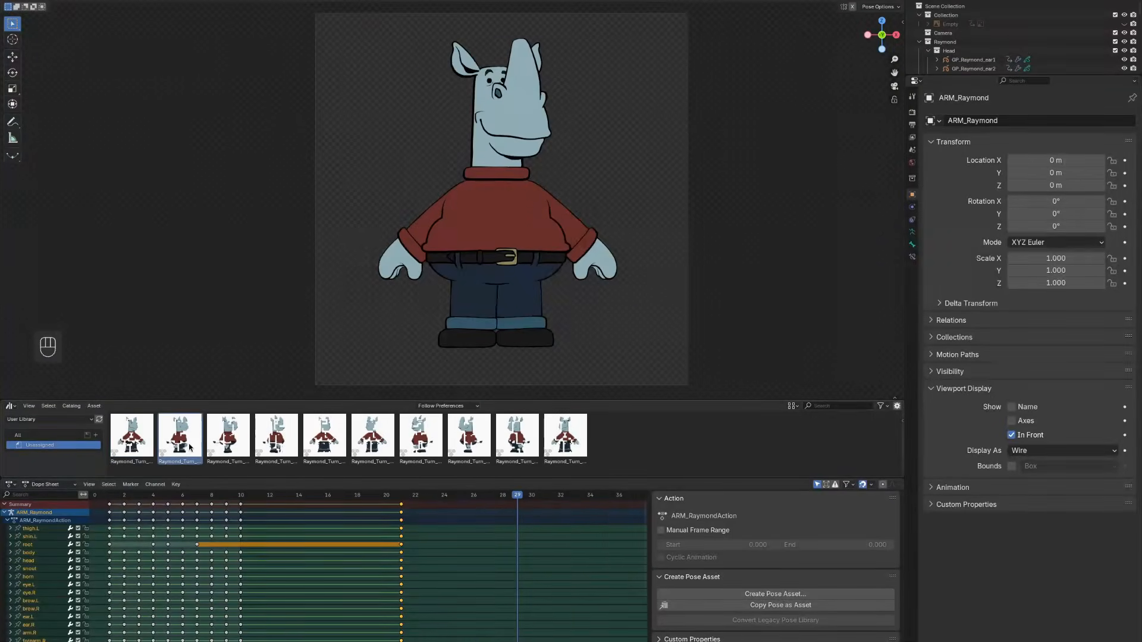
Apply the second turnaround pose asset on frame 29 and try the Blend Pose option of the first asset
{"action": "double_click", "coordinate": [190, 447]}
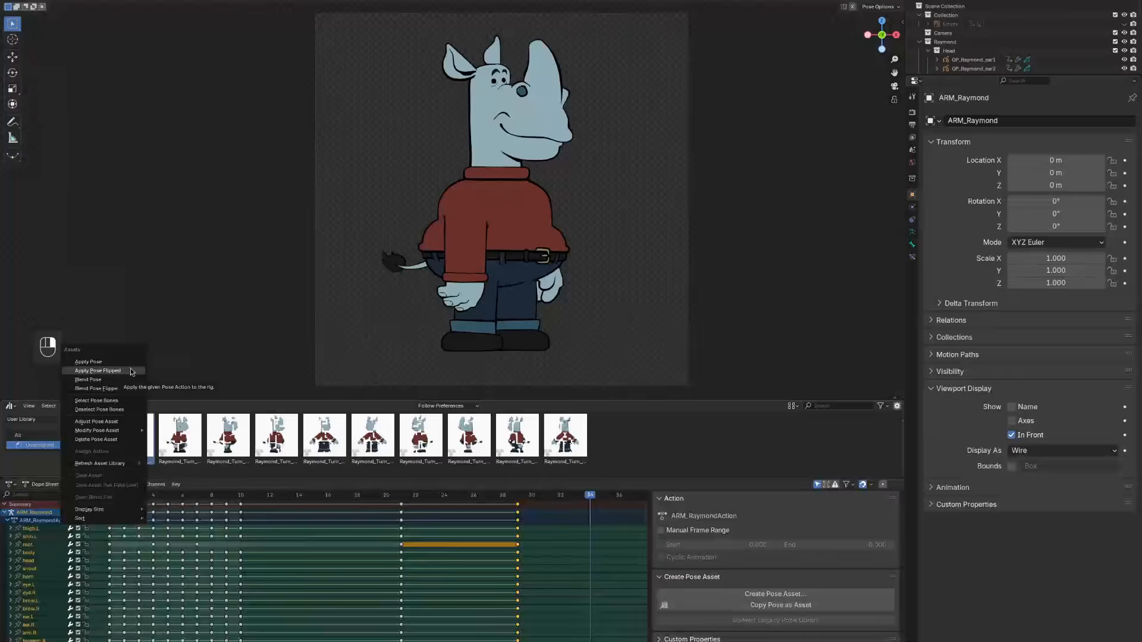
{"action": "right_click", "coordinate": [130, 437]}
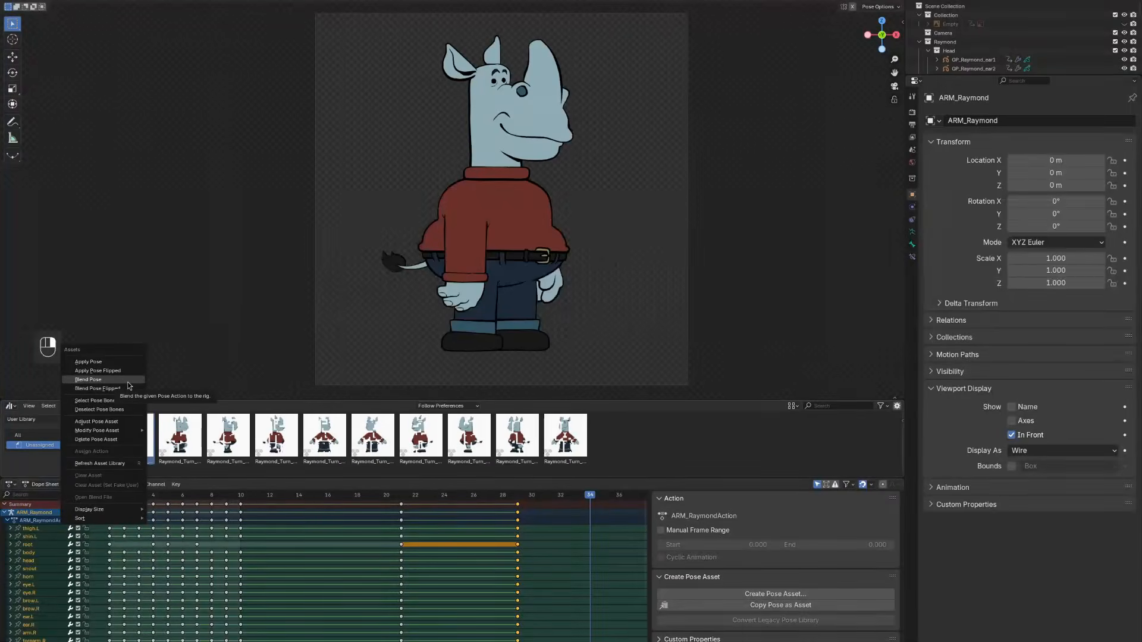
{"action": "left_click", "coordinate": [128, 382]}
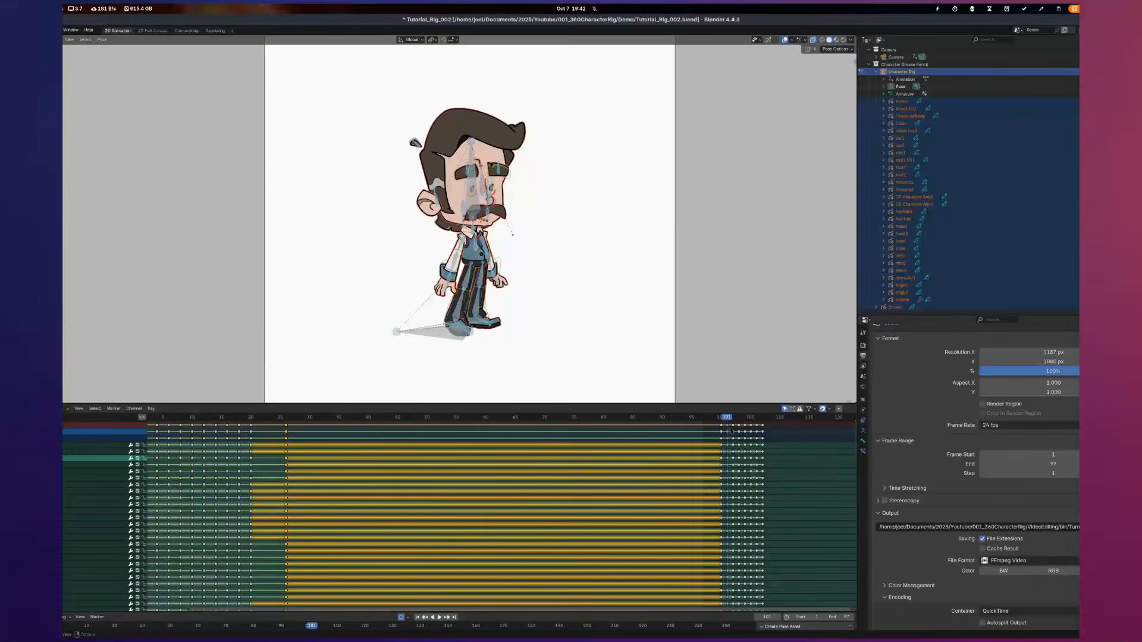
Duplicate the turnaround pose keyframes near frame 101 to an earlier part of the mustached character's animation and play it back
{"action": "key", "text": "alt+a"}
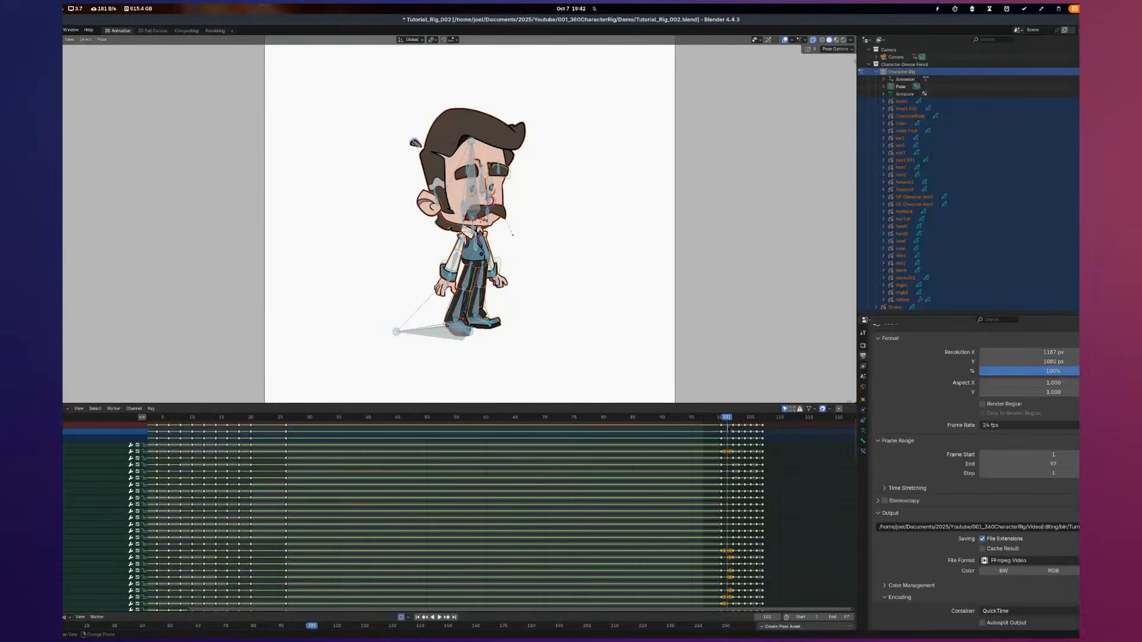
{"action": "left_click_drag", "start_coordinate": [729, 427], "coordinate": [704, 433]}
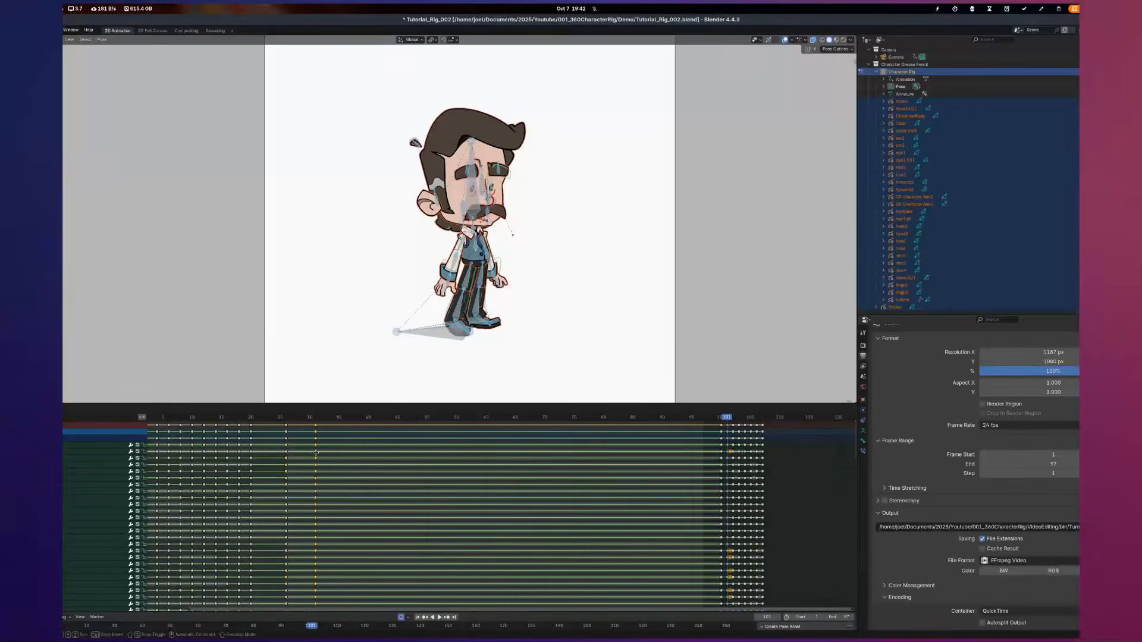
{"action": "left_click", "coordinate": [290, 453]}
{"action": "left_click", "coordinate": [287, 419]}
{"action": "key", "text": "space"}
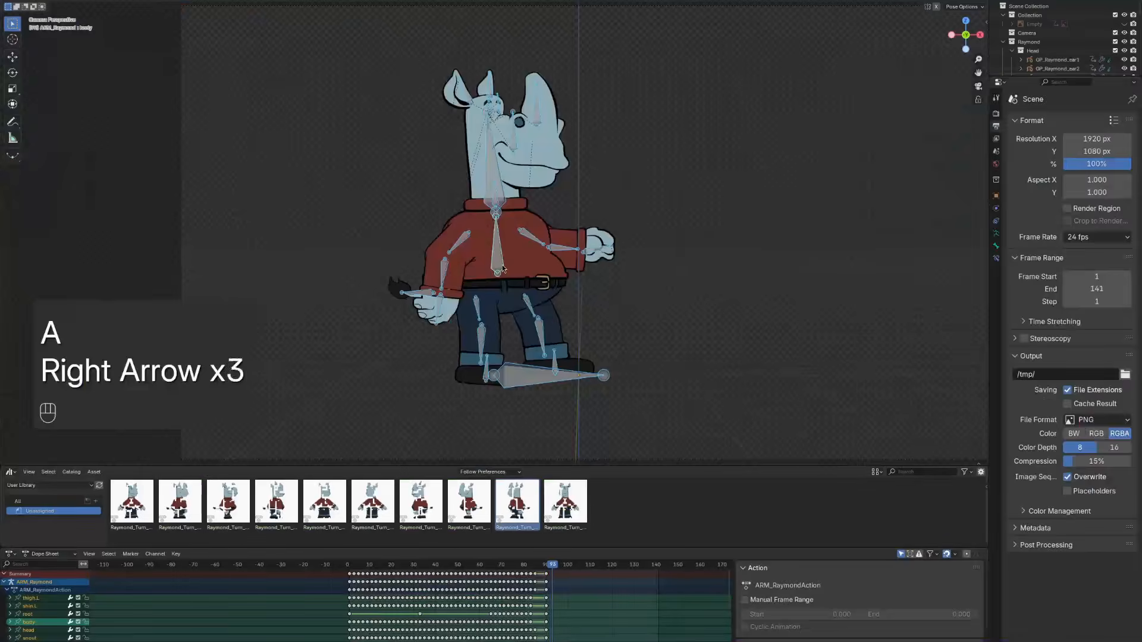
Apply the ninth turnaround pose asset to Raymond on frame 100 and keyframe it
{"action": "key", "text": "Right"}
{"action": "key", "text": "Right"}
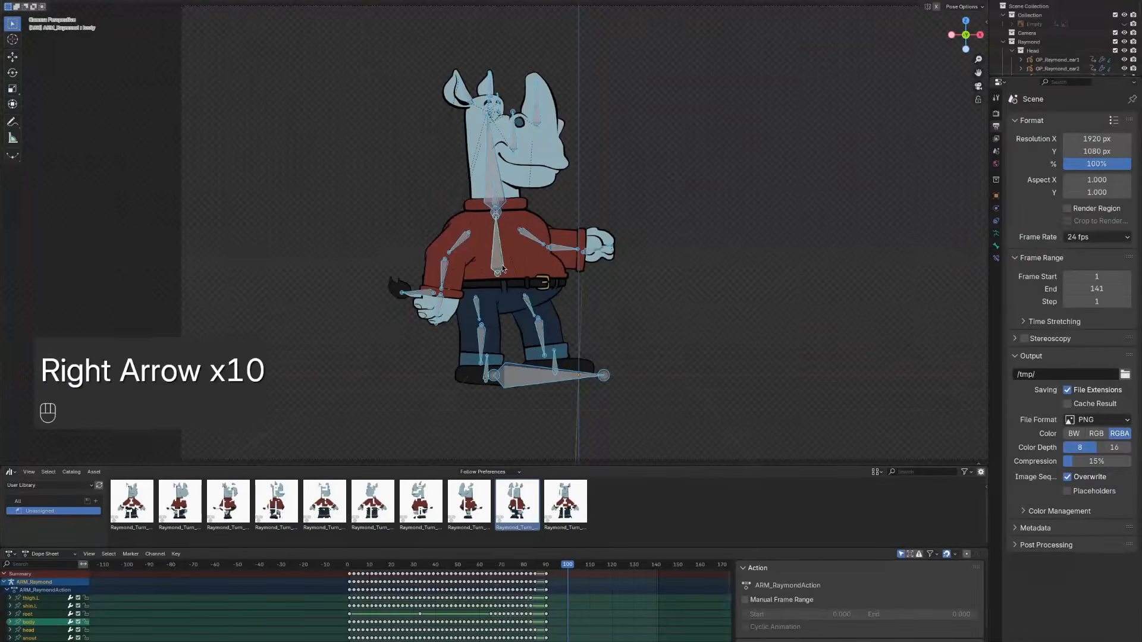
{"action": "double_click", "coordinate": [522, 515]}
{"action": "key", "text": "i"}
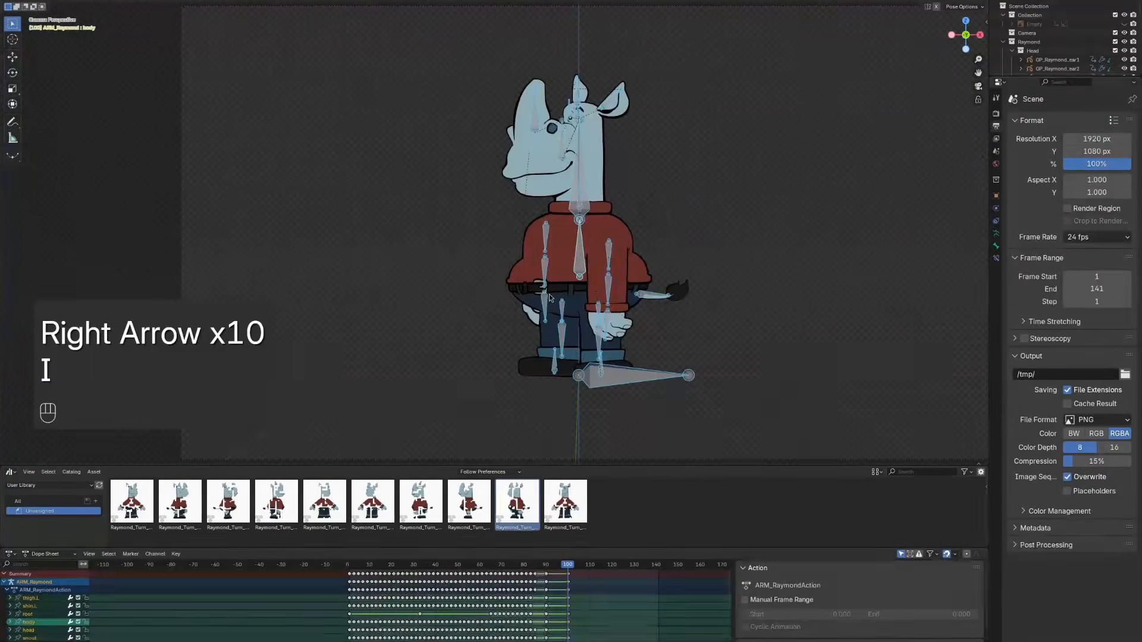
Select only Raymond's root bone, use the pose Breakdowner on it and check the neighbouring frames
{"action": "left_click", "coordinate": [666, 244]}
{"action": "left_click", "coordinate": [633, 374]}
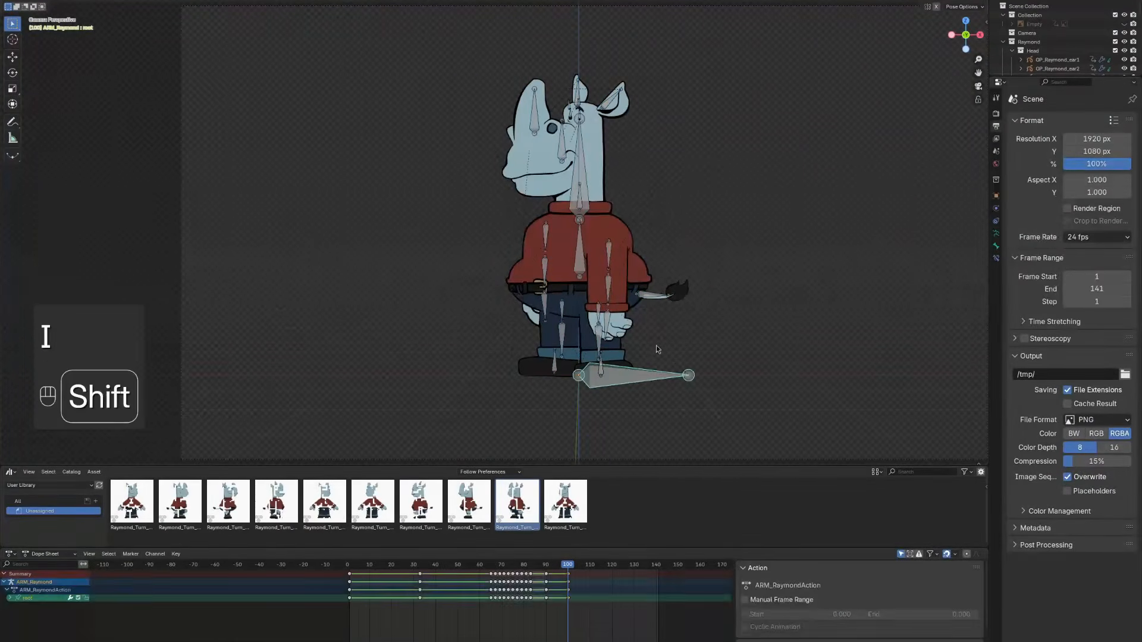
{"action": "key", "text": "shift+e"}
{"action": "scroll", "coordinate": [462, 345], "scroll_direction": "down", "scroll_amount": 2, "text": "alt"}
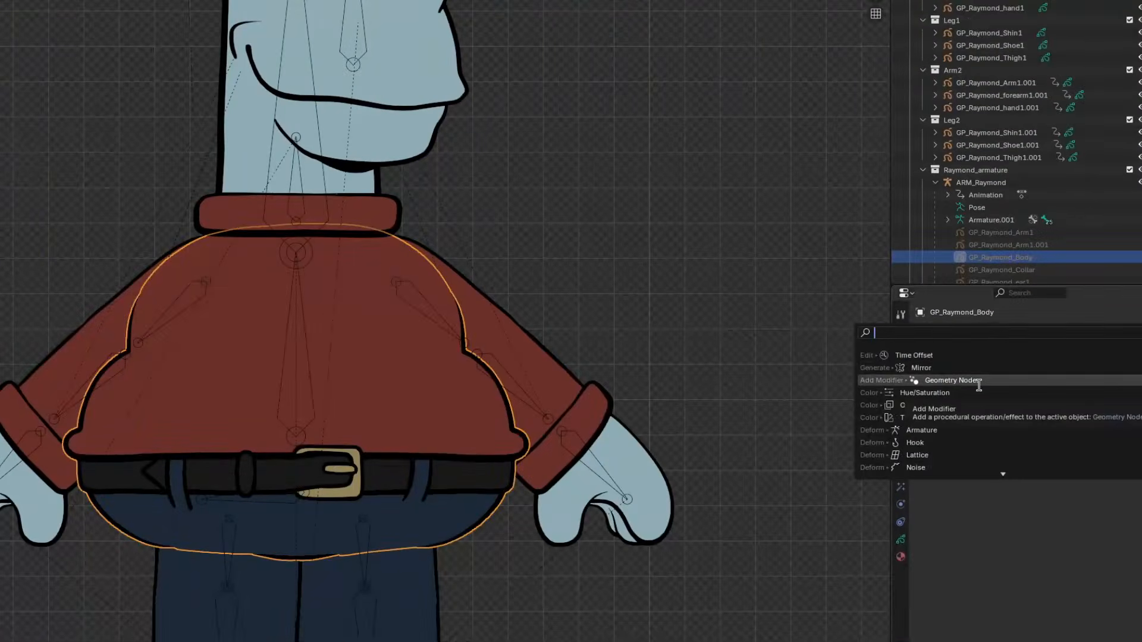
Add a Time Offset modifier to GP_Raymond_Body and open its mode options
{"action": "type", "text": "t"}
{"action": "key", "text": "Down"}
{"action": "key", "text": "Return"}
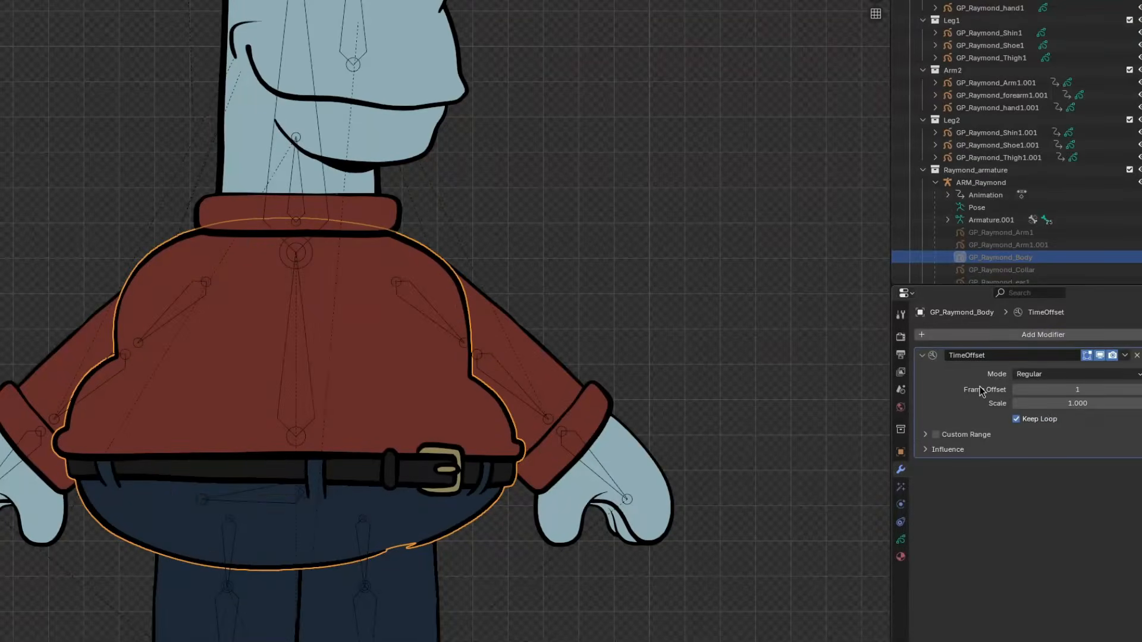
{"action": "left_click", "coordinate": [1027, 373]}
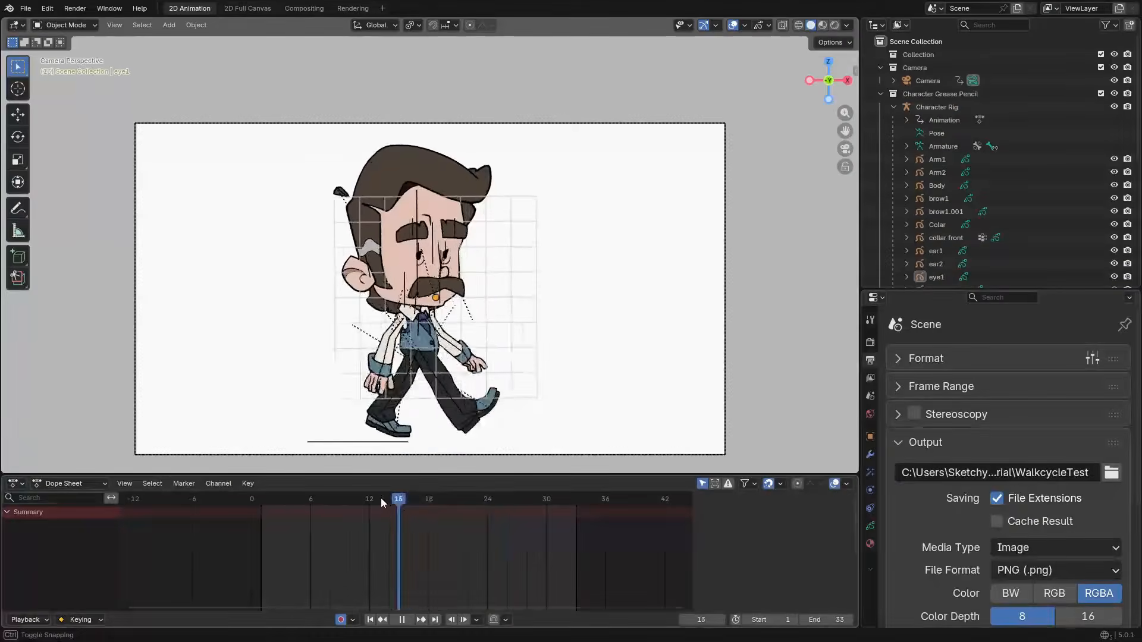
Scrub the walk cycle to frame 38, select the mustached character's head drawing and switch it to Sculpt Mode
{"action": "left_click_drag", "start_coordinate": [291, 495], "coordinate": [608, 522]}
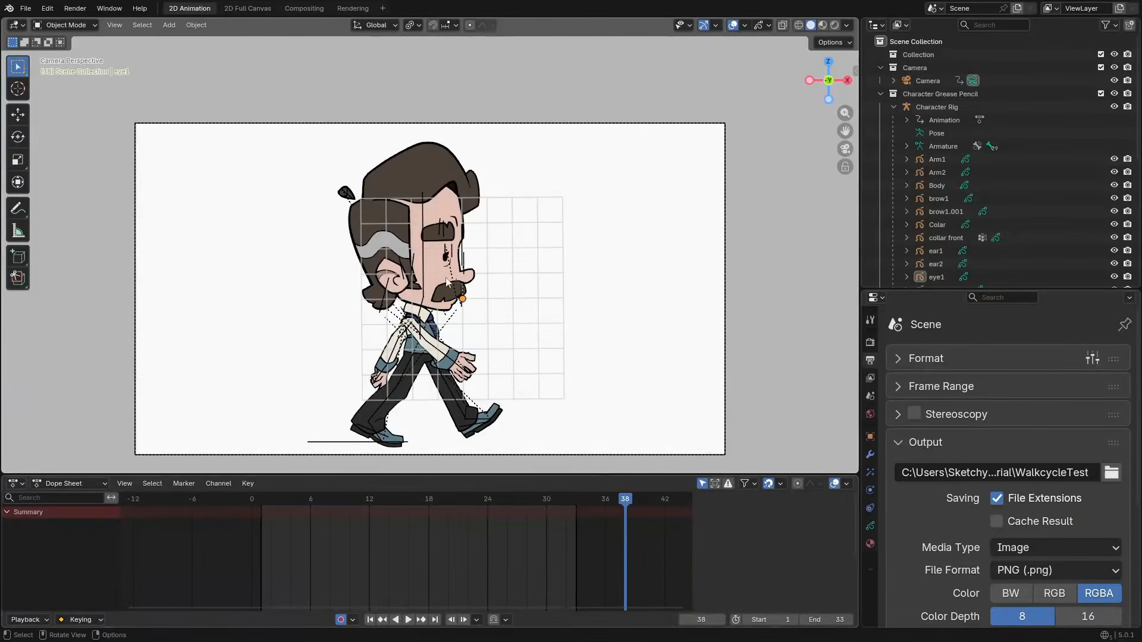
{"action": "left_click", "coordinate": [432, 267]}
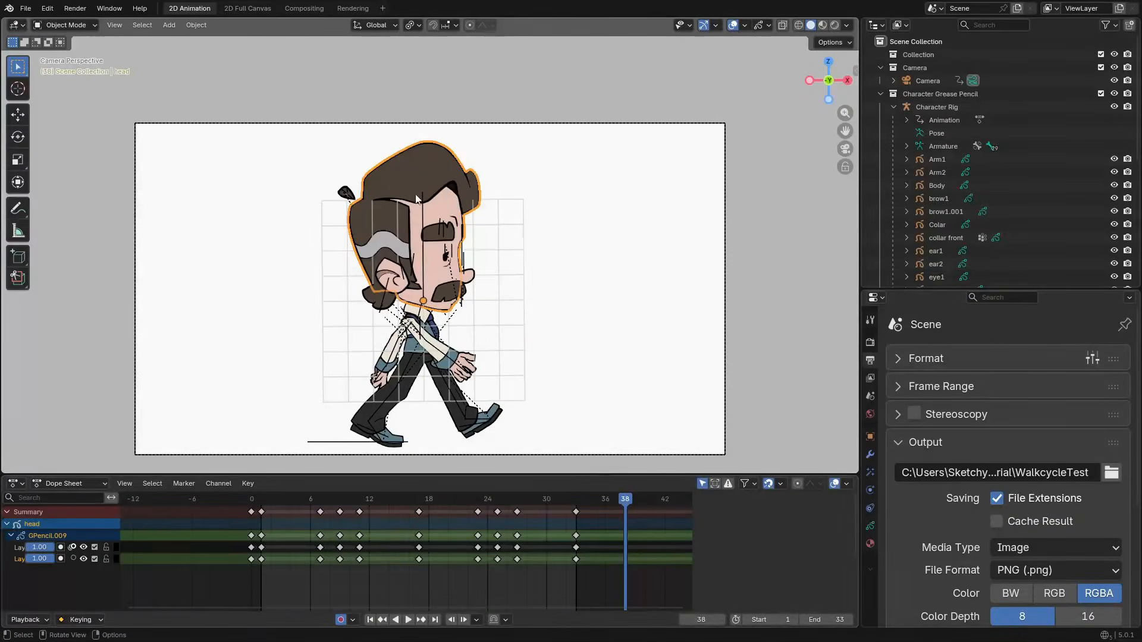
{"action": "left_click", "coordinate": [86, 26]}
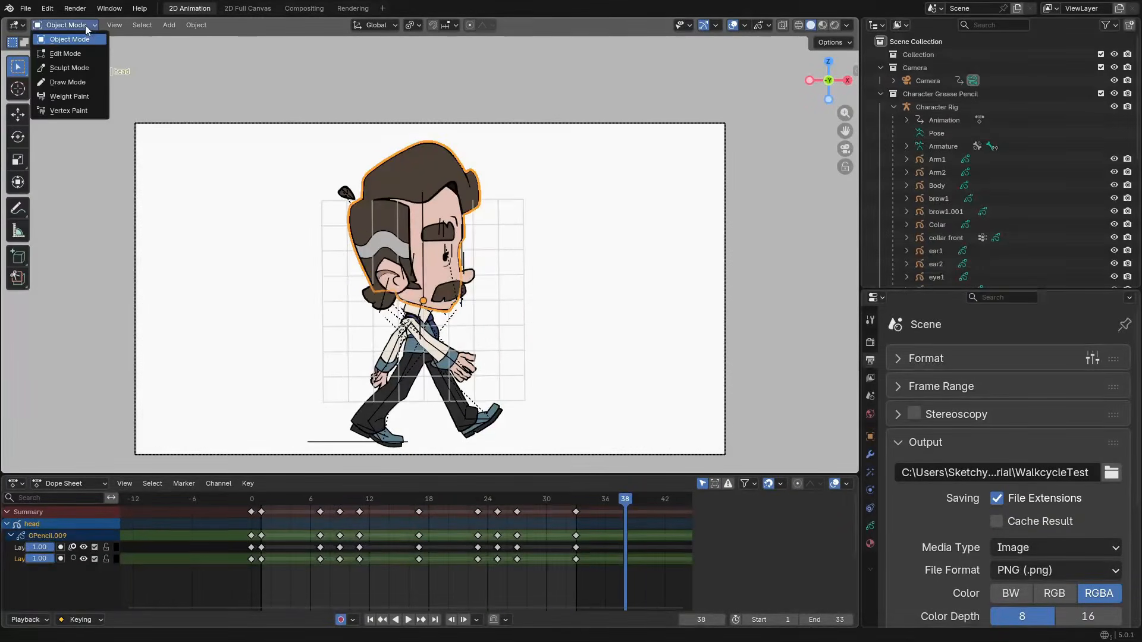
{"action": "left_click", "coordinate": [84, 70]}
{"action": "scroll", "coordinate": [509, 276], "scroll_direction": "up", "scroll_amount": 5}
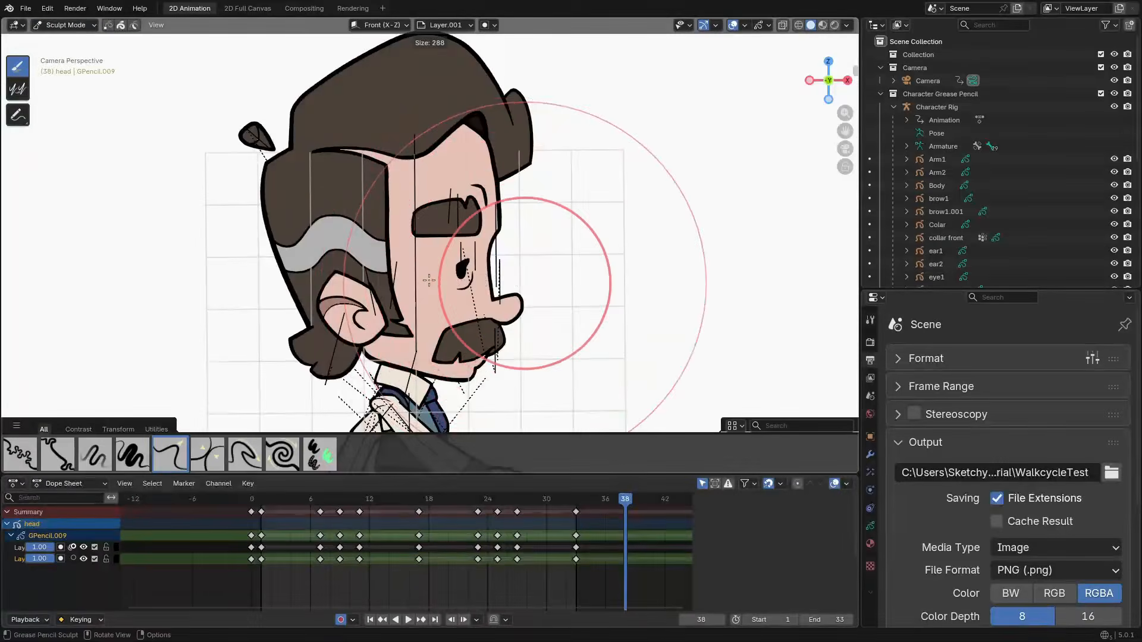
Stretch the front of the face far forward with the 288 px Grab brush and return to Object Mode
{"action": "left_click_drag", "start_coordinate": [511, 228], "coordinate": [708, 229]}
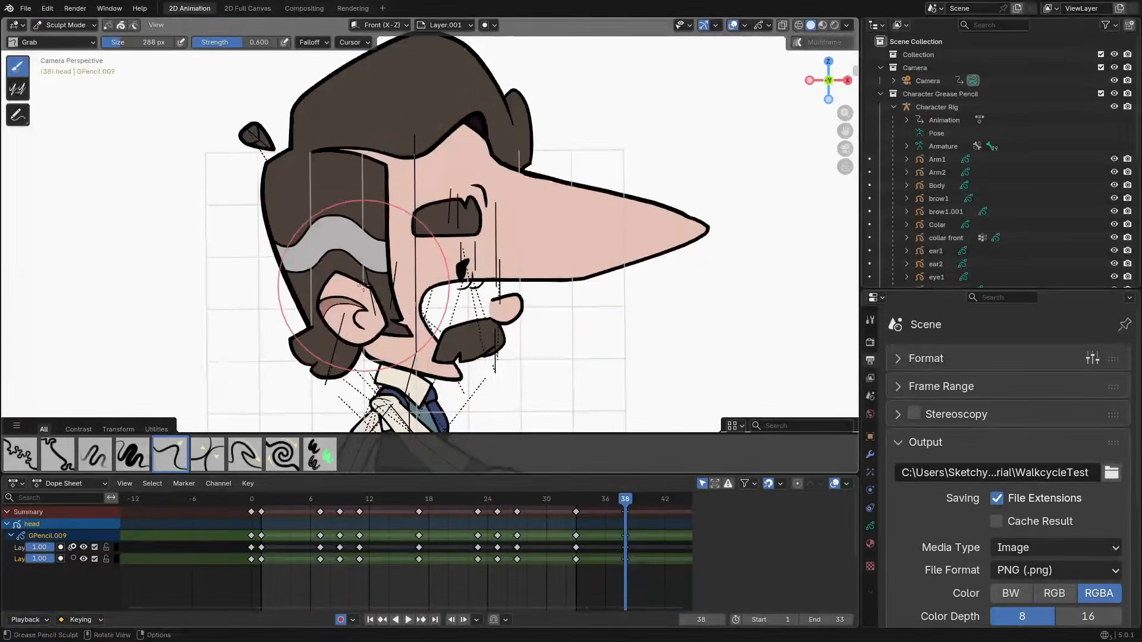
{"action": "key", "text": "ctrl+Tab"}
{"action": "left_click", "coordinate": [482, 328]}
{"action": "left_click_drag", "start_coordinate": [625, 499], "coordinate": [627, 499]}
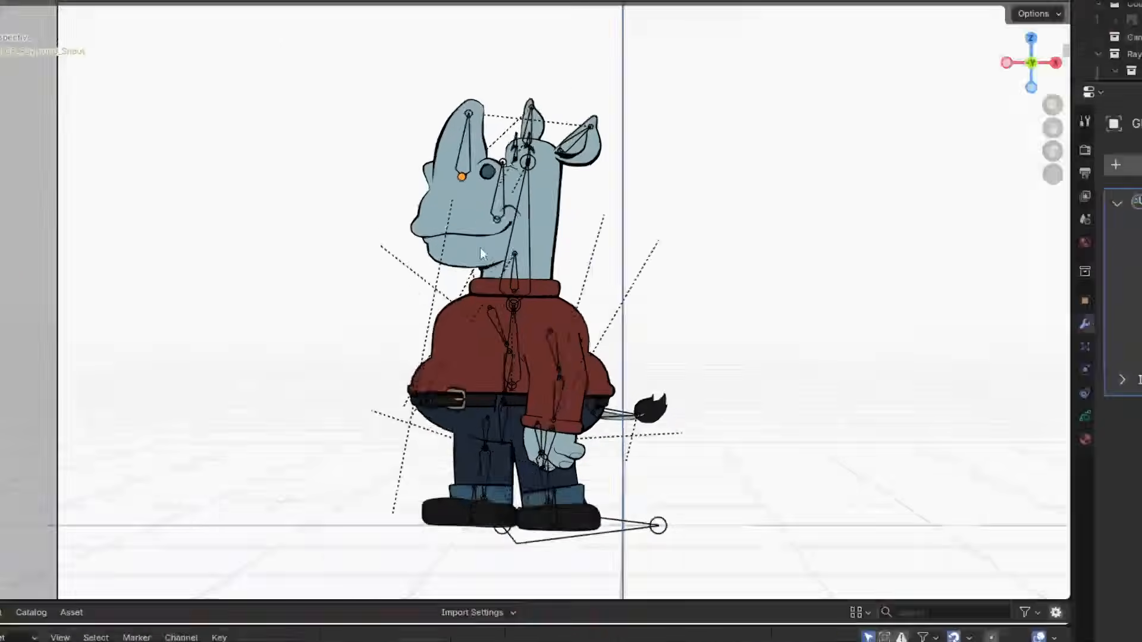
Select Raymond's snout drawing and move its duplicated drawing keyframe to frame 114
{"action": "left_click", "coordinate": [448, 221]}
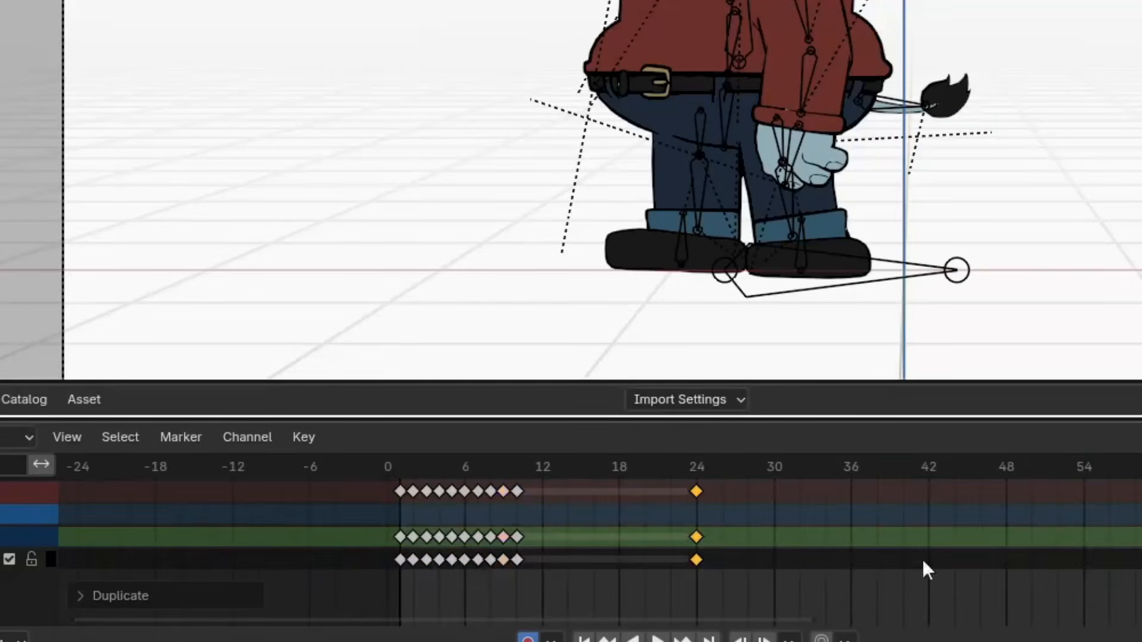
{"action": "middle_click_drag", "start_coordinate": [705, 523], "coordinate": [474, 503]}
{"action": "scroll", "coordinate": [474, 500], "scroll_direction": "down", "scroll_amount": 3}
{"action": "key", "text": "g"}
{"action": "left_click", "coordinate": [1137, 523]}
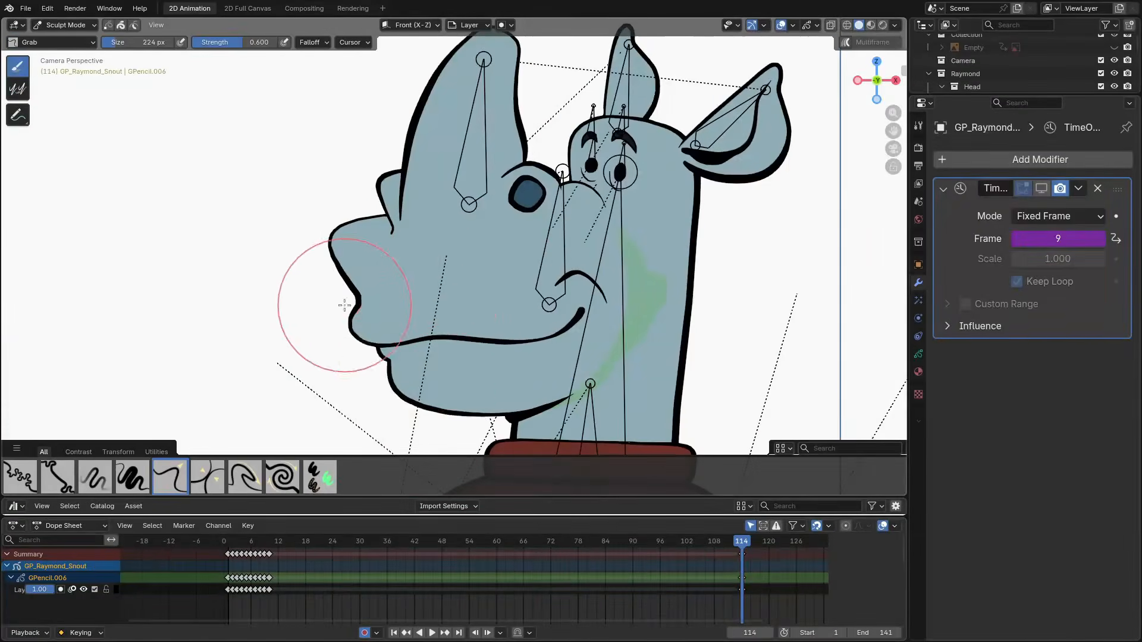
Reshape the front of Raymond's snout with the 224 px Grab brush and leave Sculpt Mode
{"action": "left_click_drag", "start_coordinate": [342, 305], "coordinate": [340, 376]}
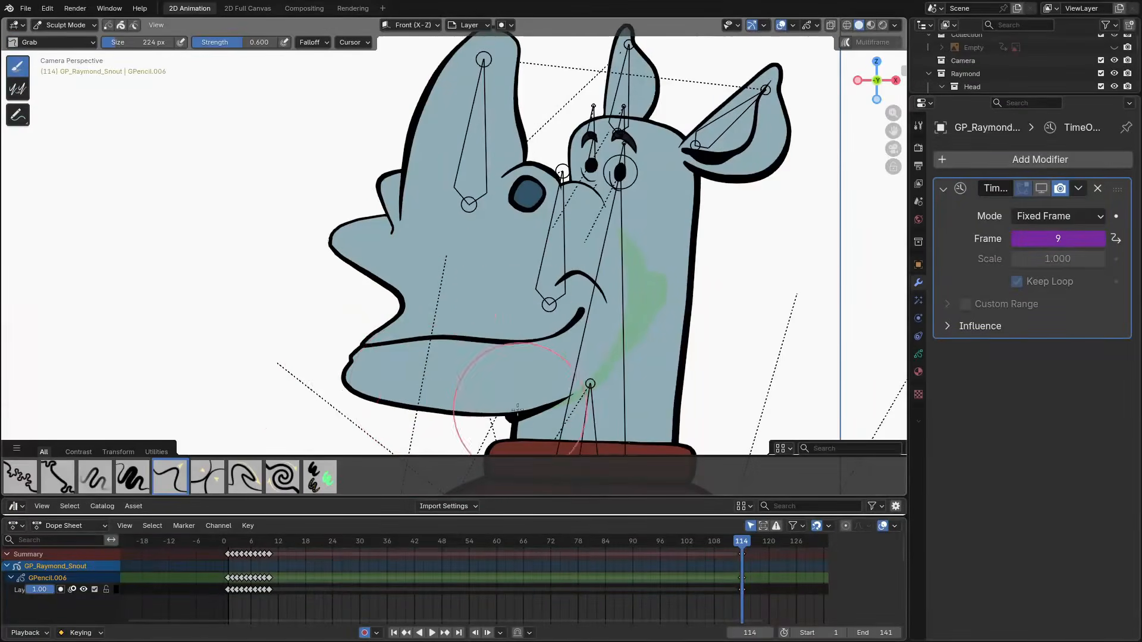
{"action": "scroll", "coordinate": [618, 319], "scroll_direction": "down", "scroll_amount": 4}
{"action": "key", "text": "ctrl+Tab"}
Move the sculpted snout's drawing keyframe from frame 114 to directly after the existing turnaround drawings
{"action": "key", "text": "Home"}
{"action": "key", "text": "g"}
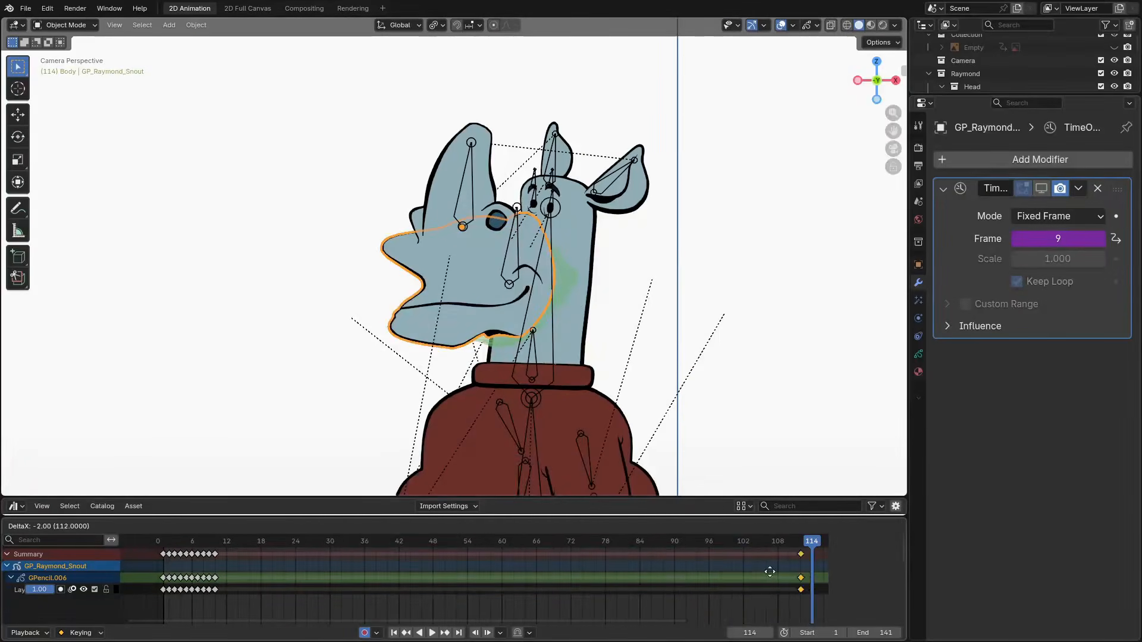
{"action": "left_click", "coordinate": [204, 576]}
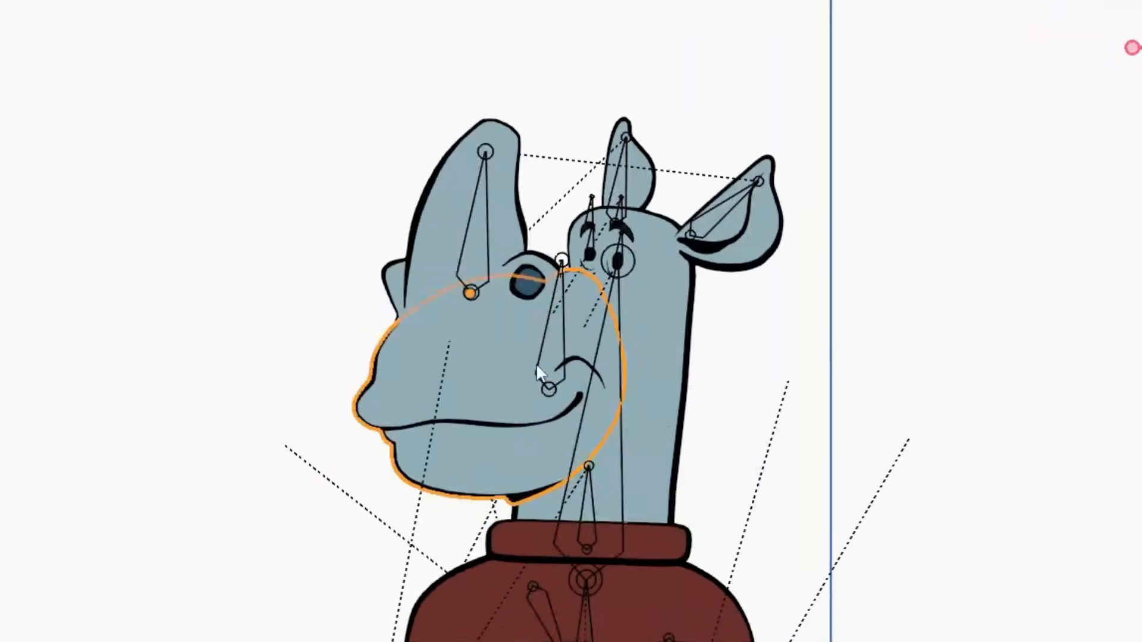
Set the snout bone's ray_snout_TO property to 11 in Pose Mode and return to Object Mode
{"action": "left_click", "coordinate": [87, 315]}
{"action": "key", "text": "ctrl+Tab"}
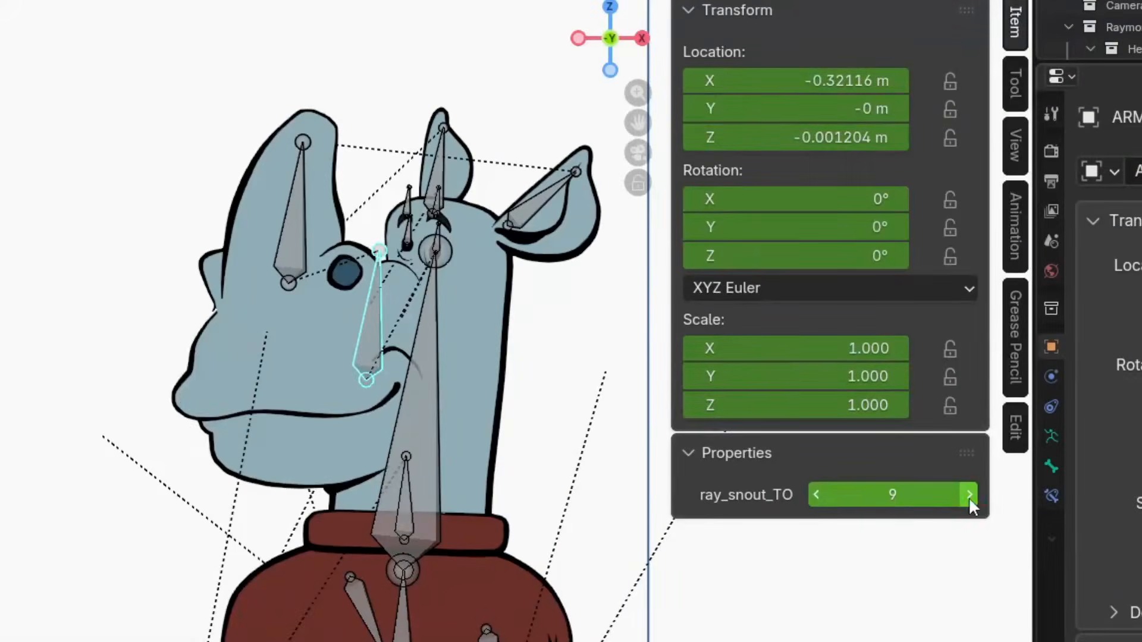
{"action": "left_click", "coordinate": [969, 495]}
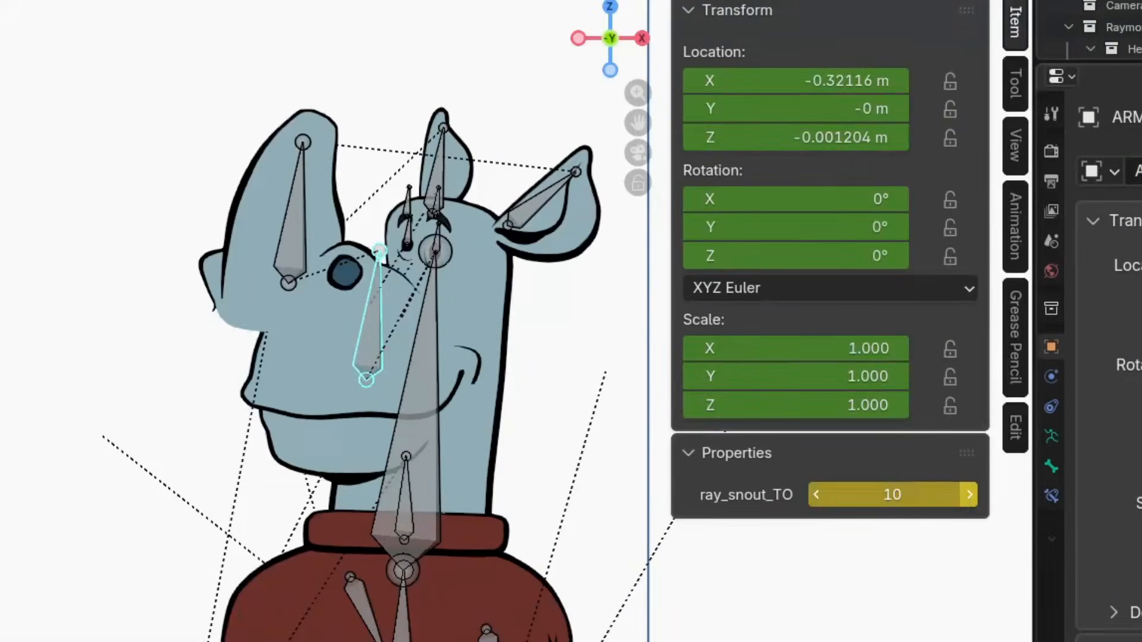
{"action": "left_click", "coordinate": [969, 494]}
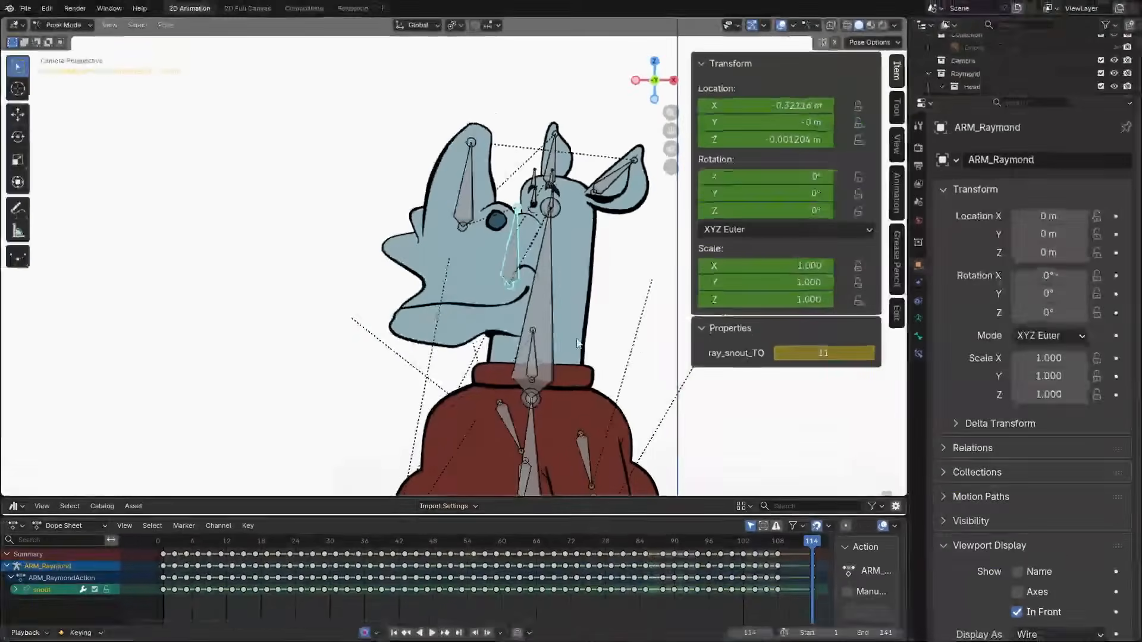
{"action": "key", "text": "ctrl+Tab"}
{"action": "scroll", "coordinate": [544, 314], "scroll_direction": "down", "scroll_amount": 3}
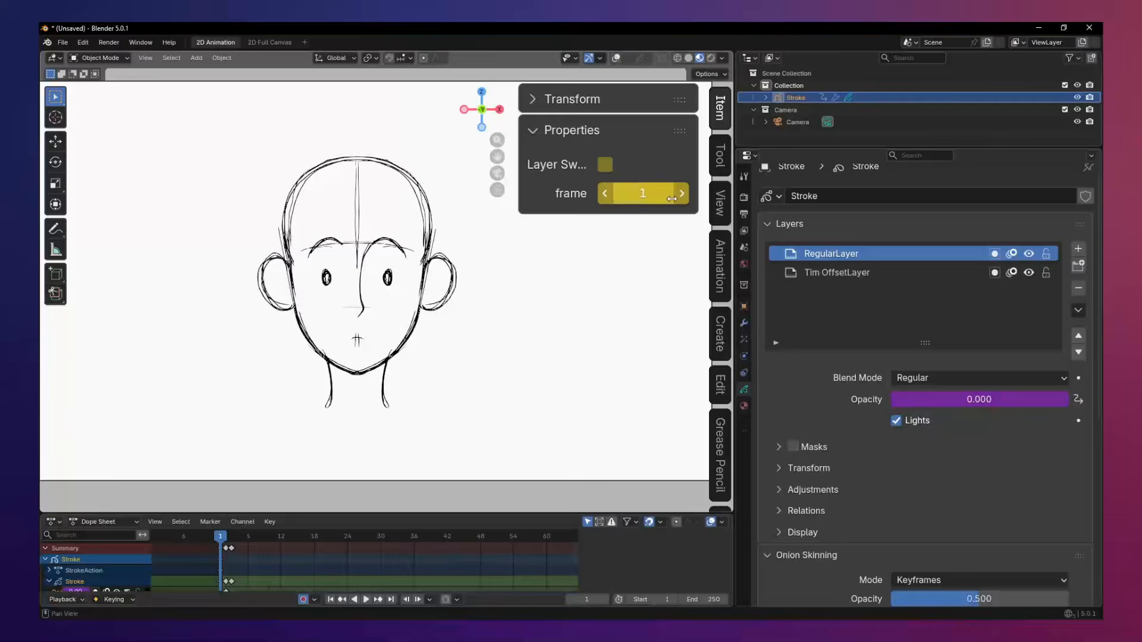
Keyframe the Stroke object's frame property at values 1, 2 and 3 on successive points of the timeline
{"action": "mouse_move", "coordinate": [672, 199]}
{"action": "left_mouse_down"}
{"action": "mouse_move", "coordinate": [683, 200]}
{"action": "mouse_move", "coordinate": [583, 213]}
{"action": "mouse_move", "coordinate": [597, 201]}
{"action": "mouse_move", "coordinate": [586, 202]}
{"action": "left_mouse_up"}
{"action": "left_click_drag", "start_coordinate": [254, 538], "coordinate": [254, 542]}
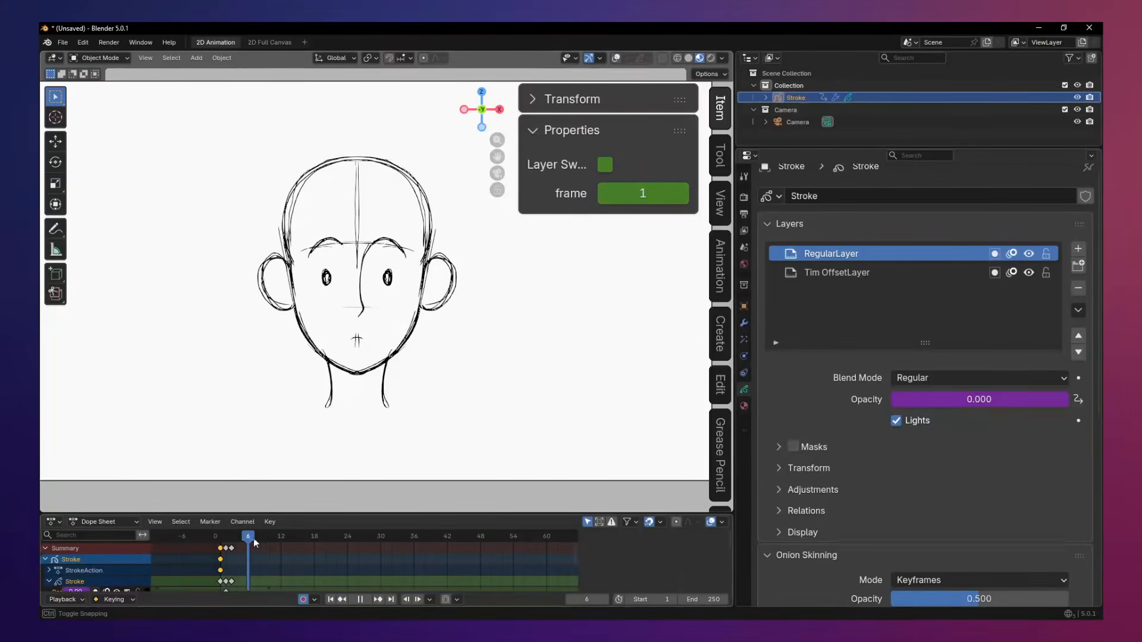
{"action": "left_click", "coordinate": [682, 183]}
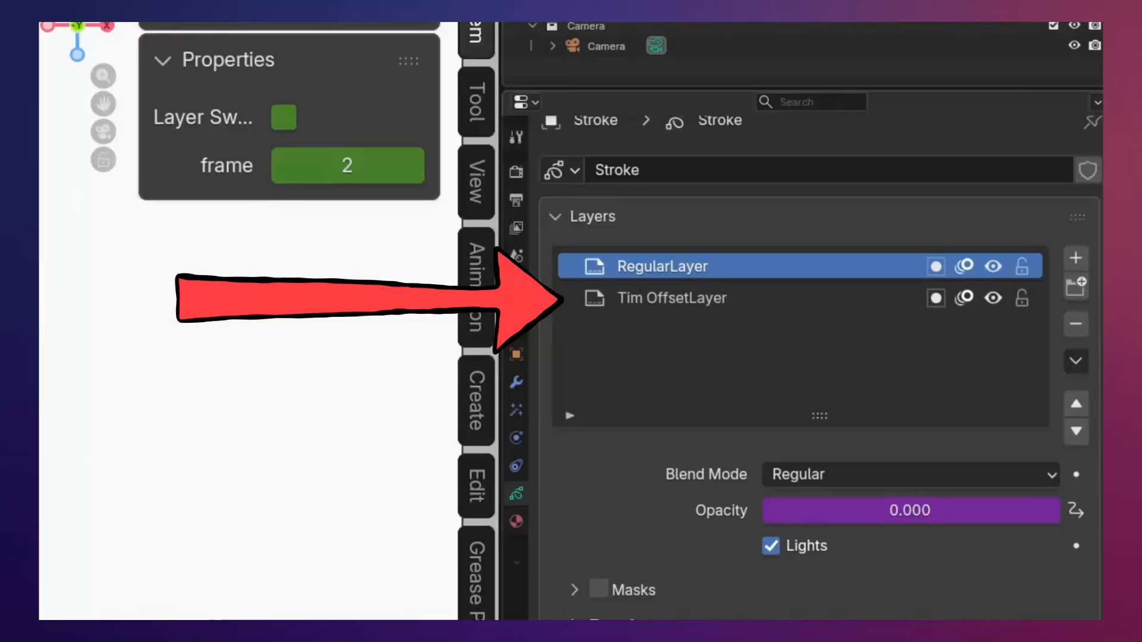
{"action": "left_click", "coordinate": [417, 165]}
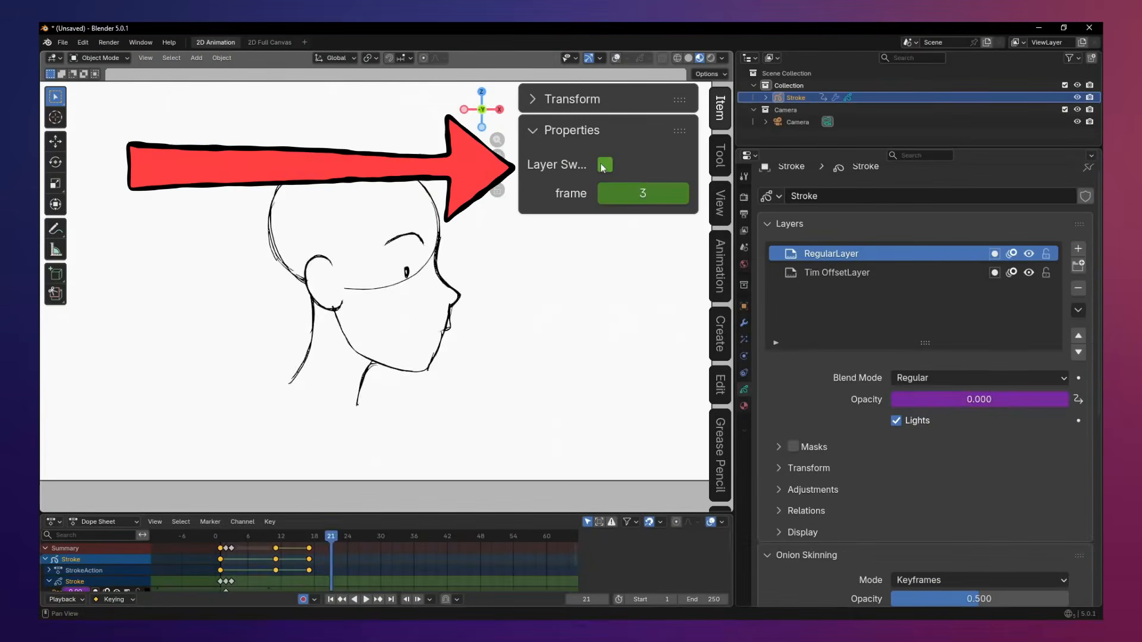
Turn on the layer-switch property and prepare RegularLayer for drawing in Draw Mode, with modifiers shown and the sidebar narrowed
{"action": "left_click", "coordinate": [604, 165]}
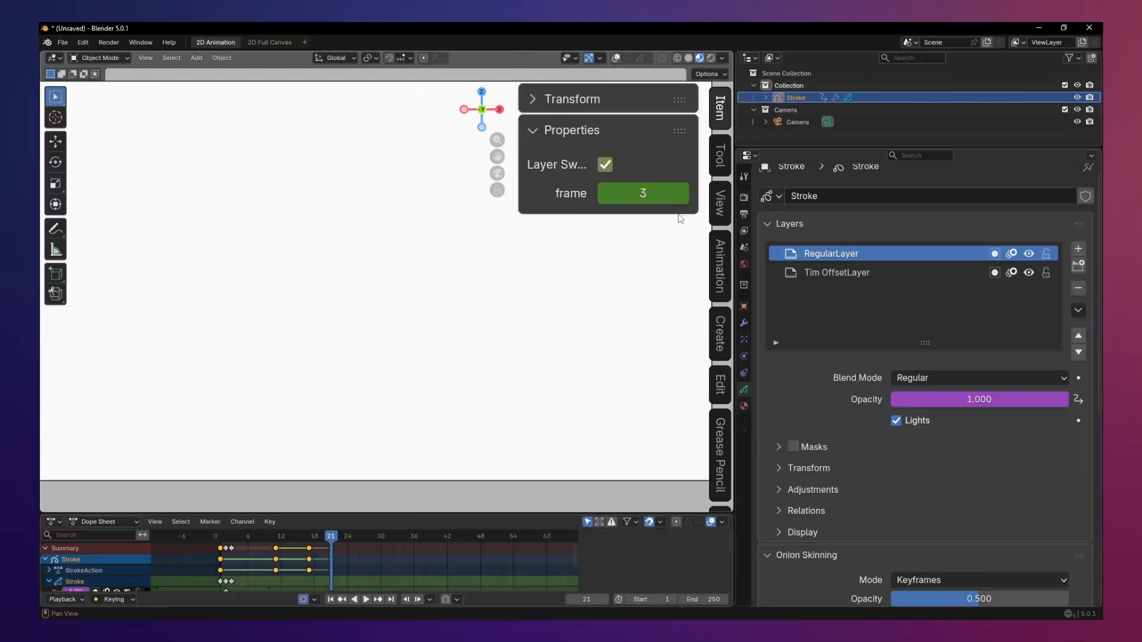
{"action": "key", "text": "ctrl+Tab"}
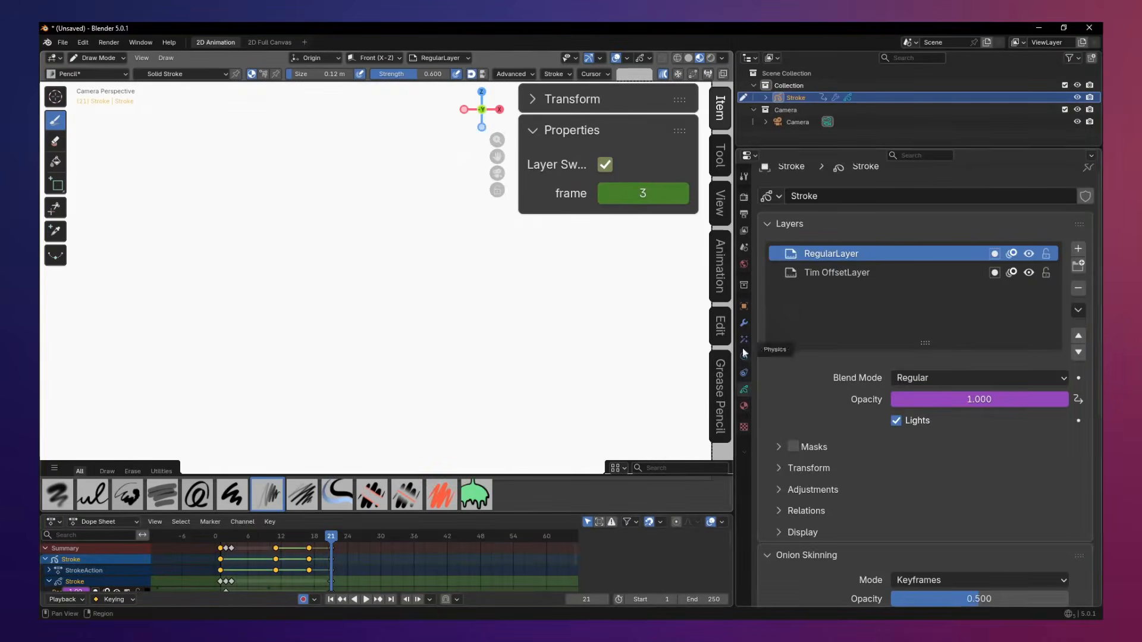
{"action": "left_click", "coordinate": [743, 323]}
{"action": "left_click_drag", "start_coordinate": [518, 126], "coordinate": [522, 126]}
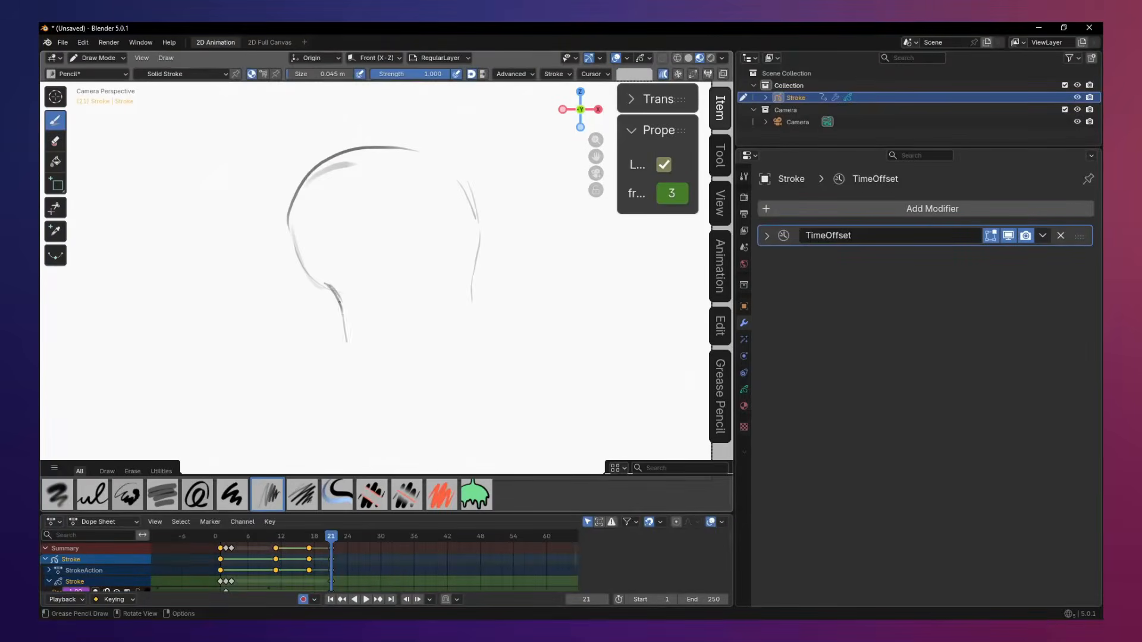